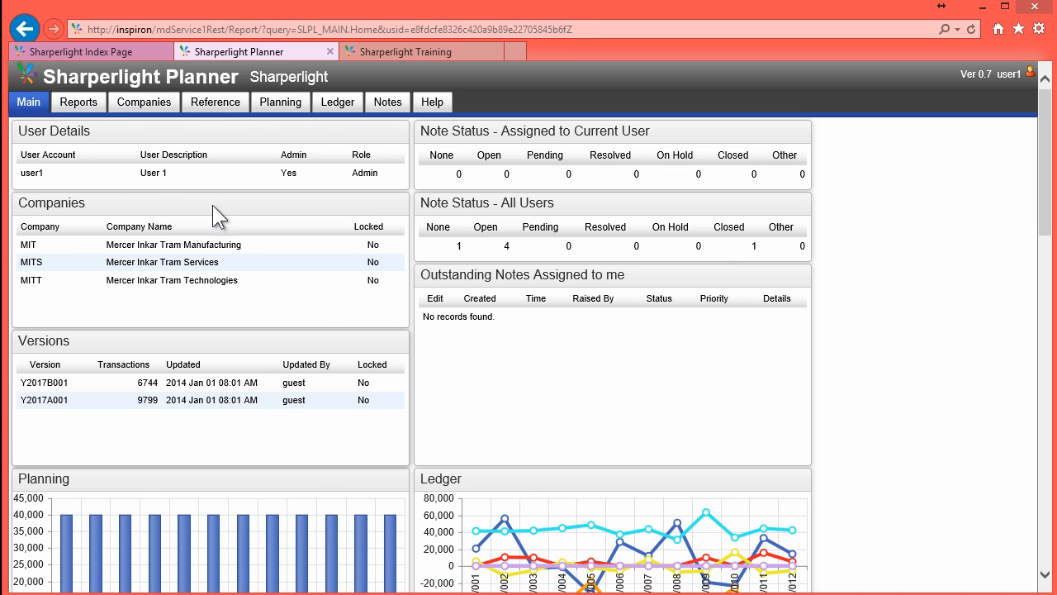
Show the Company Entities report in the Companies section of Sharperlight Planner.
click(149, 100)
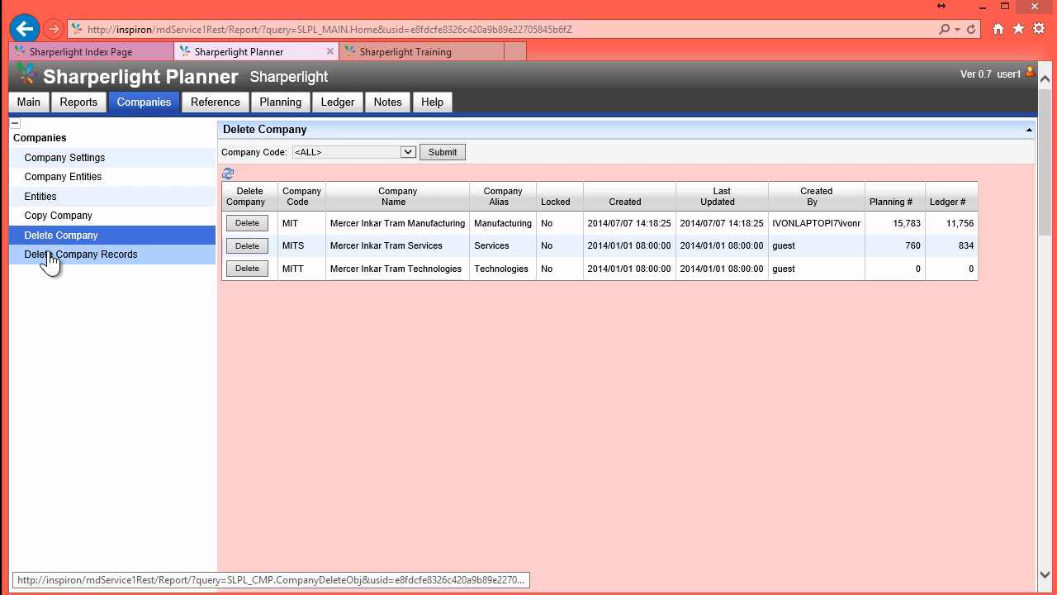
click(59, 182)
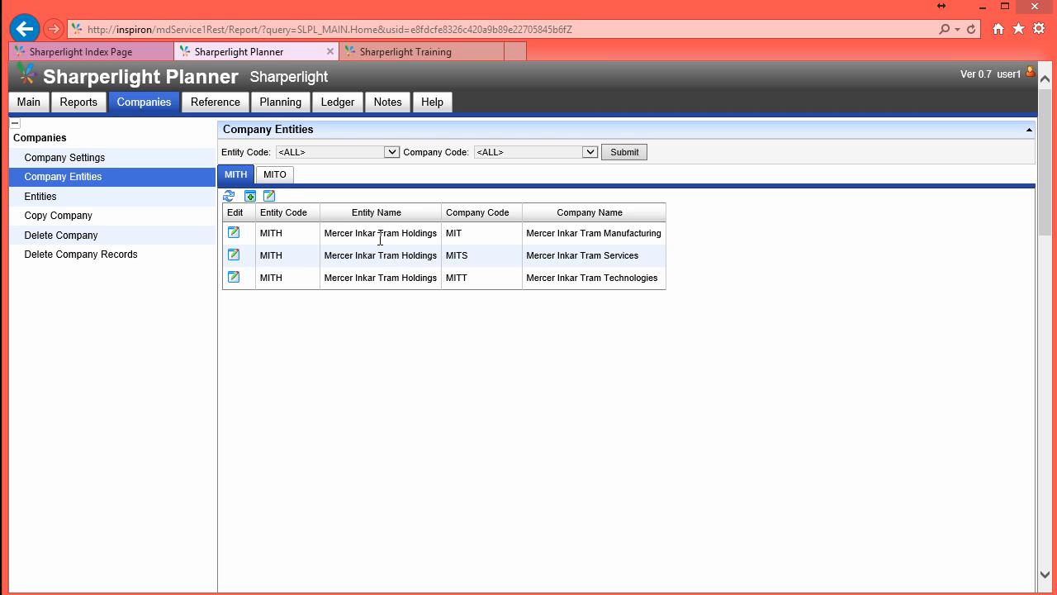
Switch to the Sharperlight Training site and view its Planning and Security report menus.
key(ctrl+Tab)
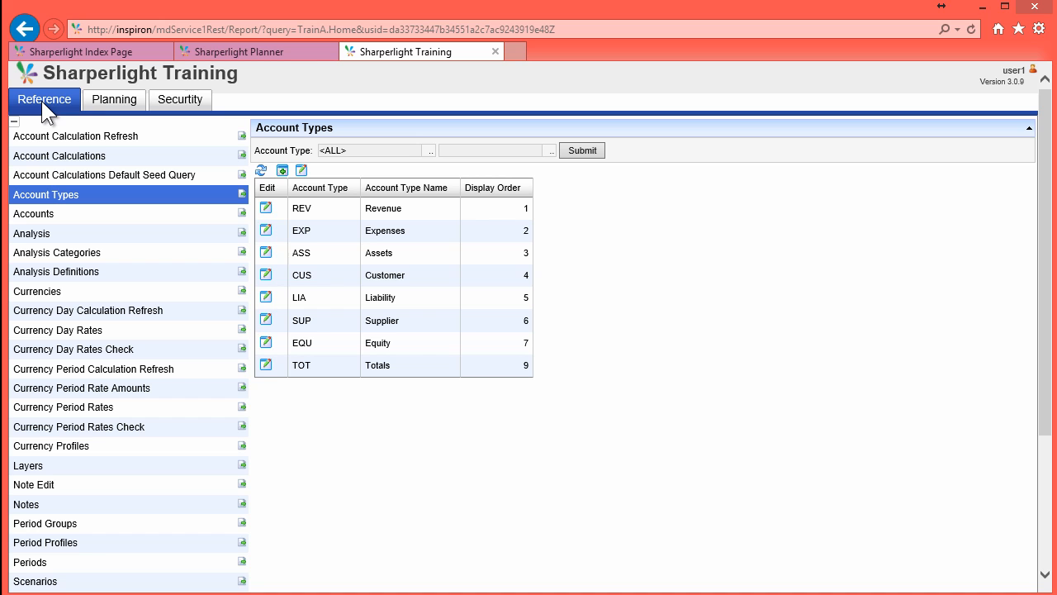
click(107, 102)
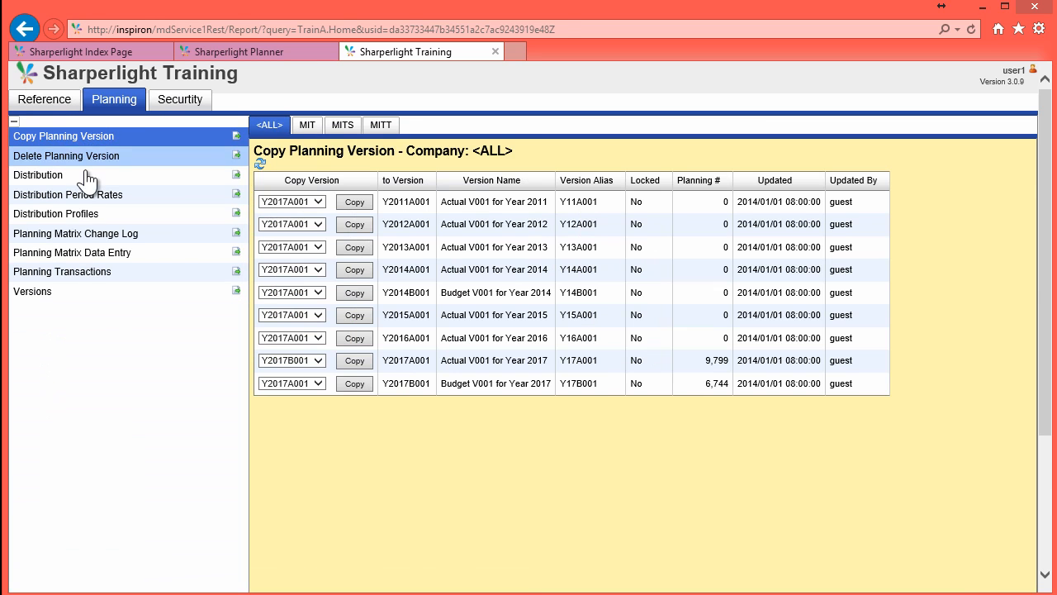
double_click(159, 72)
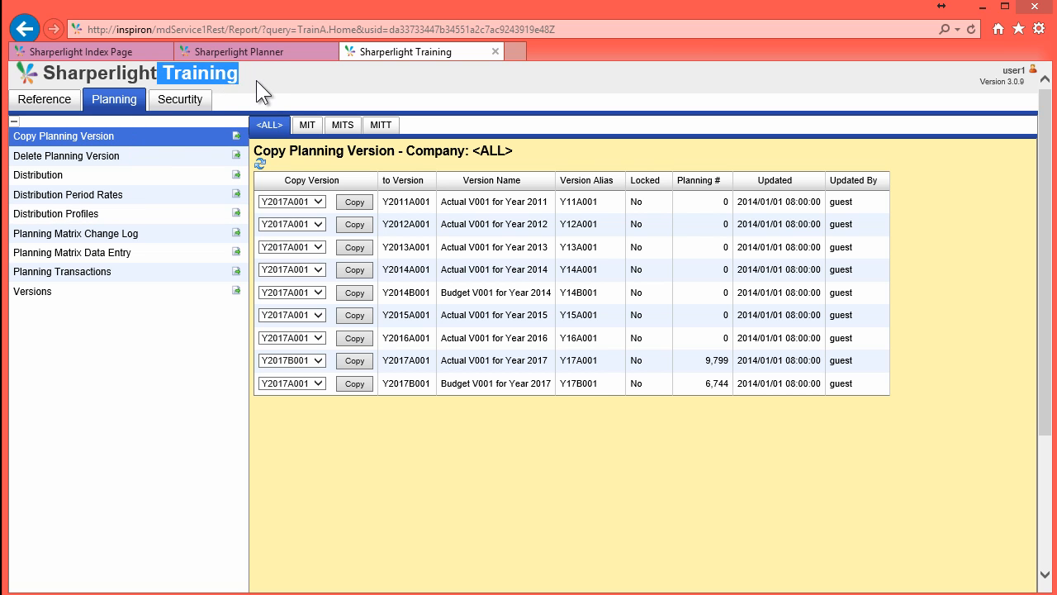
click(256, 80)
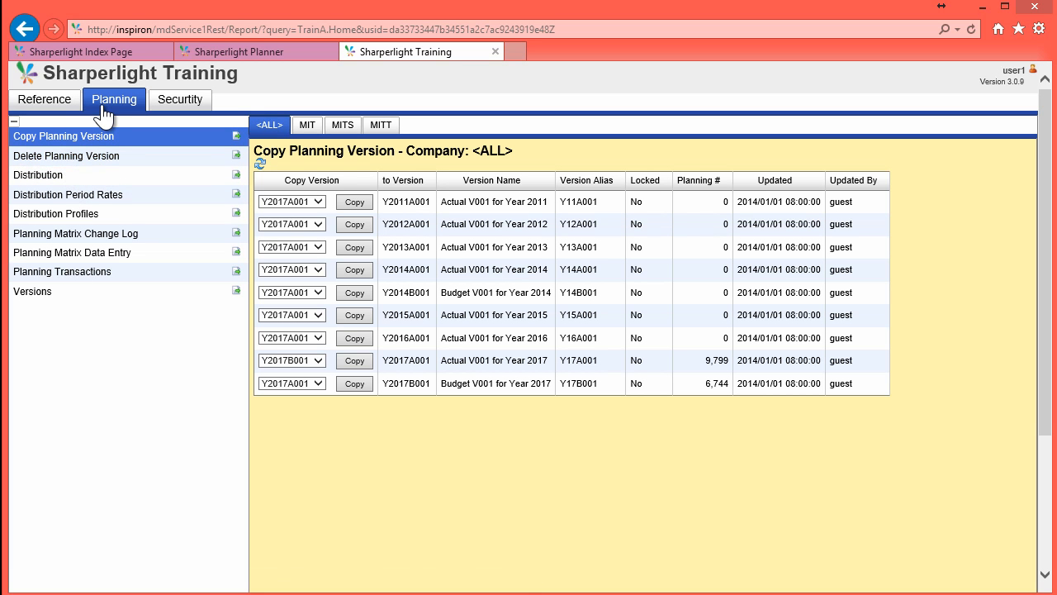
click(176, 106)
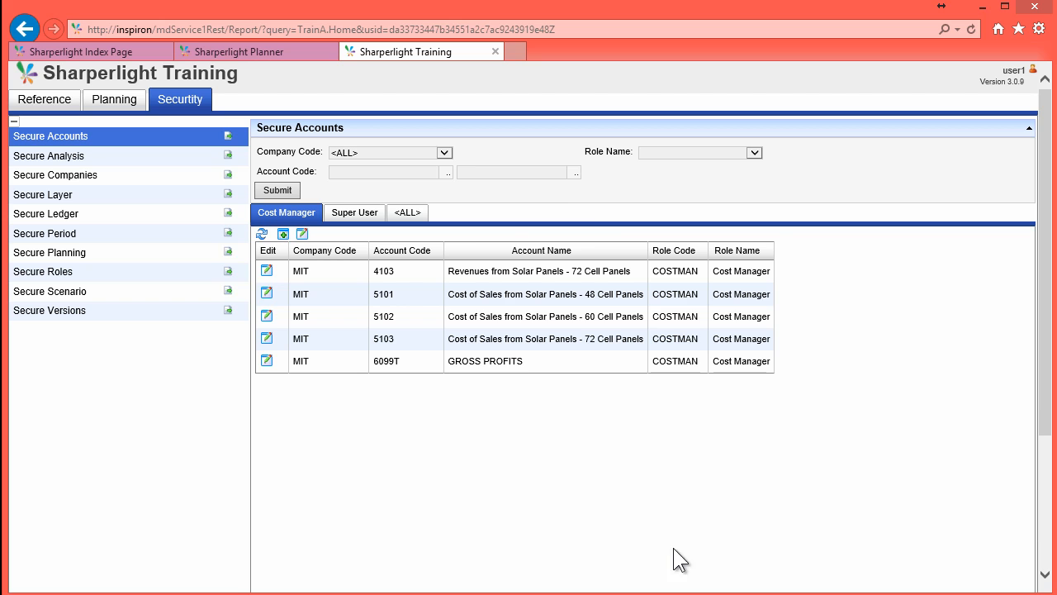
Switch to the Publisher and filter the published reports by "slpl".
click(1056, 331)
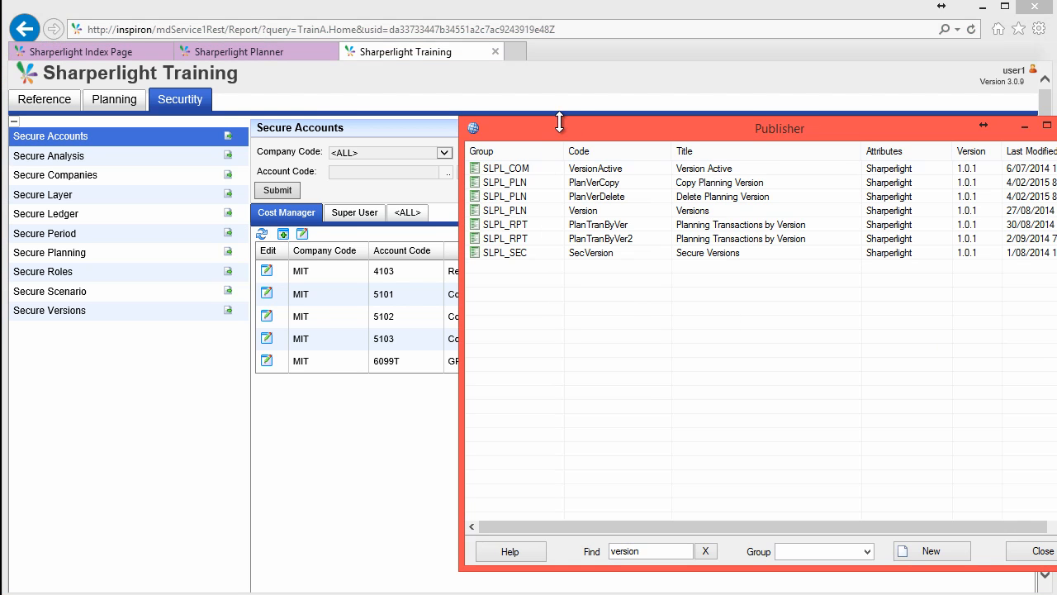
drag(528, 130, 354, 128)
drag(480, 545, 394, 548)
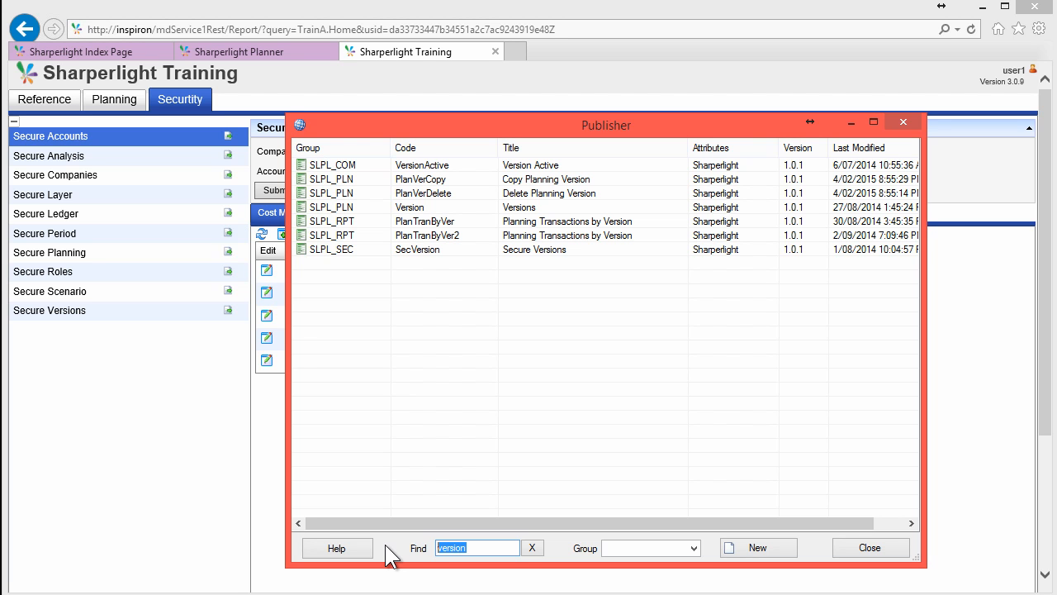
text(slpl)
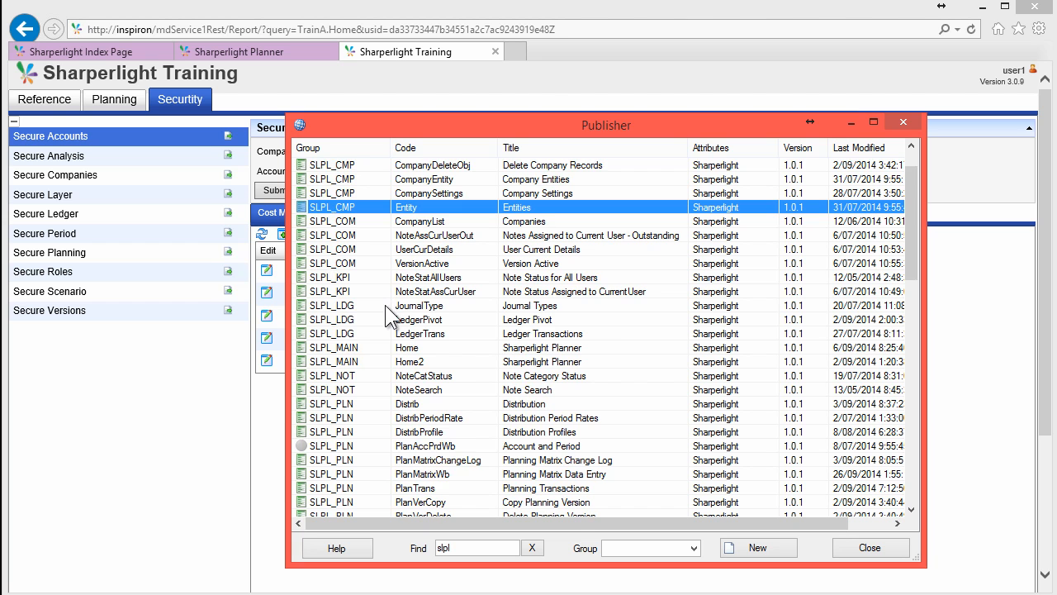
Look through the published reports, comparing the items in the SLPL_PLN and SLPL_REF groups.
scroll(380, 310, down, 1)
scroll(387, 356, down, 1)
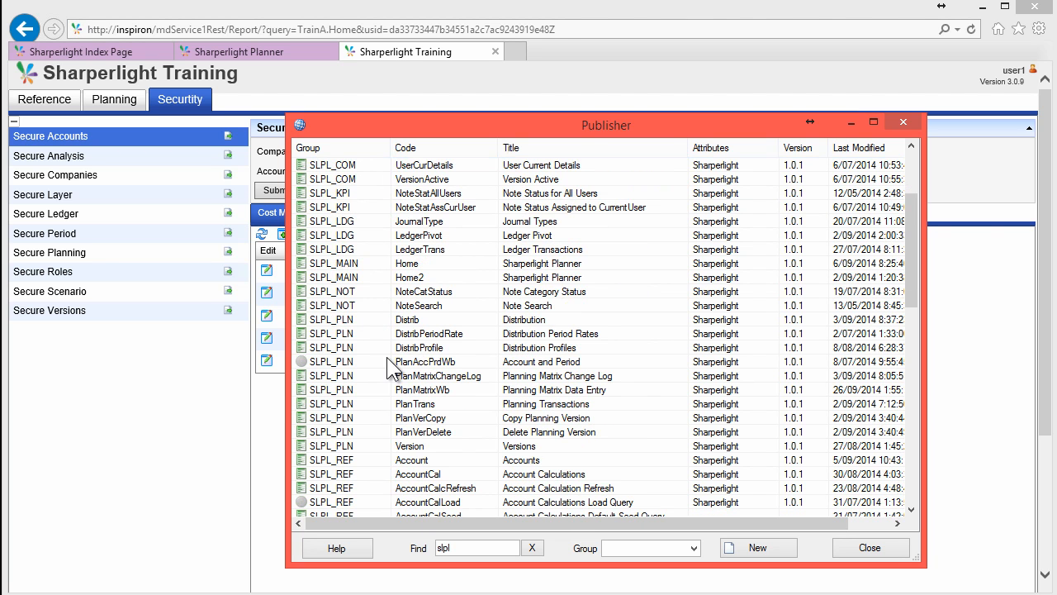
click(344, 321)
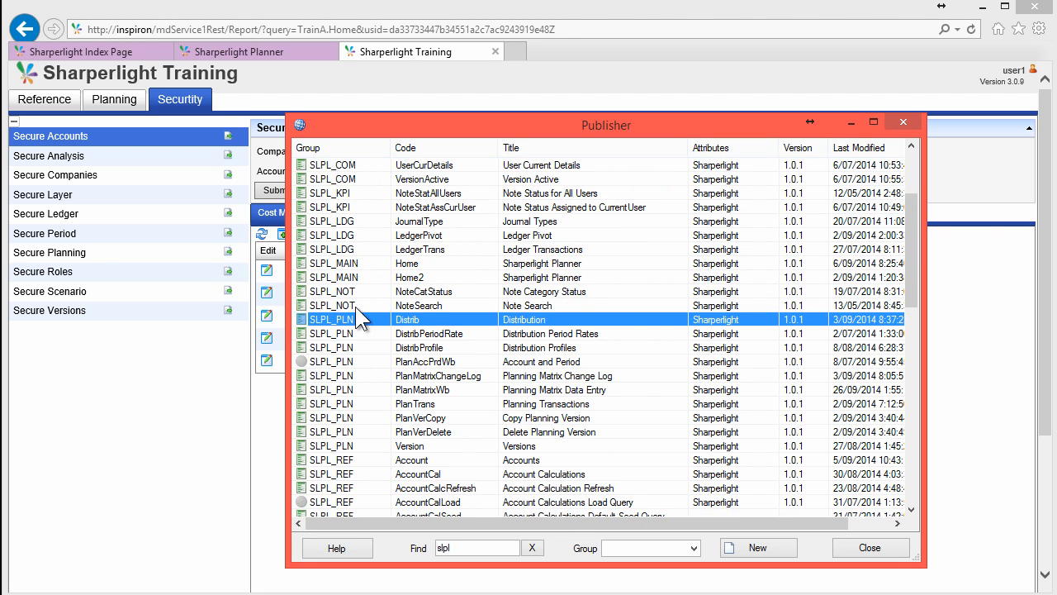
scroll(360, 355, down, 3)
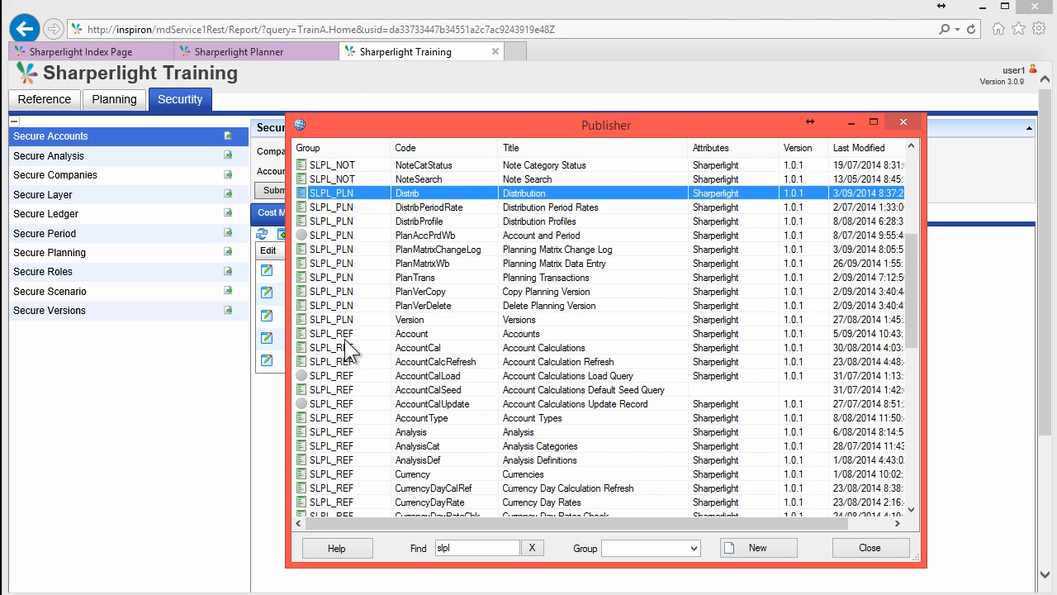
click(346, 337)
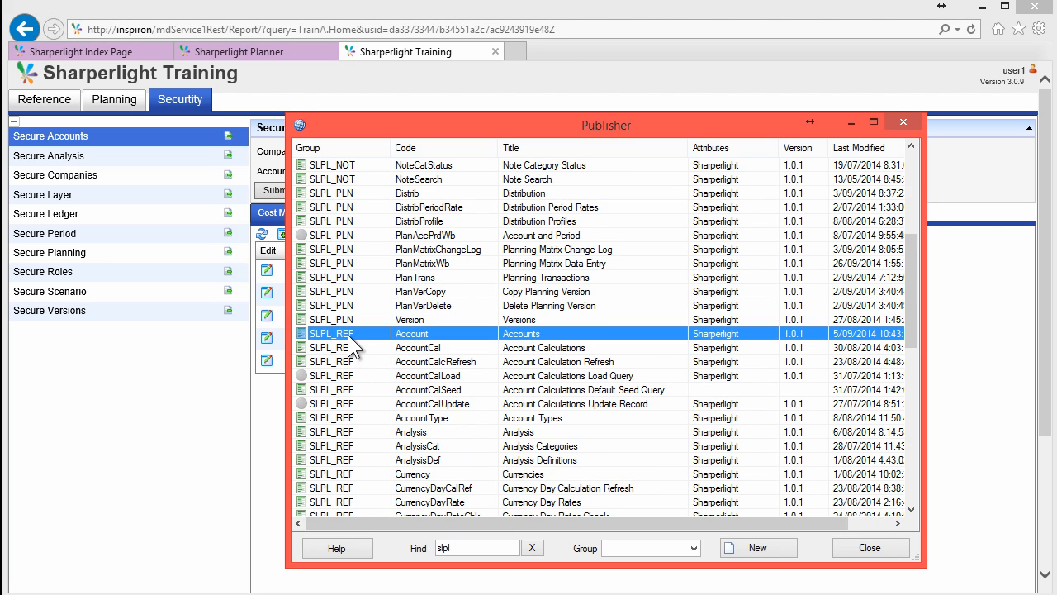
click(364, 222)
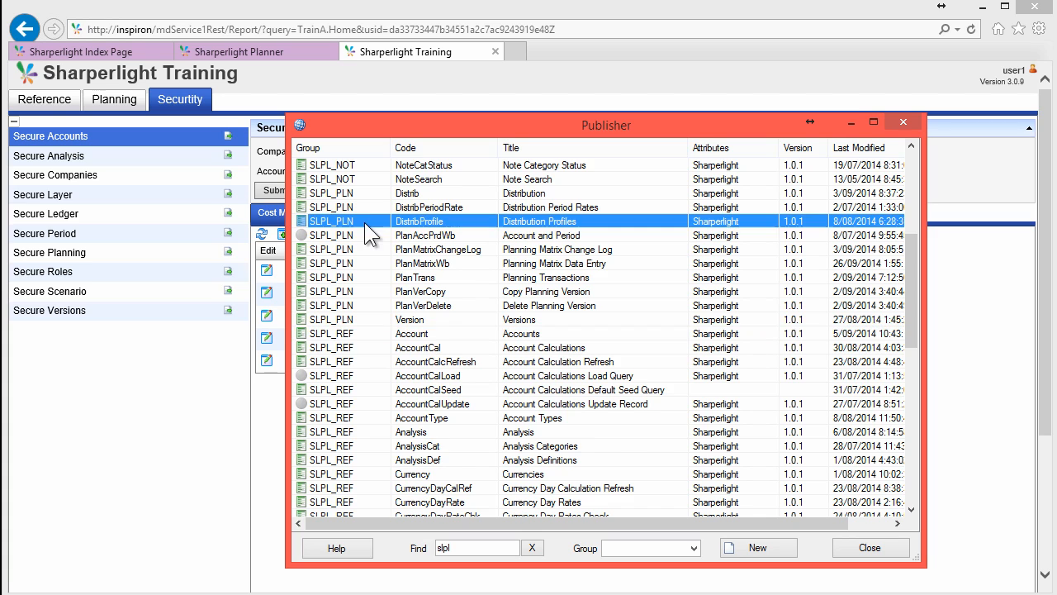
scroll(371, 238, down, 7)
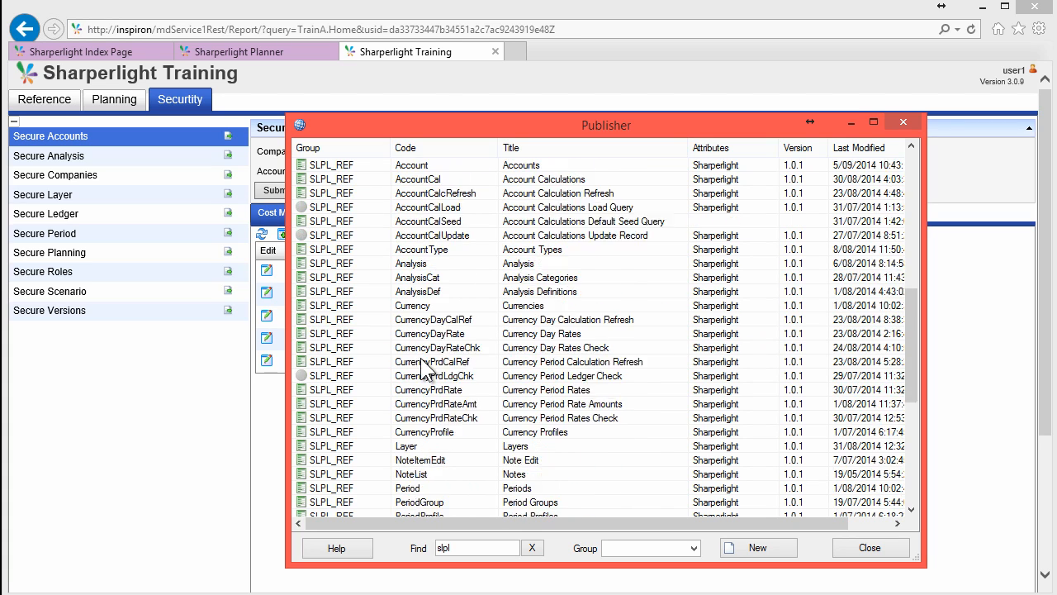
scroll(418, 382, up, 6)
click(381, 322)
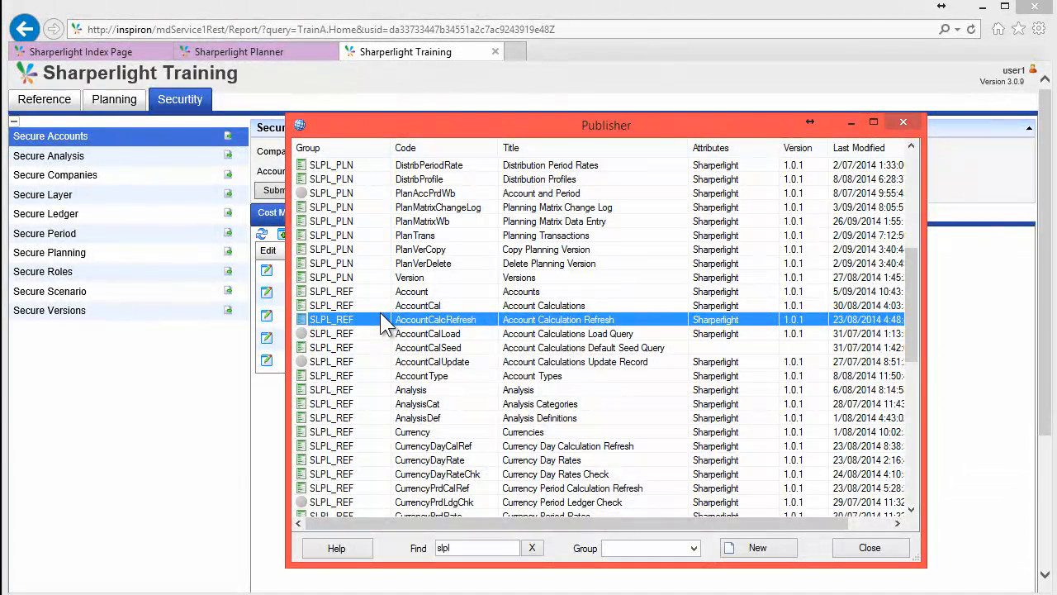
Create a menu report for group SLPL_REF, without author and version details, using the layout with menu left and report right.
click(344, 290)
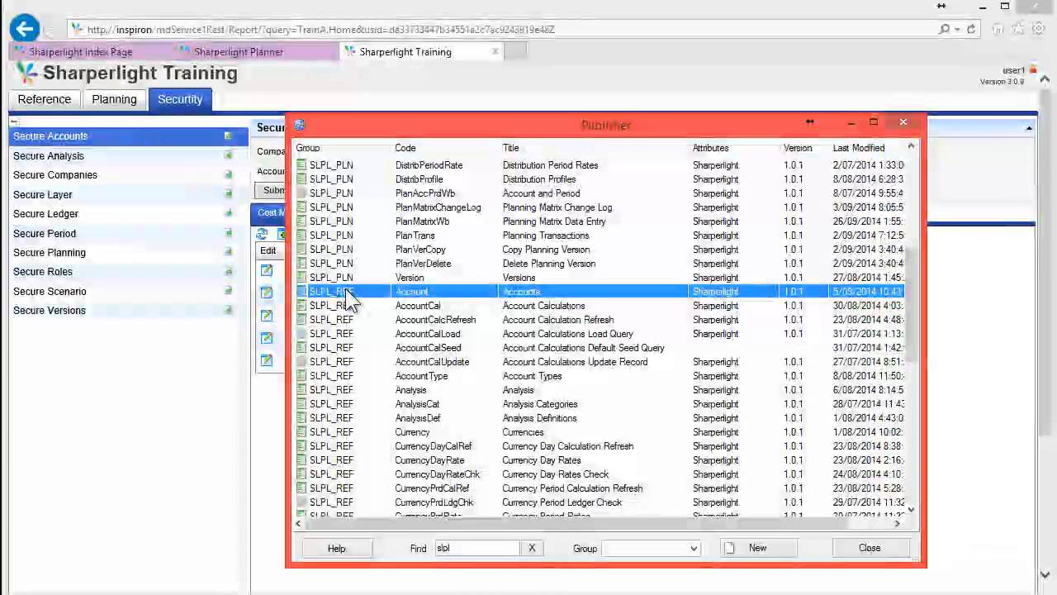
right_click(404, 292)
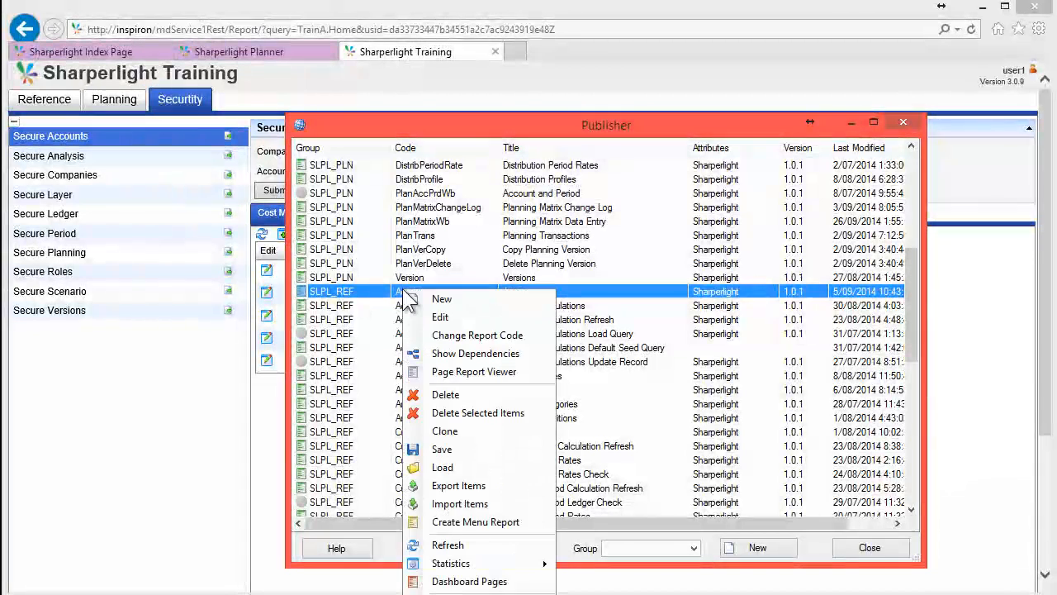
click(473, 523)
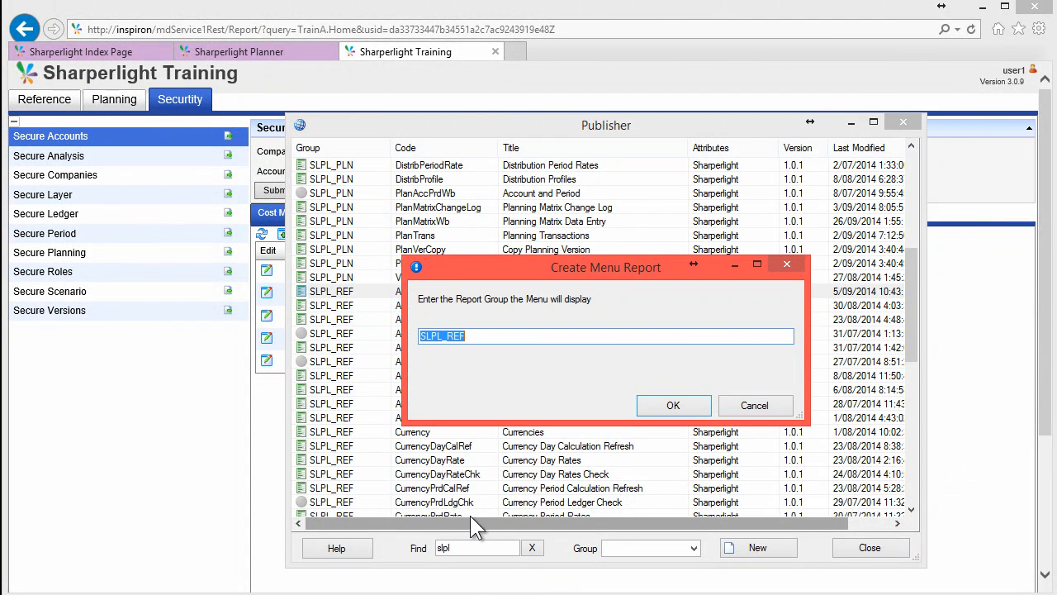
click(481, 336)
click(667, 407)
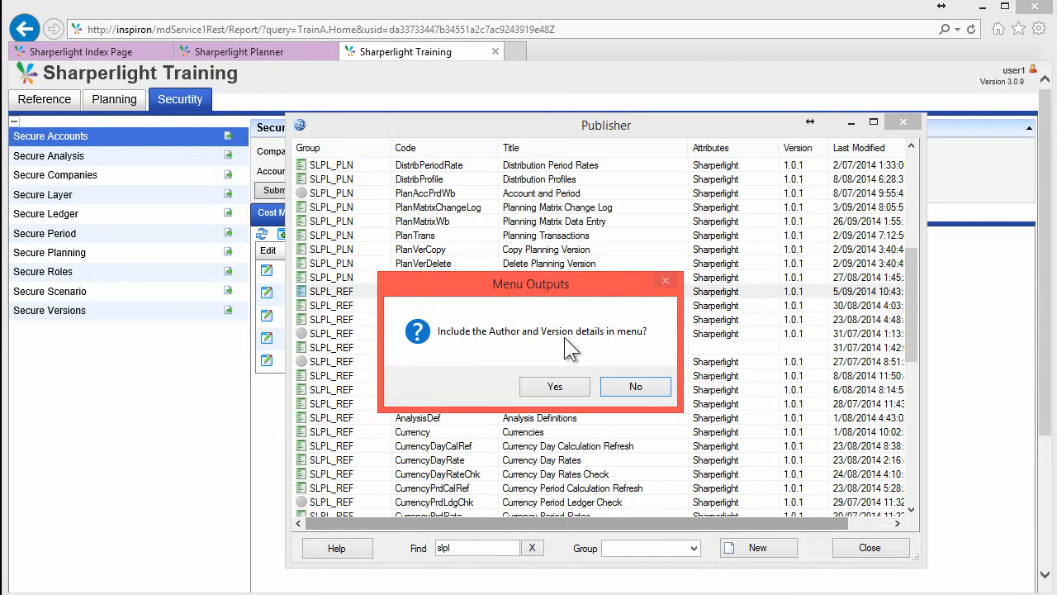
click(636, 386)
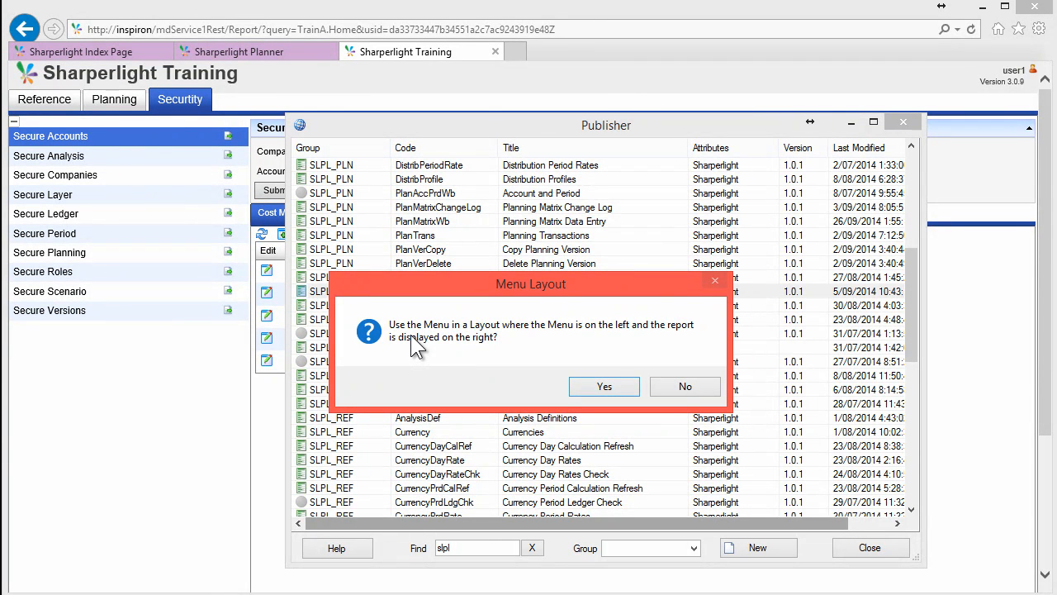
click(604, 386)
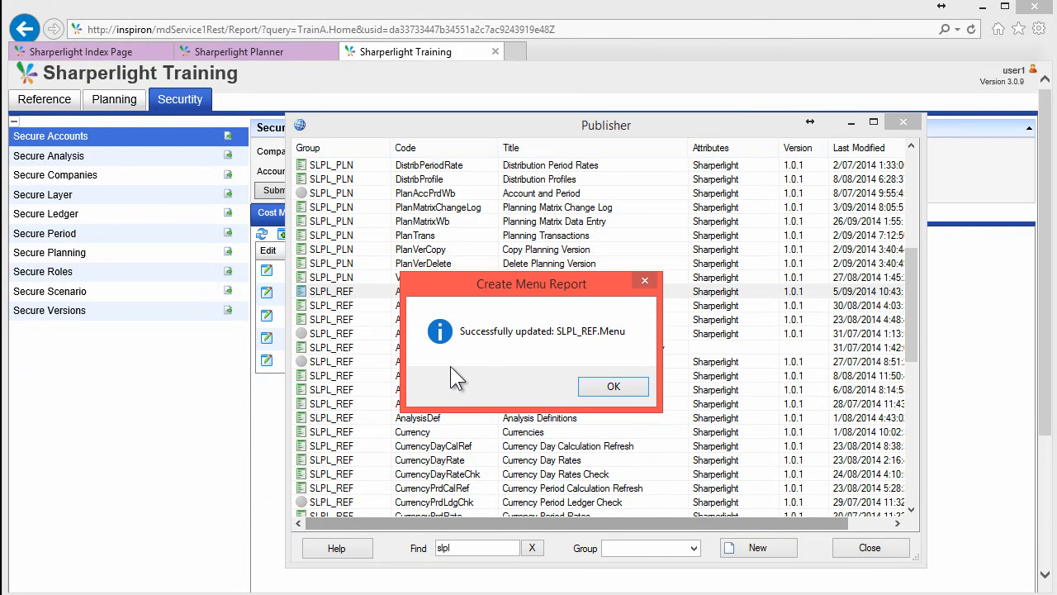
click(613, 387)
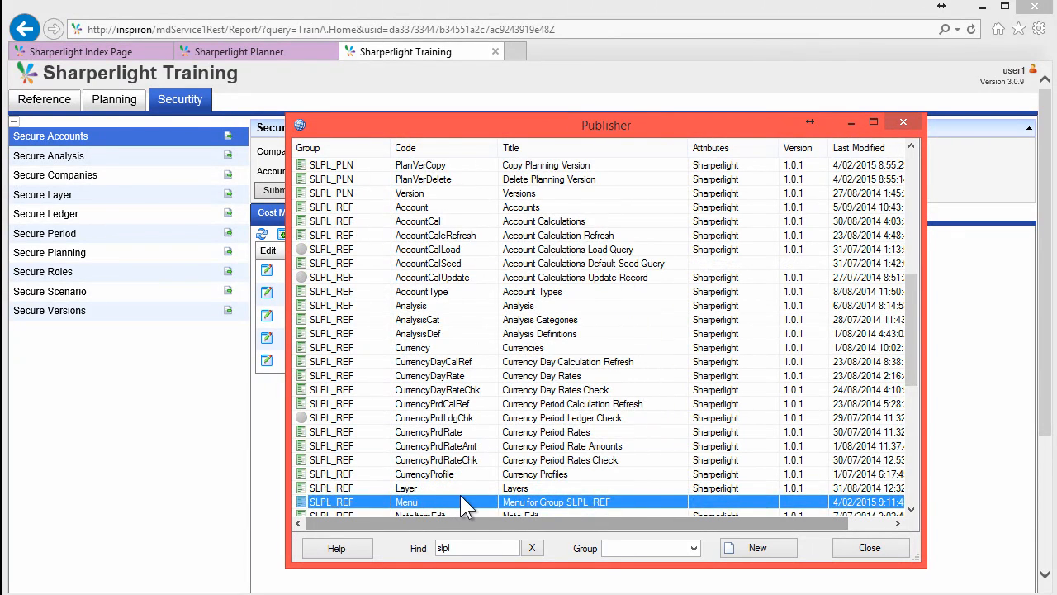
Open the SLPL_REF Menu report's settings and bring up its query for editing.
scroll(460, 495, down, 1)
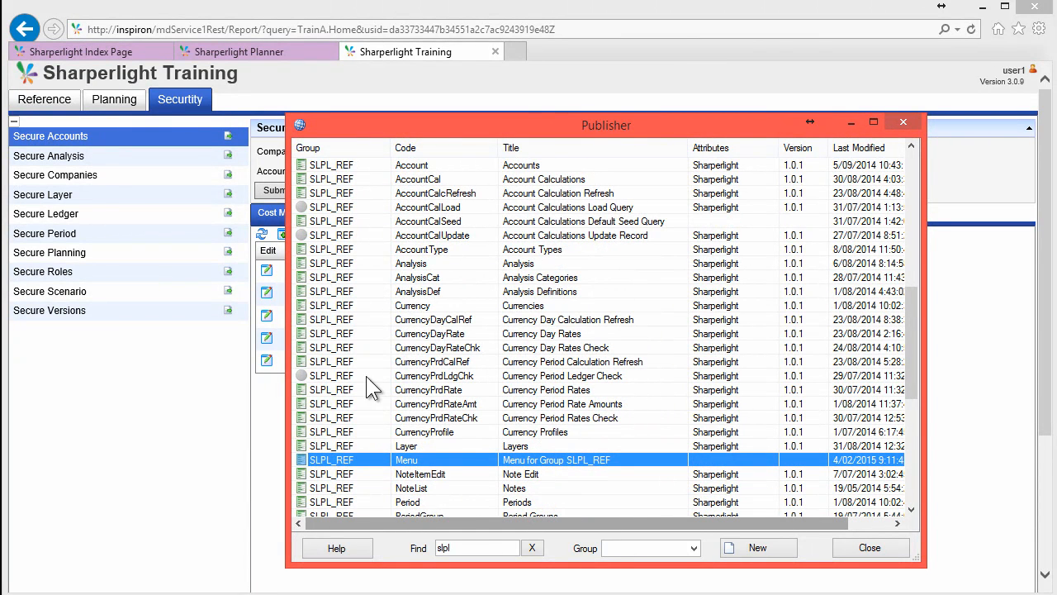
double_click(453, 459)
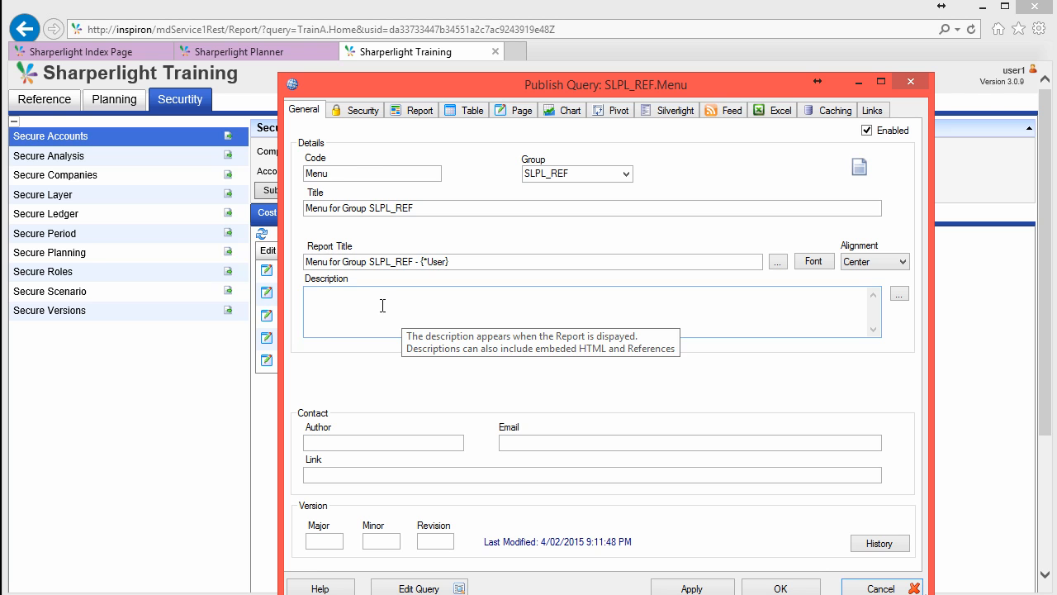
click(378, 307)
click(420, 587)
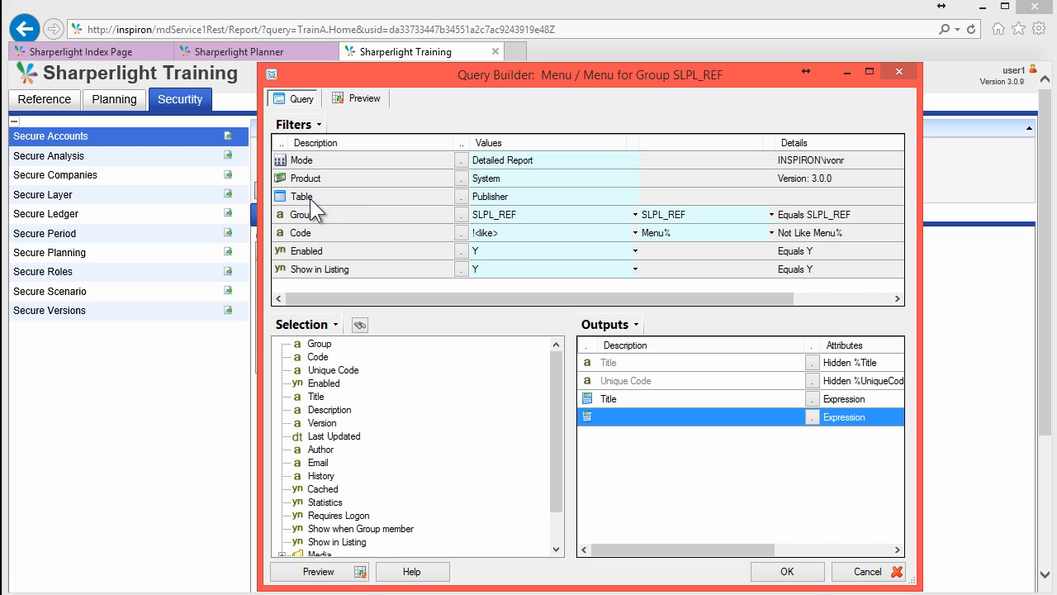
Examine the menu query's source table and its Group, Enabled and Show in Listing filters, then return to the report settings.
click(462, 196)
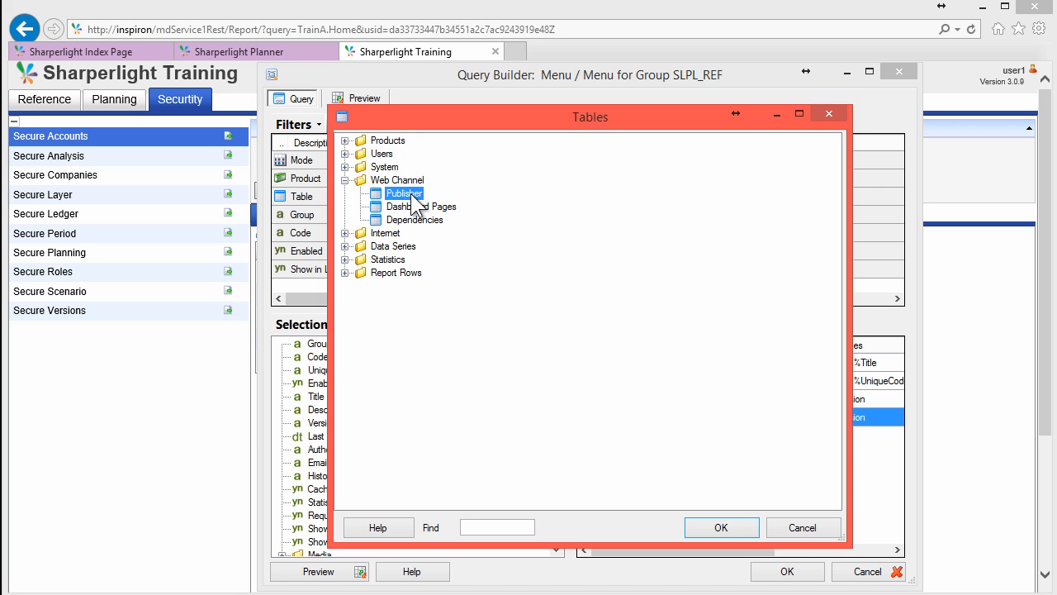
click(816, 528)
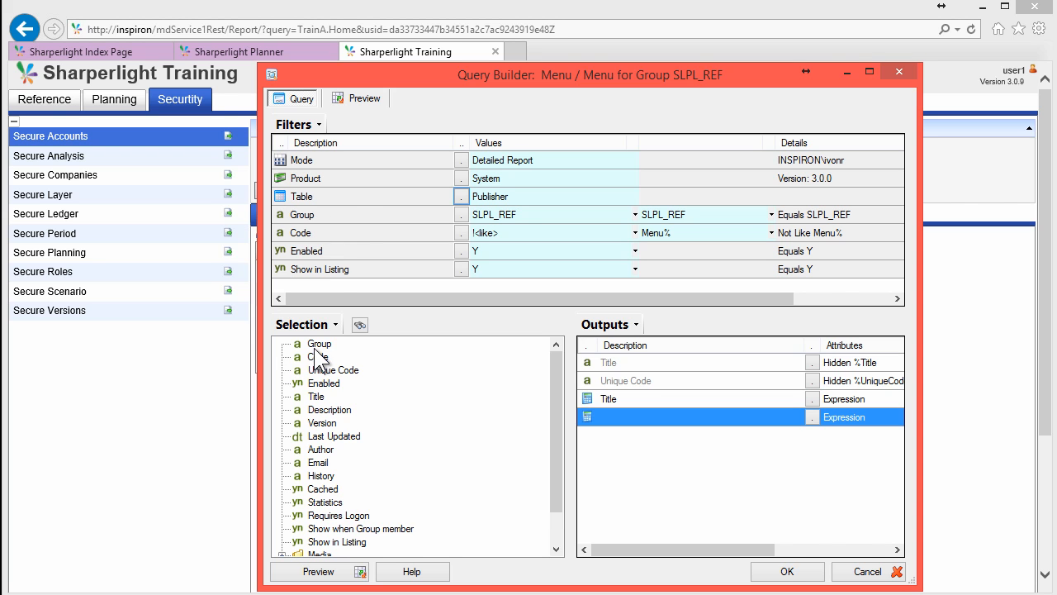
click(349, 215)
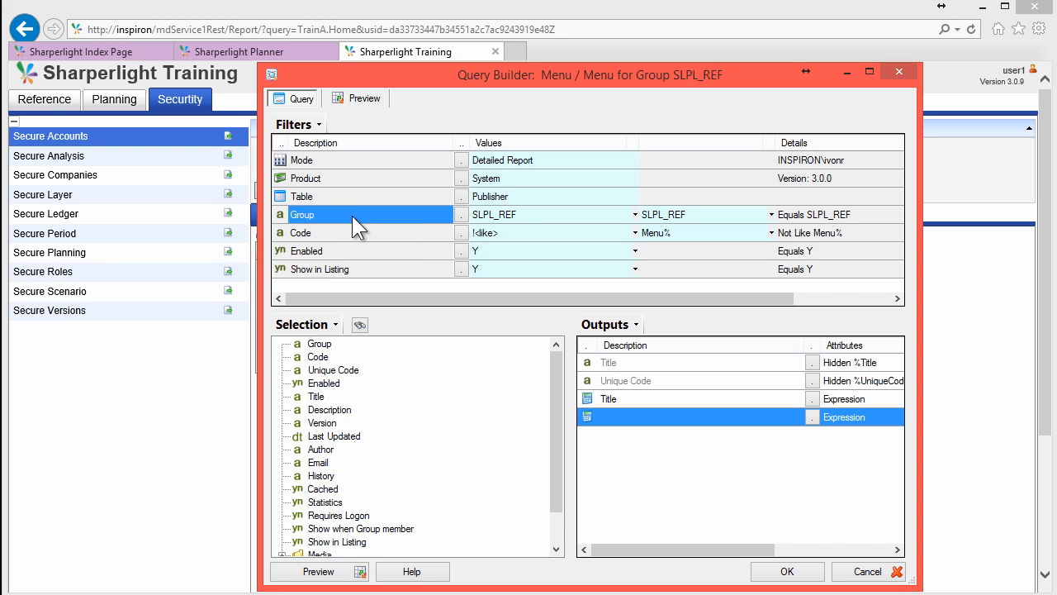
click(588, 219)
click(683, 213)
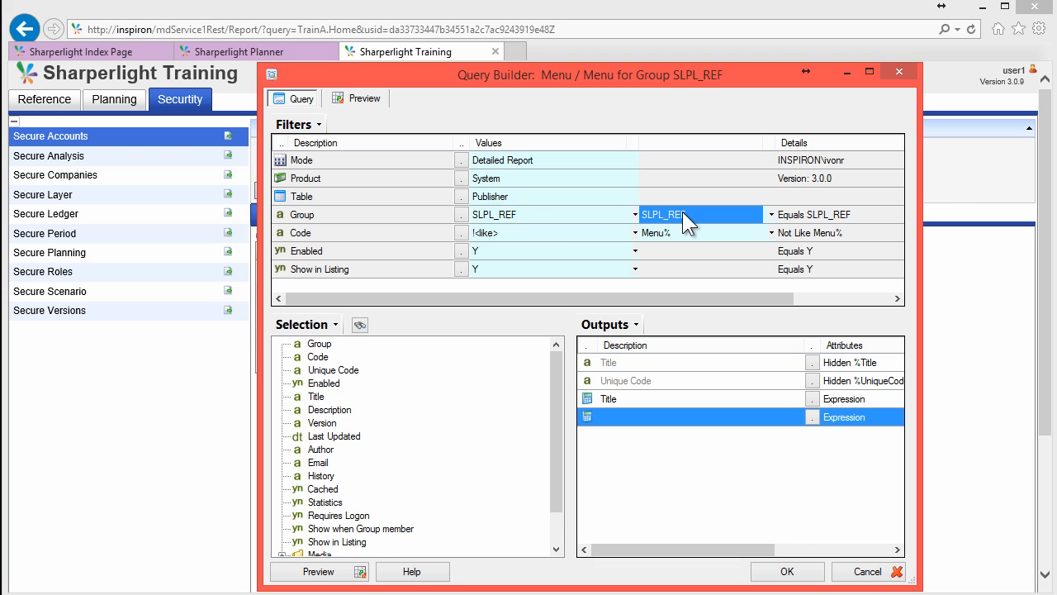
click(507, 211)
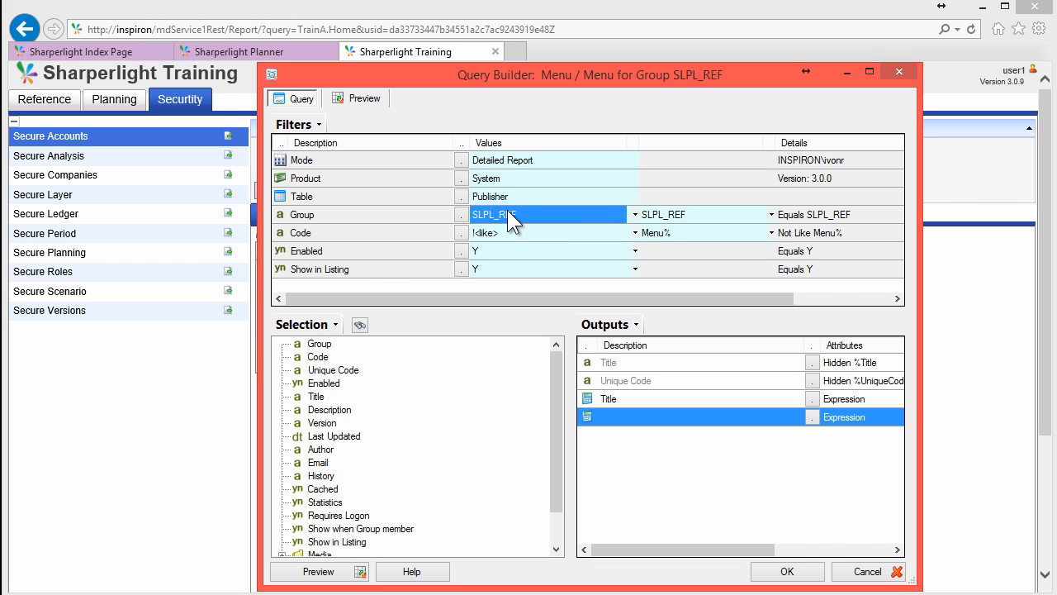
click(341, 270)
click(344, 250)
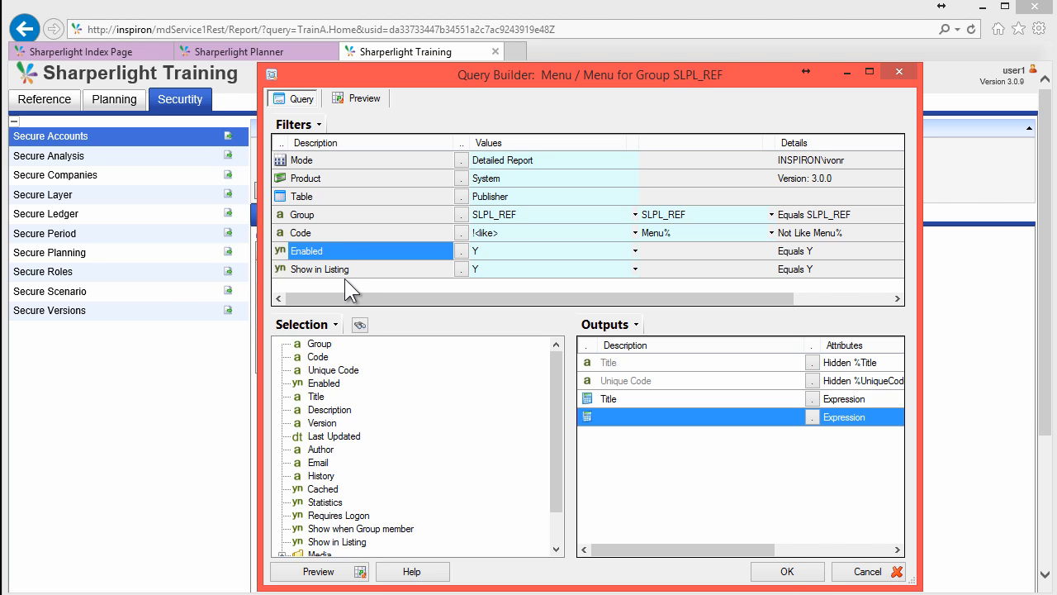
click(786, 571)
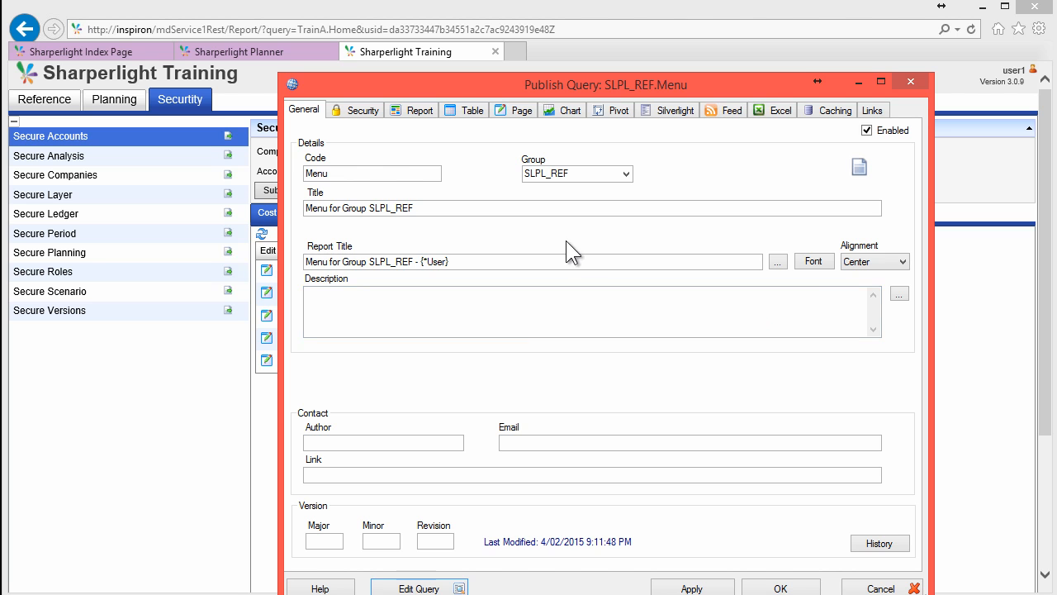
Copy the menu's Report link, open it in a new browser tab and display Account Types from the menu.
click(871, 110)
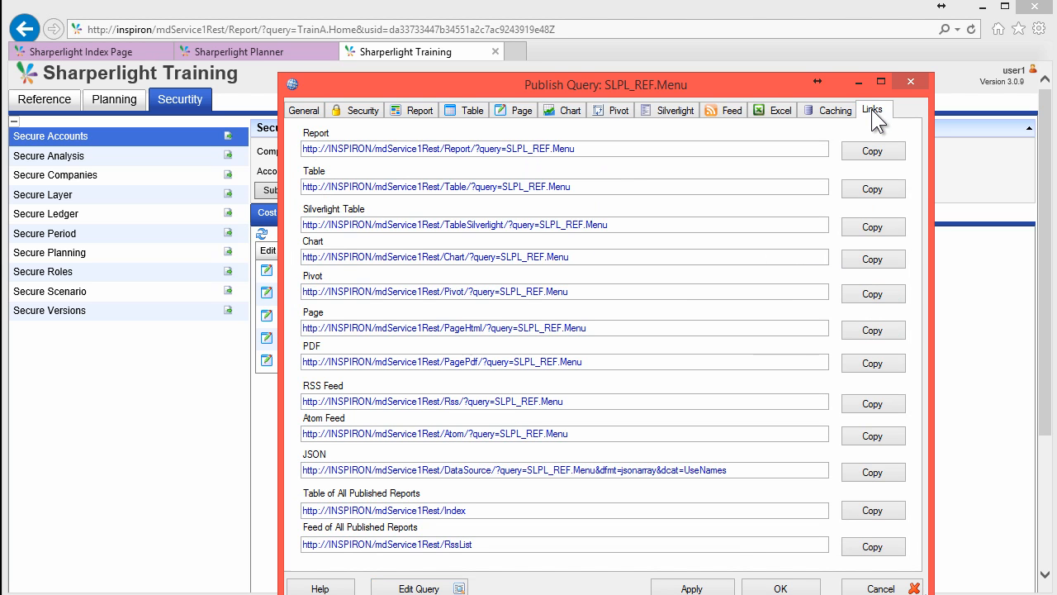
click(869, 151)
click(511, 53)
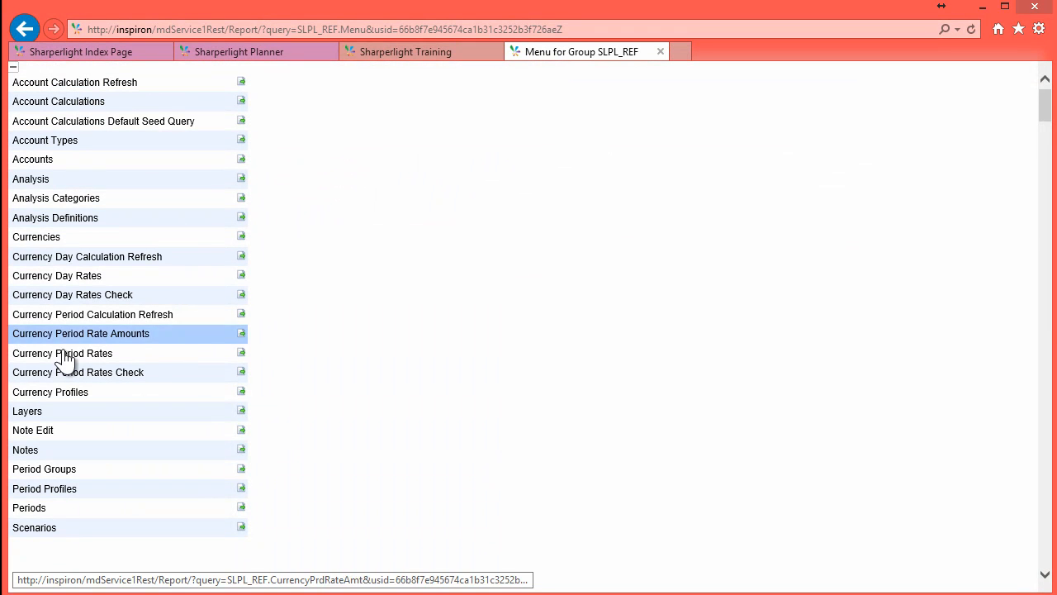
click(68, 149)
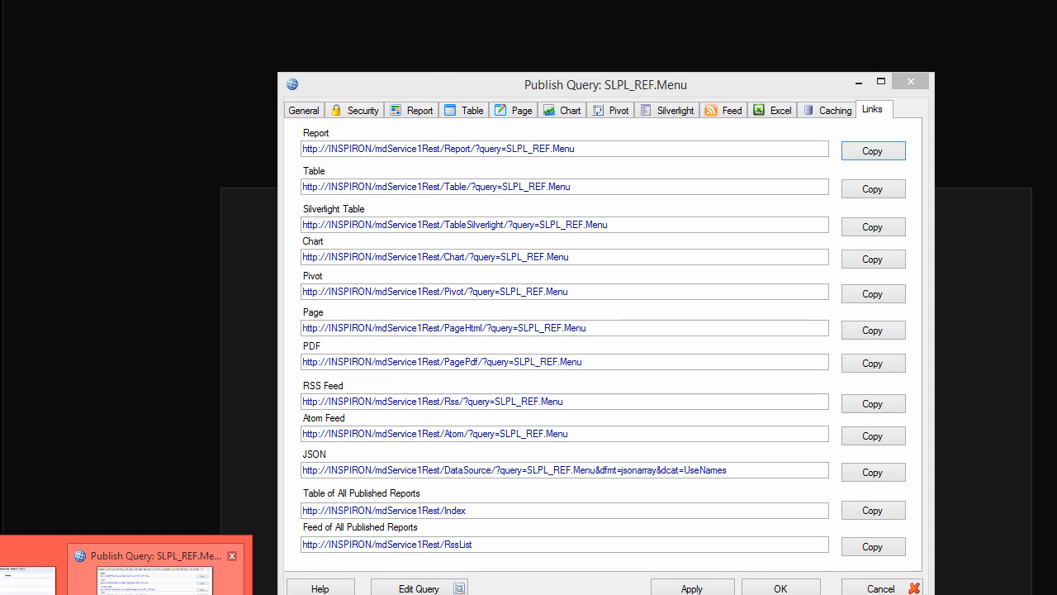
Accept the menu's report settings and change its report code to TrainB.Menu, updating all references to the item.
click(244, 588)
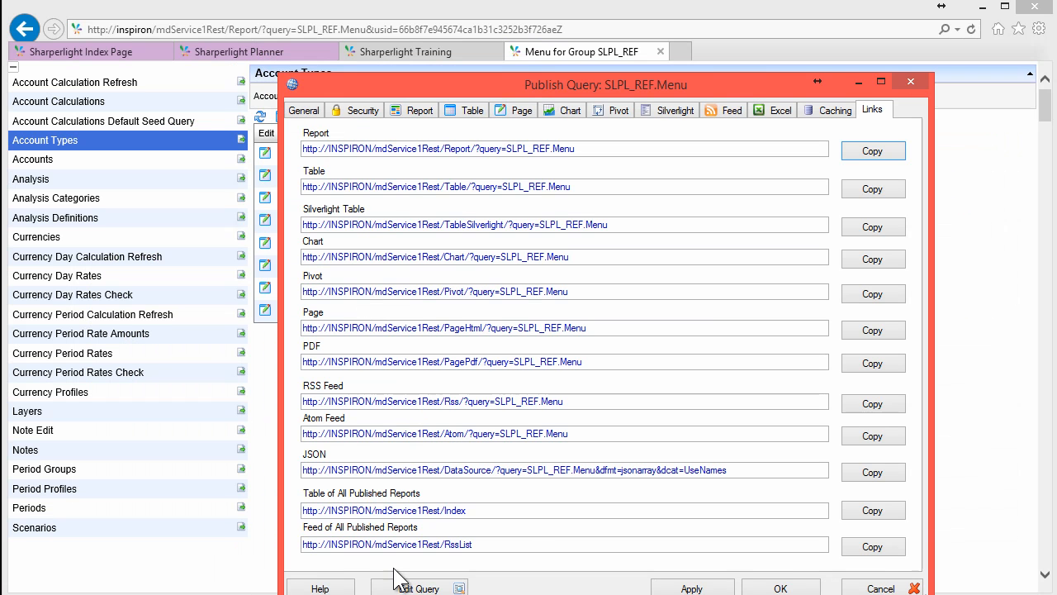
click(776, 588)
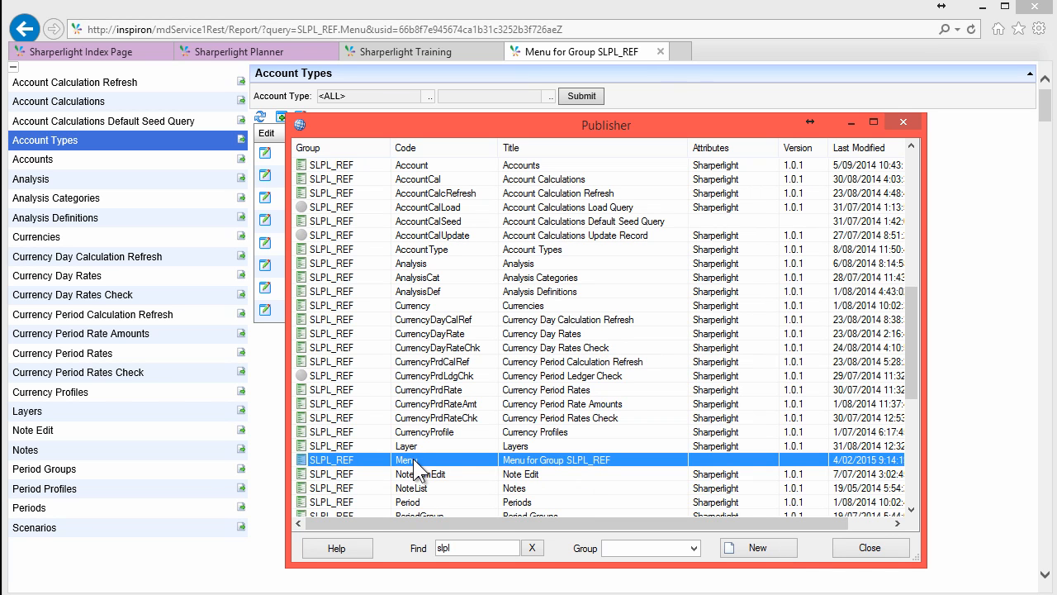
right_click(391, 463)
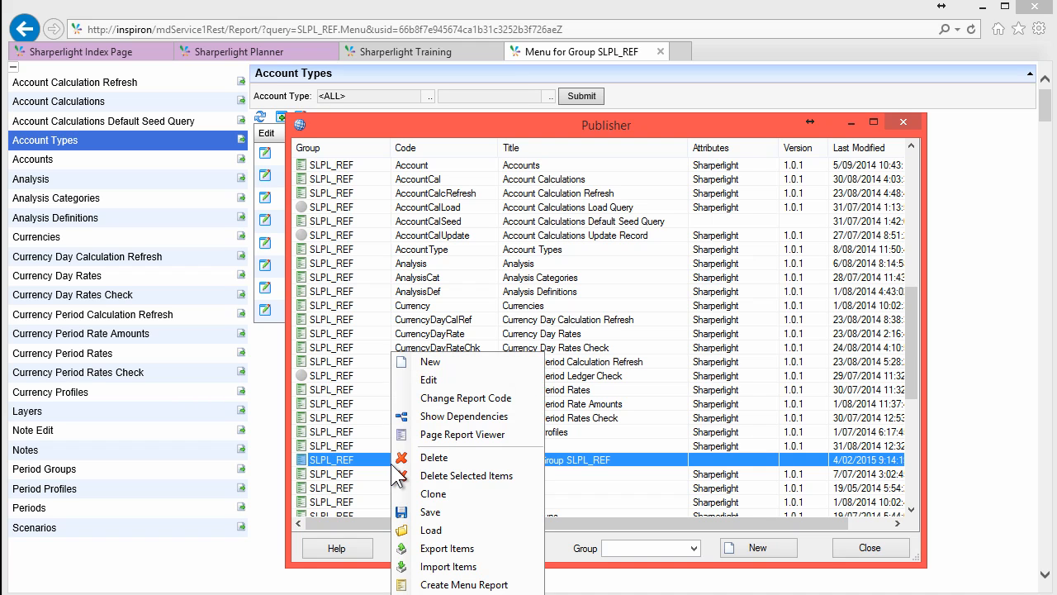
click(478, 399)
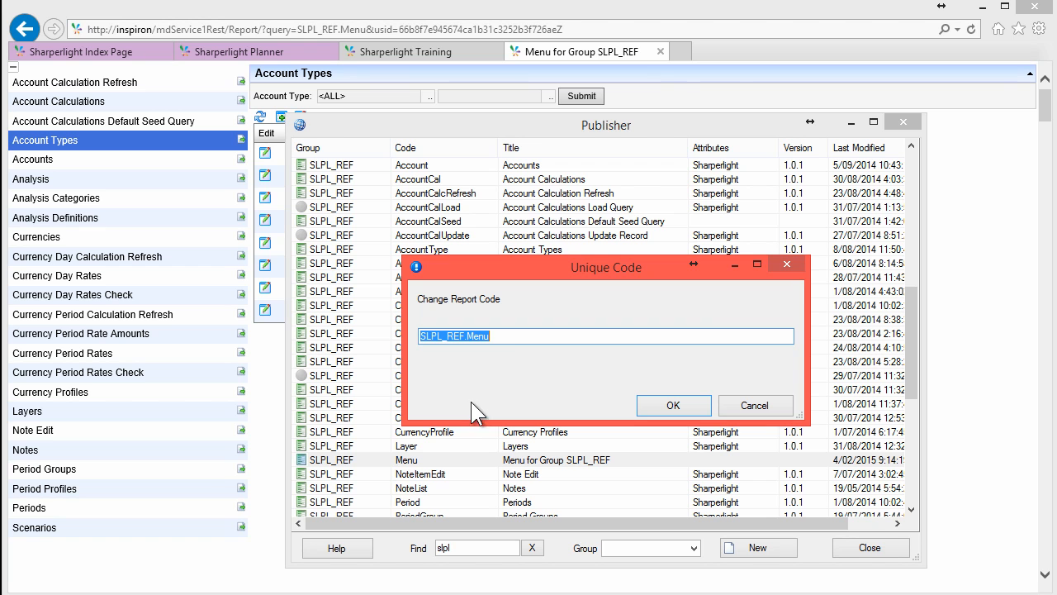
drag(465, 339, 379, 331)
text(Train)
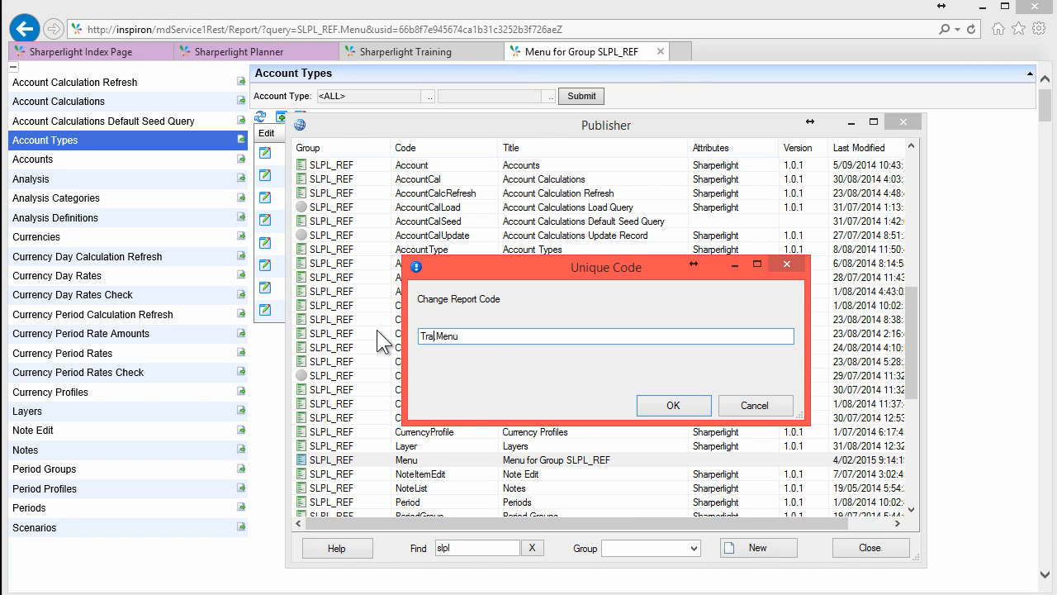
text(B)
click(671, 404)
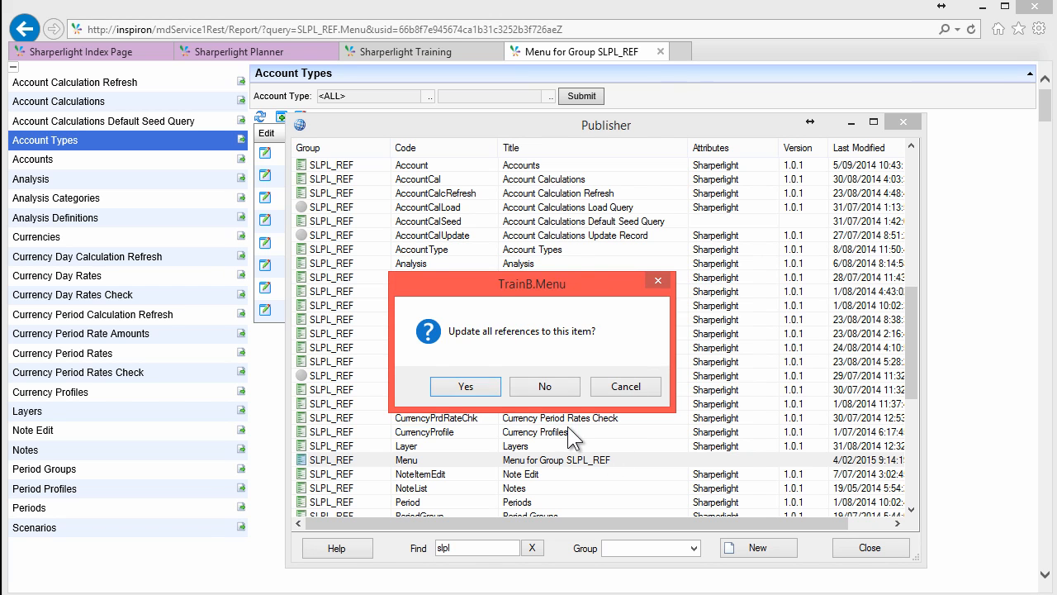
click(467, 391)
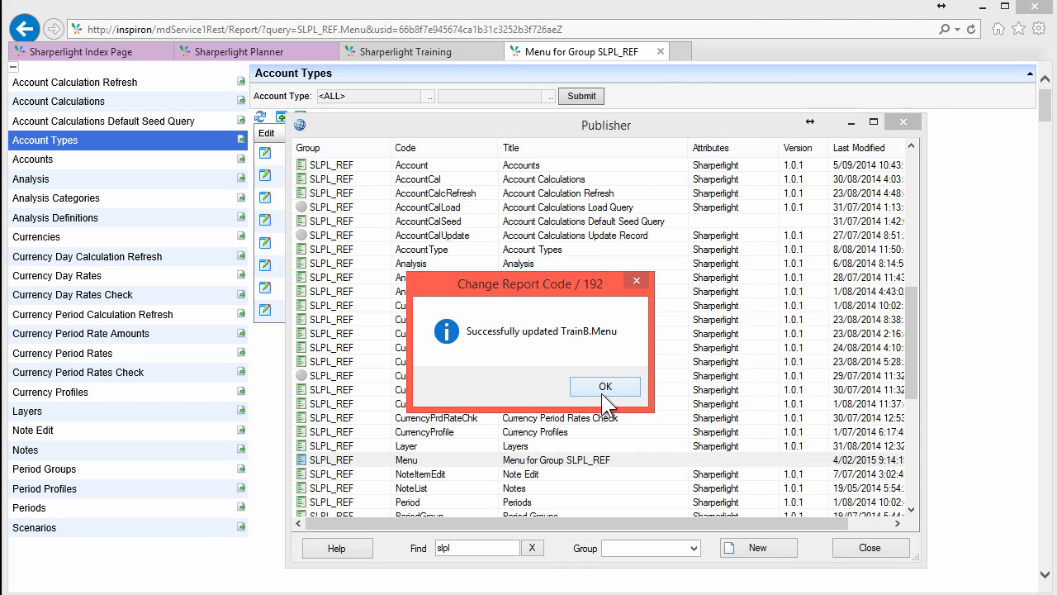
click(600, 391)
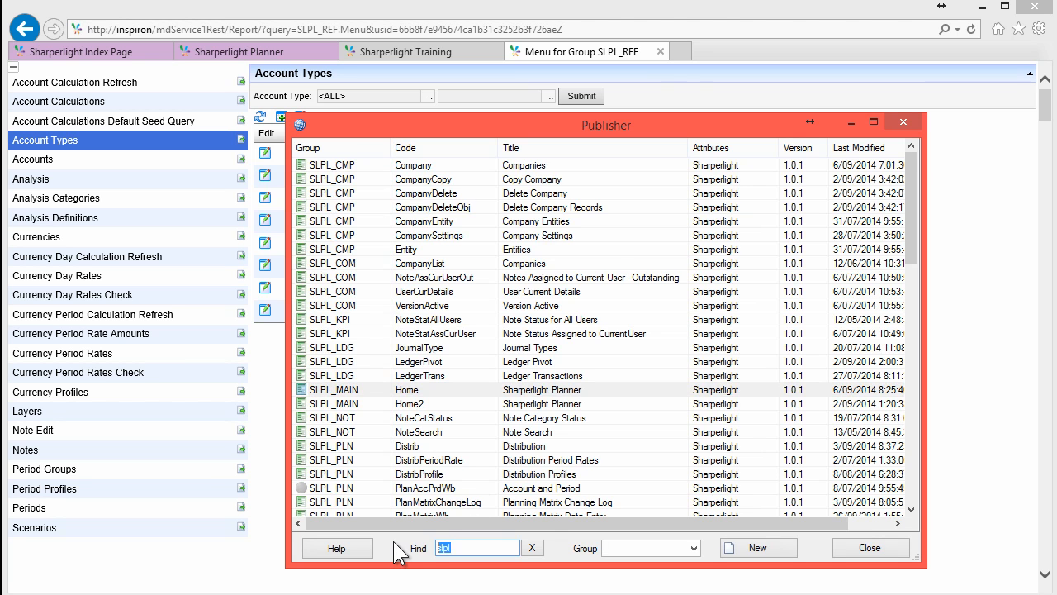
Filter the published reports by trainB and start a new published query.
text(train)
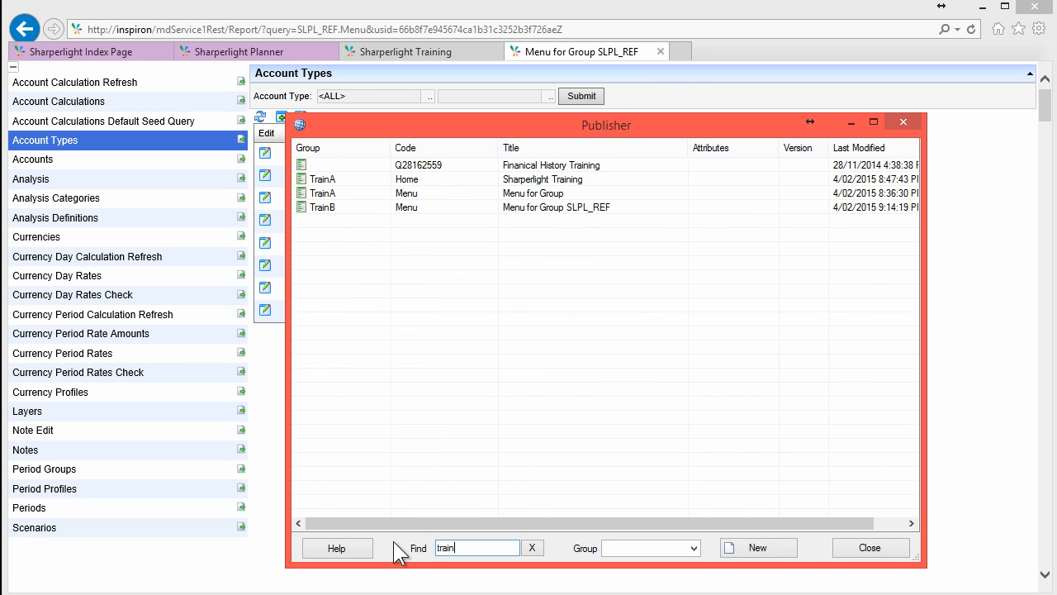
text(B)
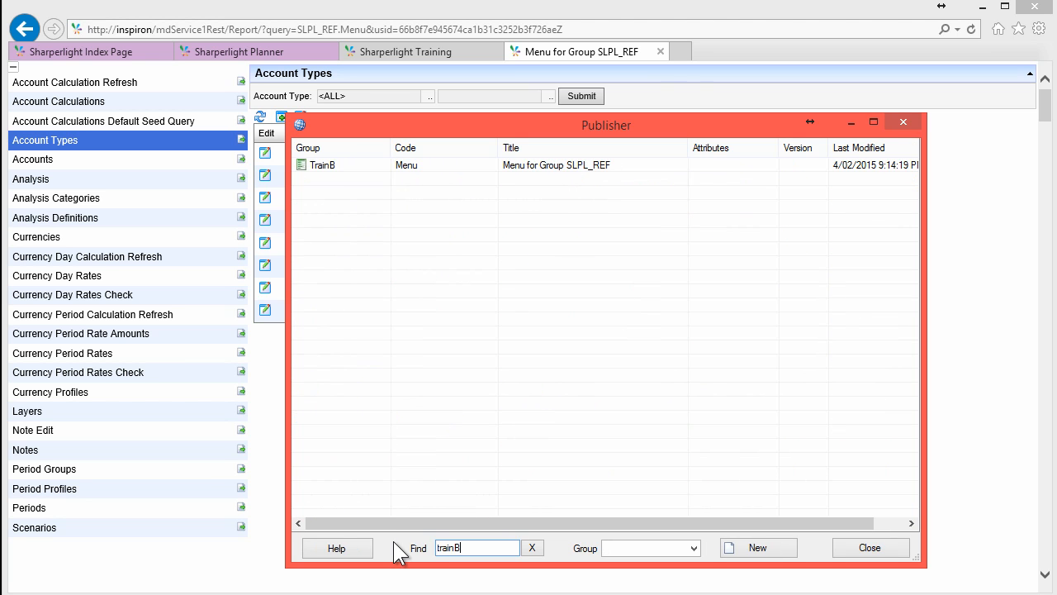
click(381, 166)
right_click(384, 172)
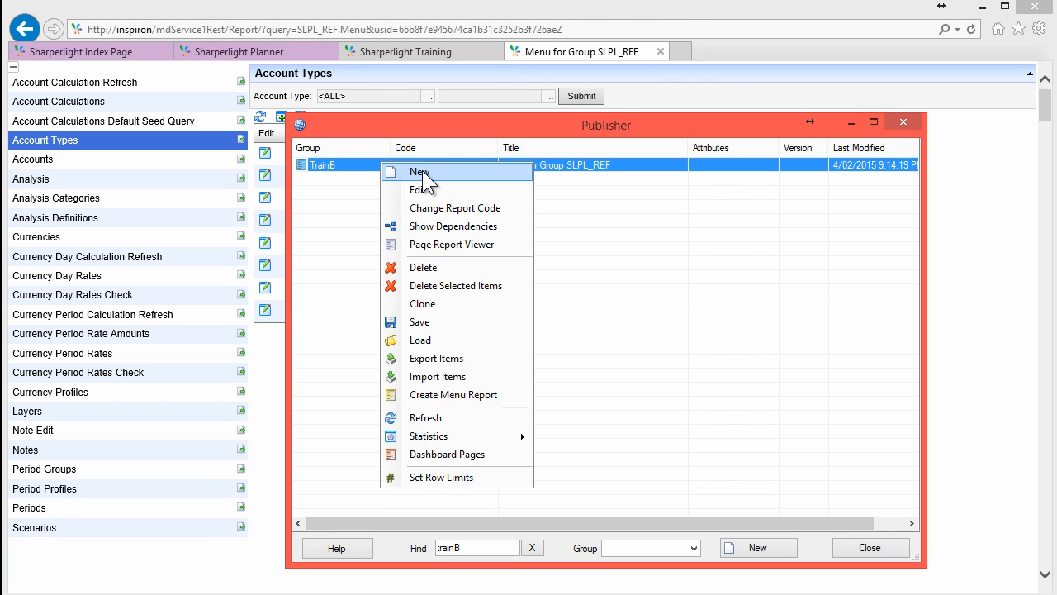
click(422, 171)
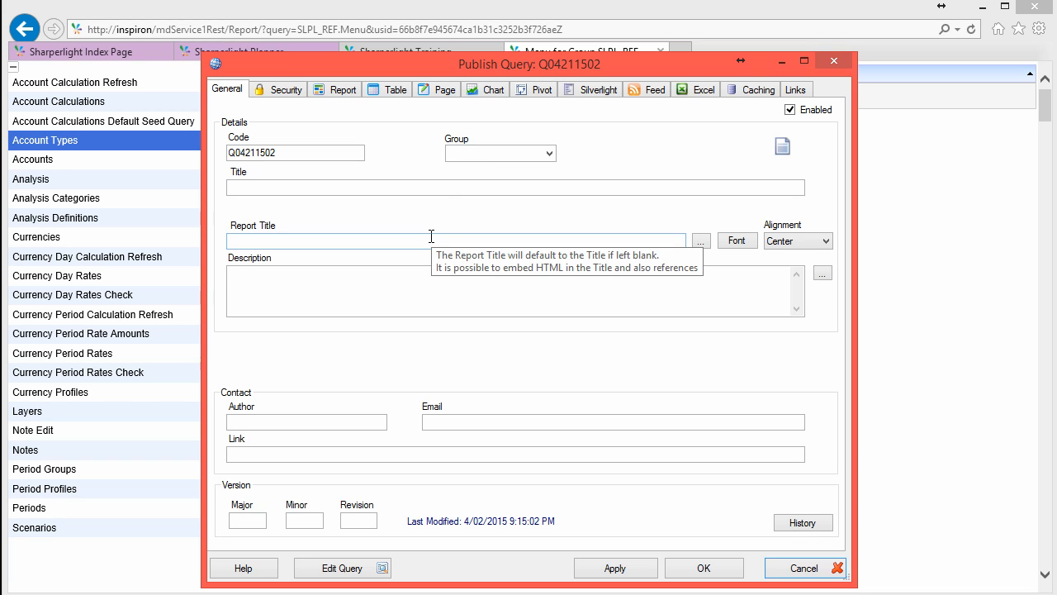
Assign the new query to group TrainB with code Home and title Sharperlight Training B.
click(461, 152)
text(TrainB)
drag(300, 153, 203, 156)
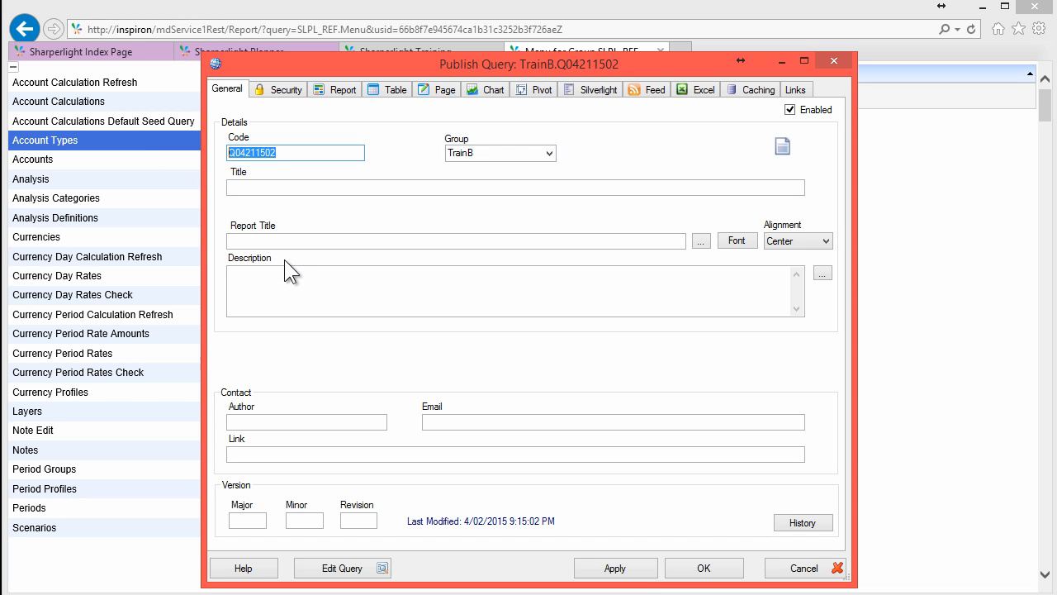
text(Home)
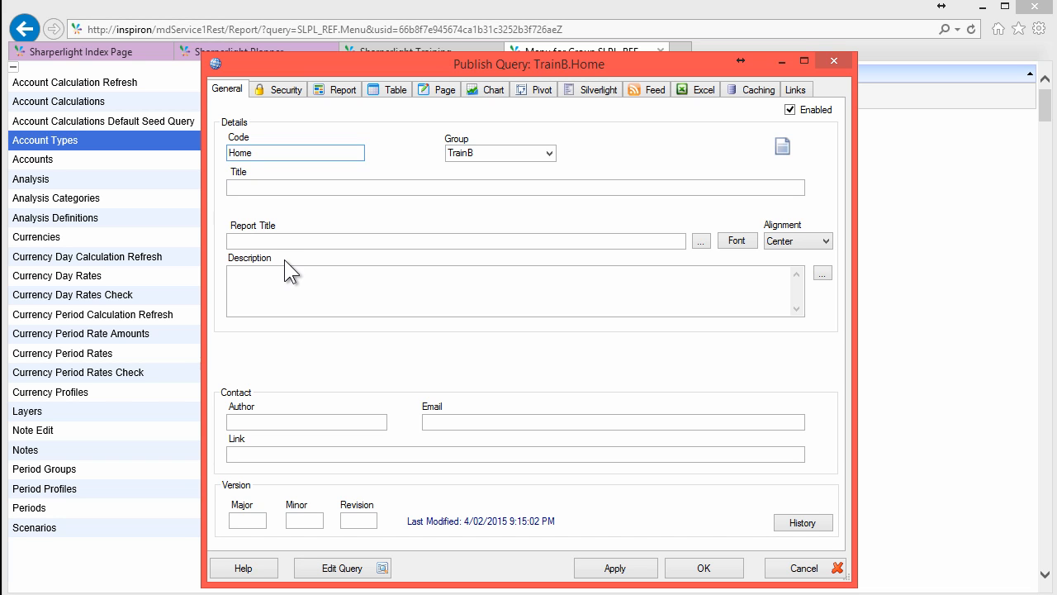
click(259, 187)
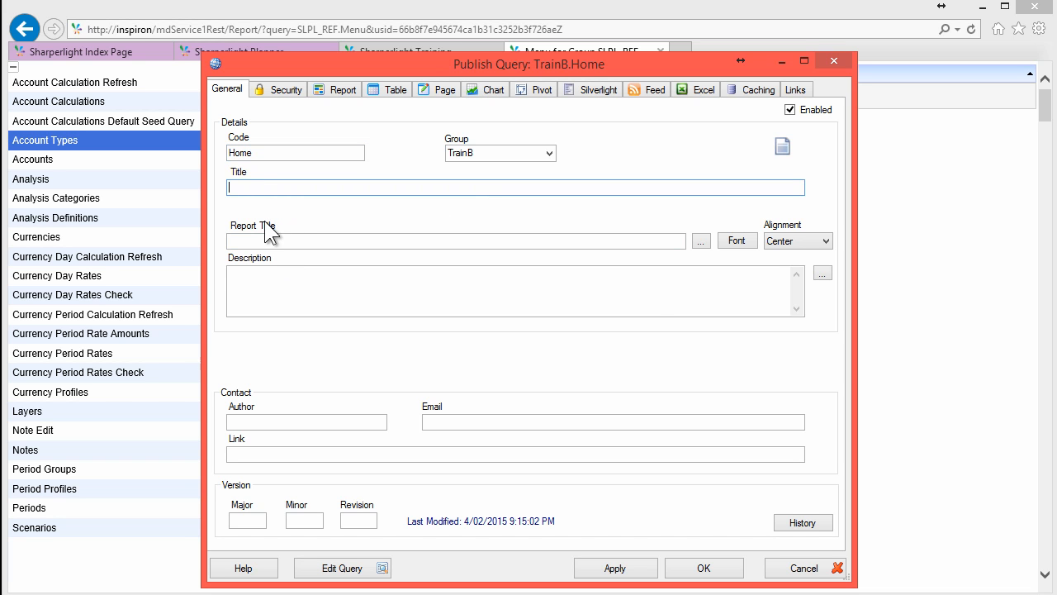
text(Shar)
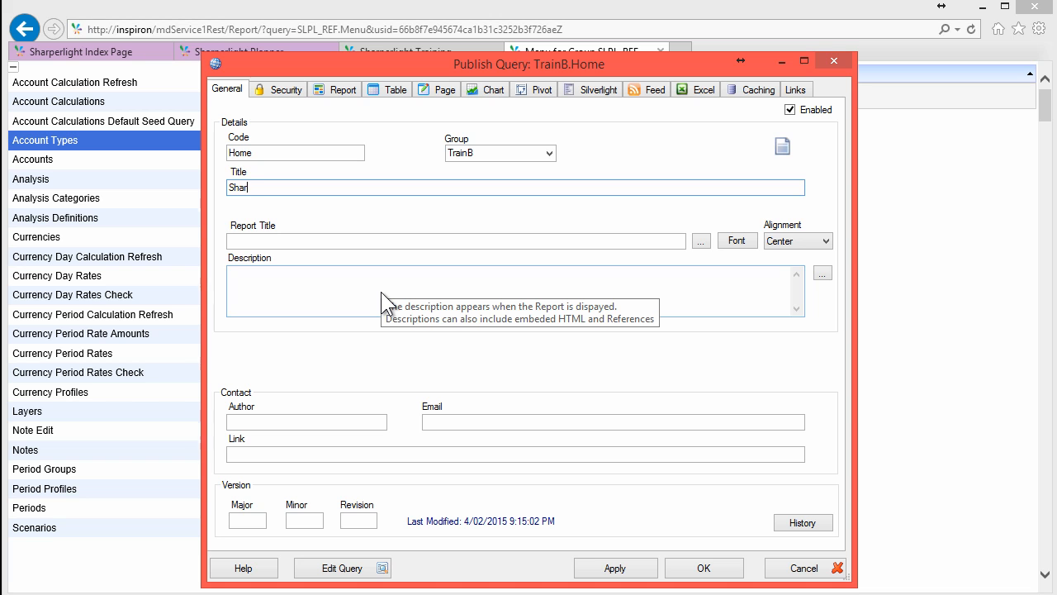
text(perlight Training B)
click(259, 289)
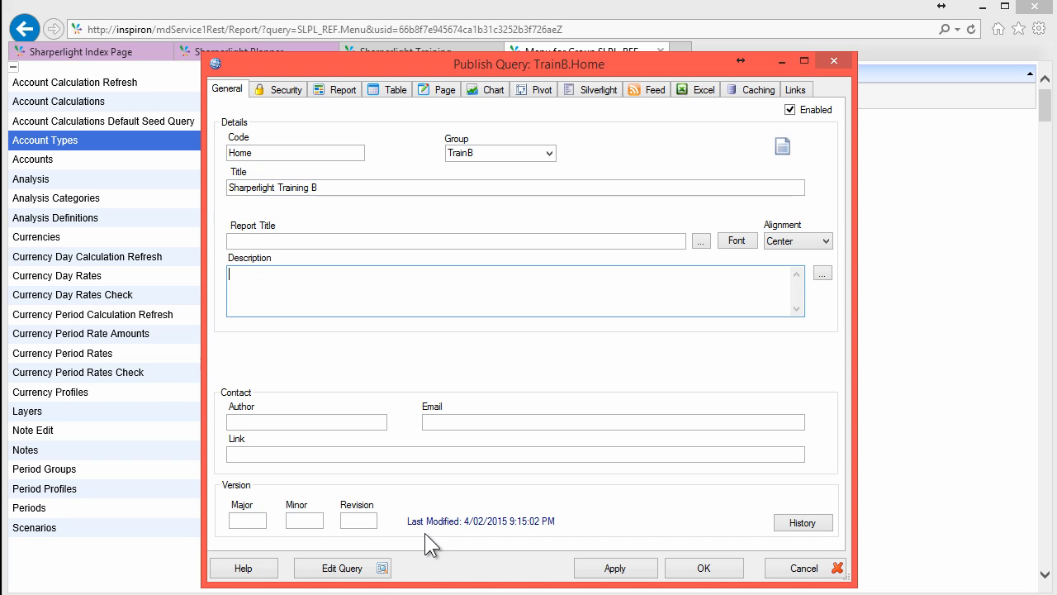
Add Name from the Company Details table as the query's output, preview the result and accept the query.
click(371, 567)
click(371, 568)
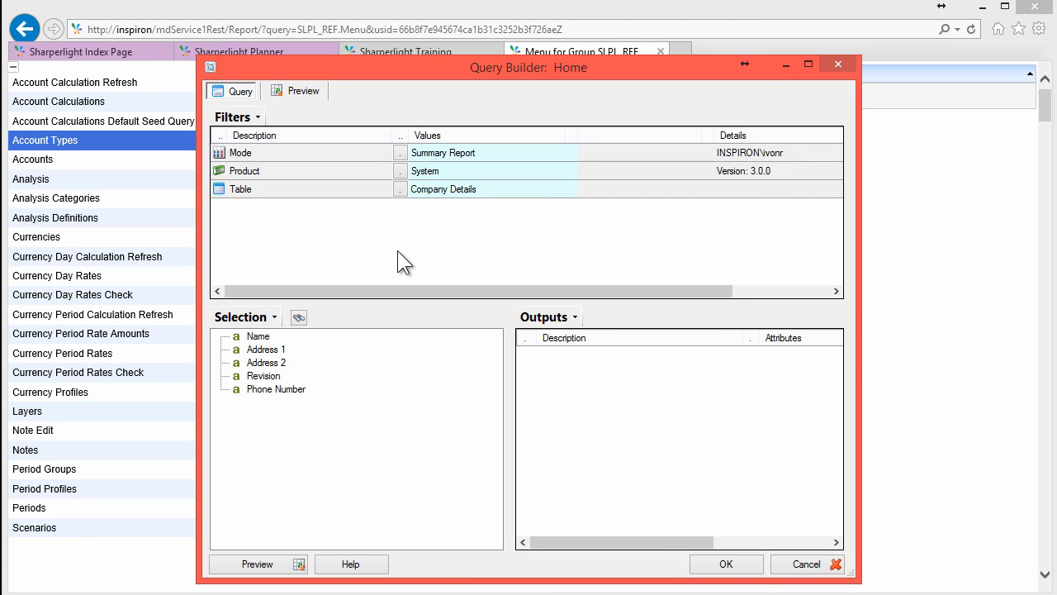
drag(256, 337, 555, 382)
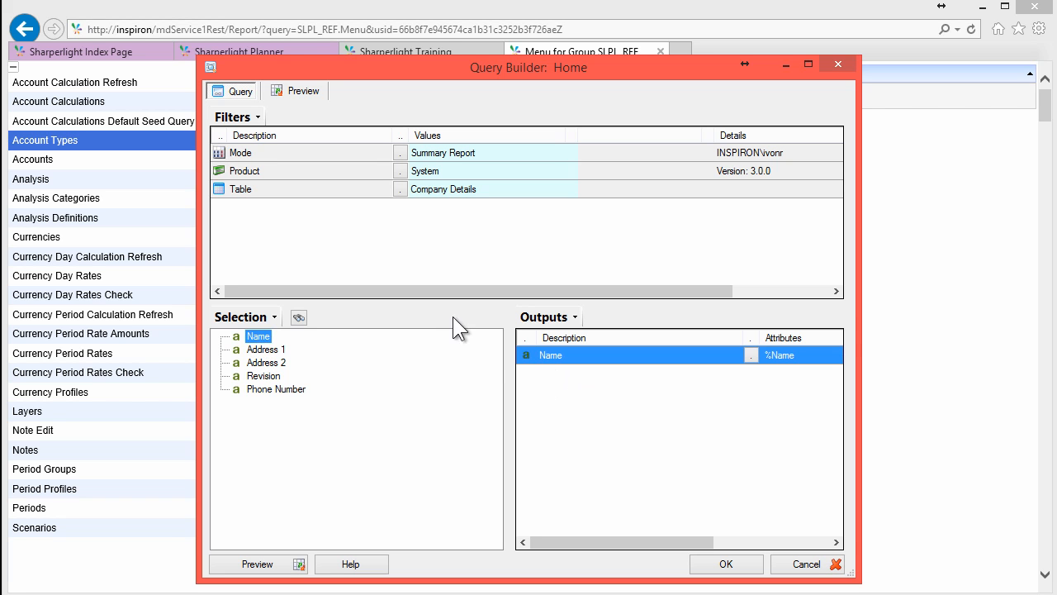
click(291, 90)
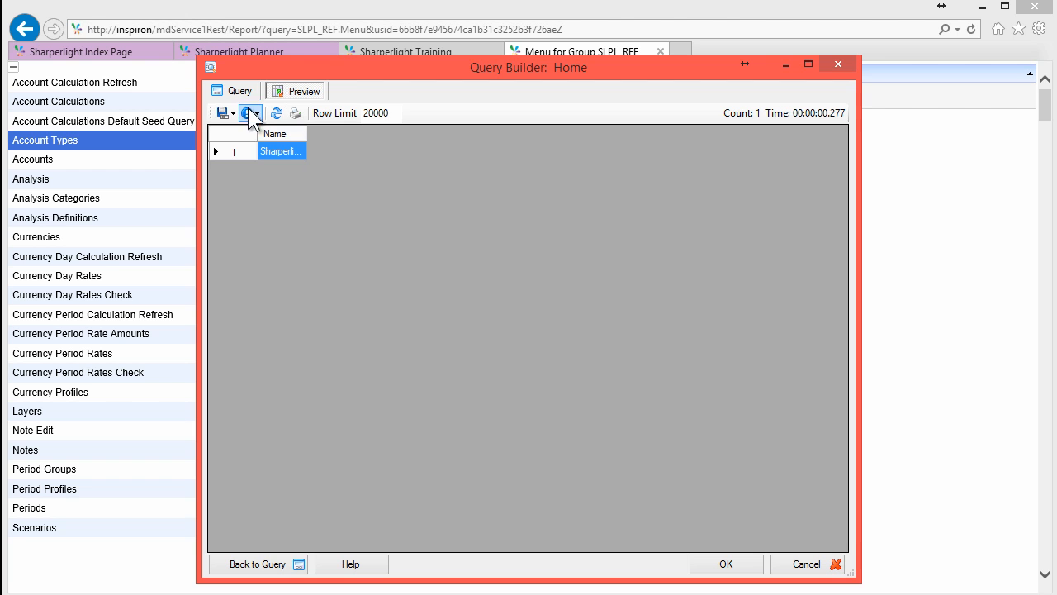
click(242, 90)
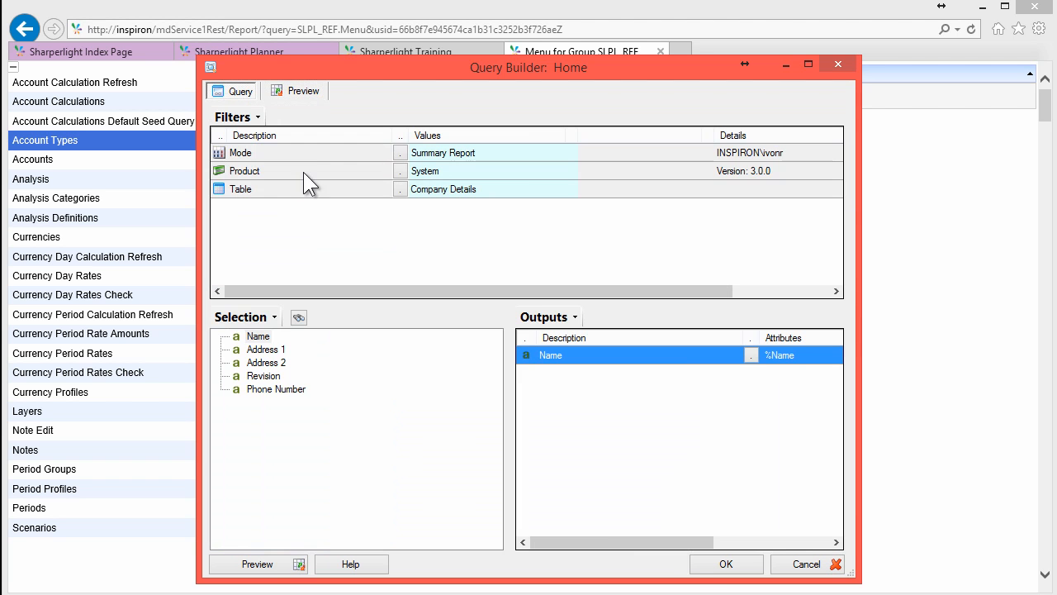
click(715, 564)
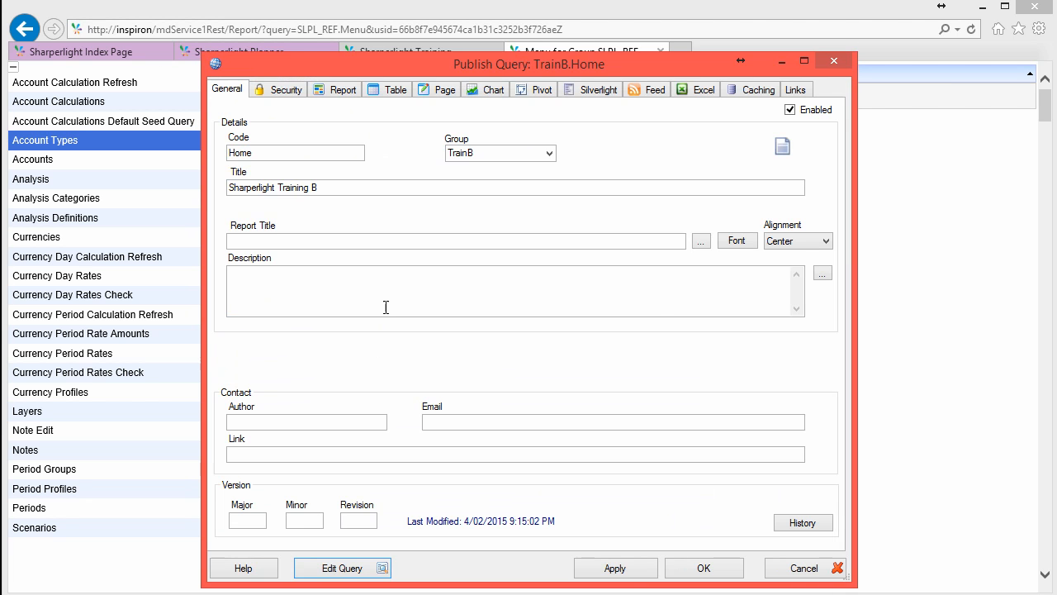
text(B)
click(363, 423)
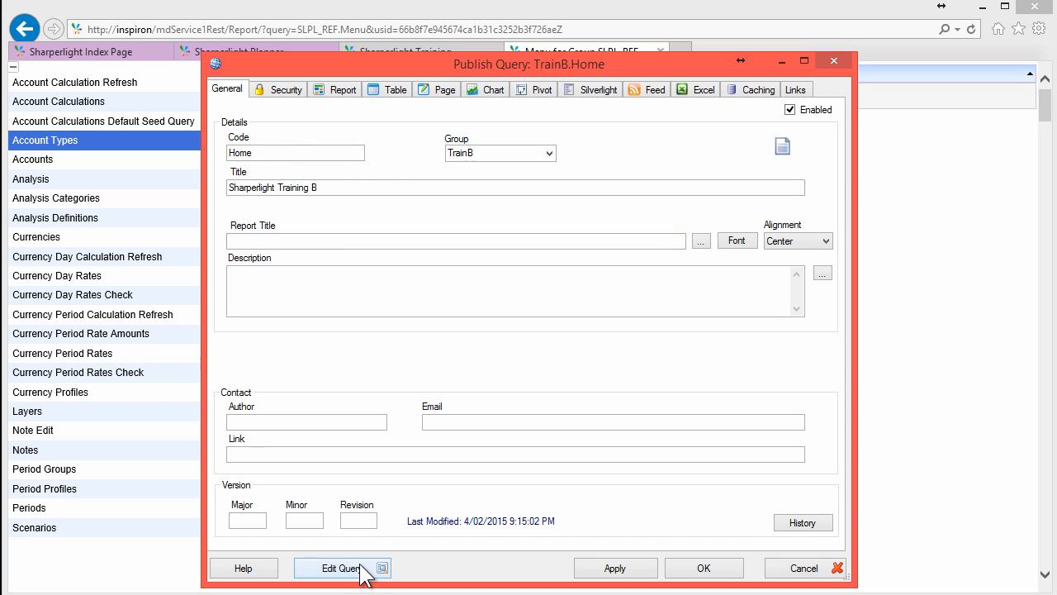
Enable the layout for the Home report and set its style to Tab.
click(341, 89)
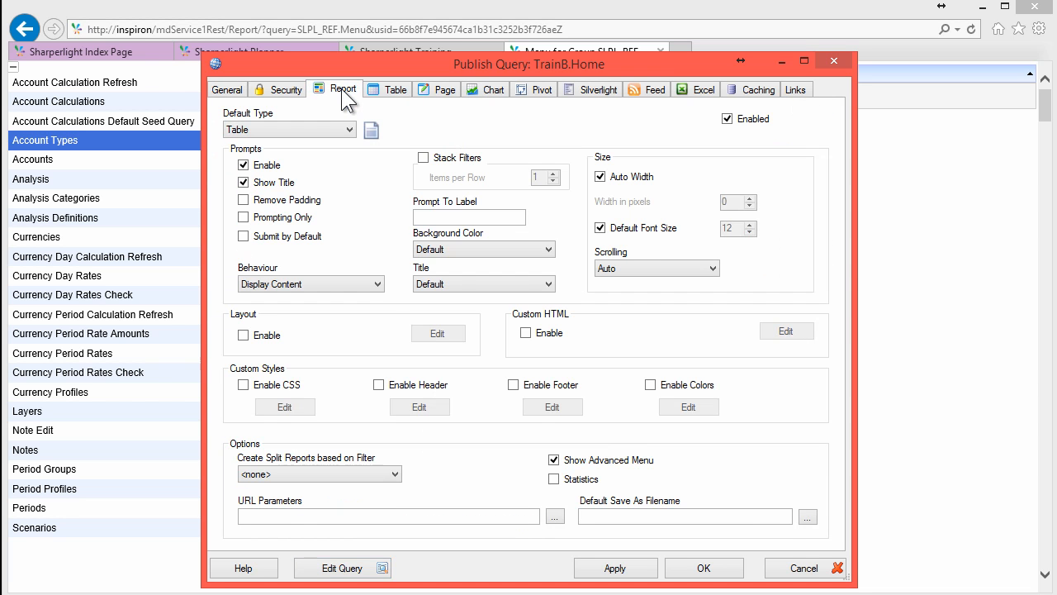
click(244, 335)
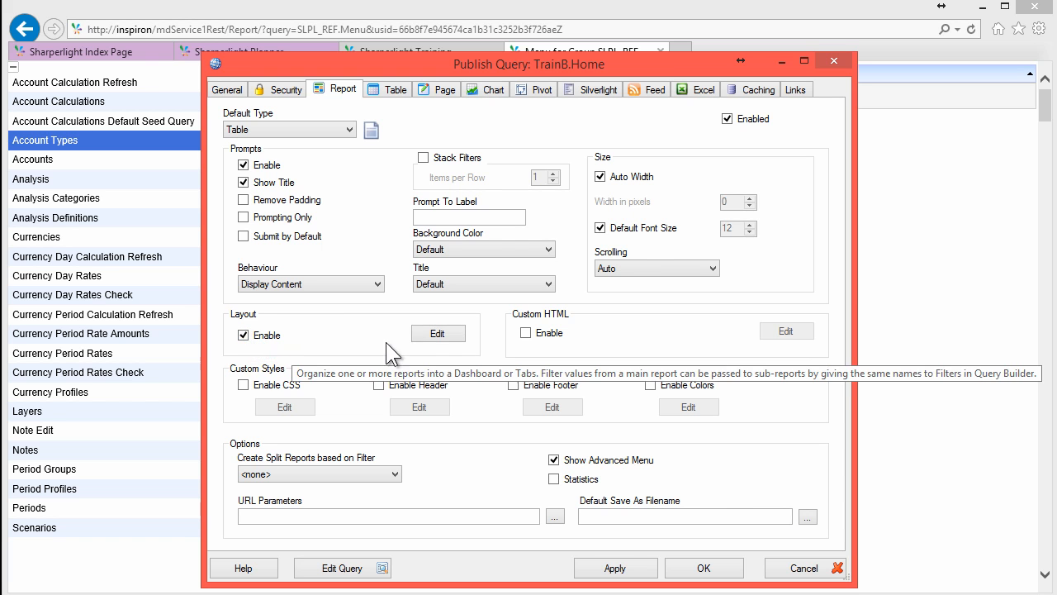
click(437, 334)
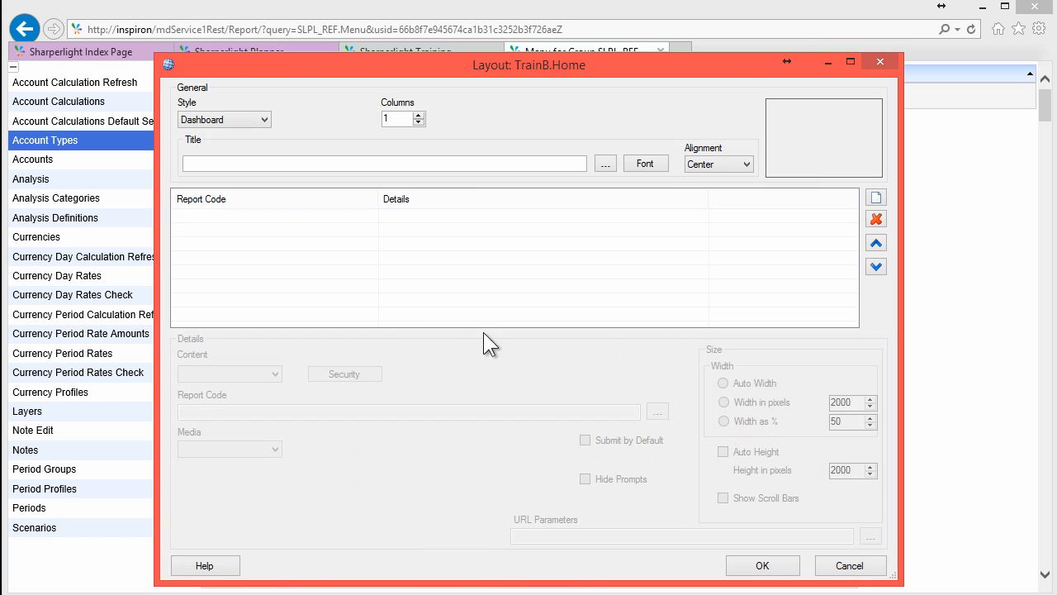
click(245, 120)
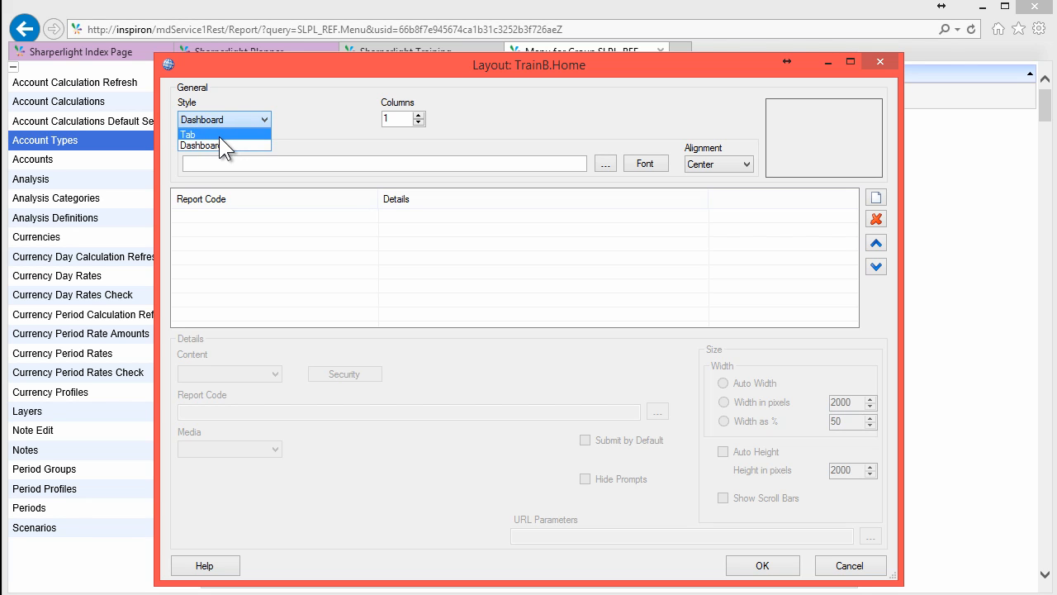
click(219, 135)
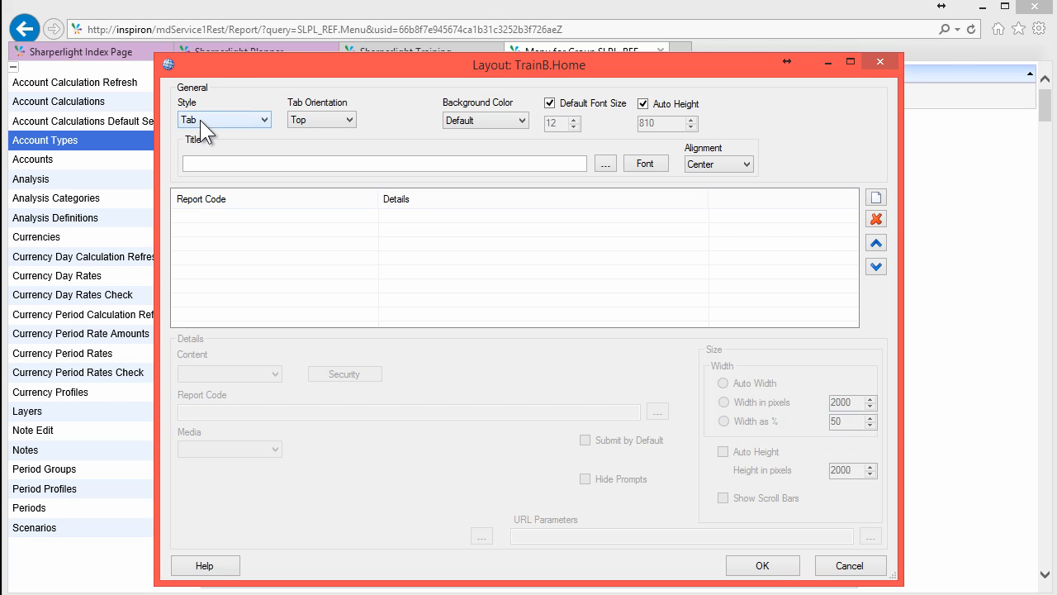
Add a first report entry to the TrainB.Home tab layout and set its tab title to Reference.
click(875, 198)
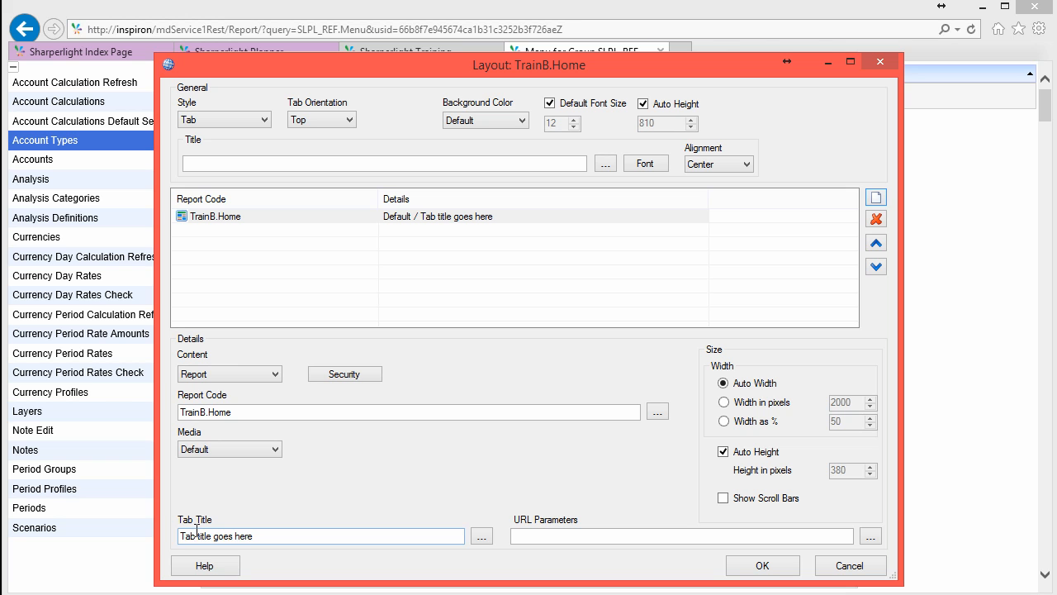
click(261, 535)
drag(175, 535, 207, 567)
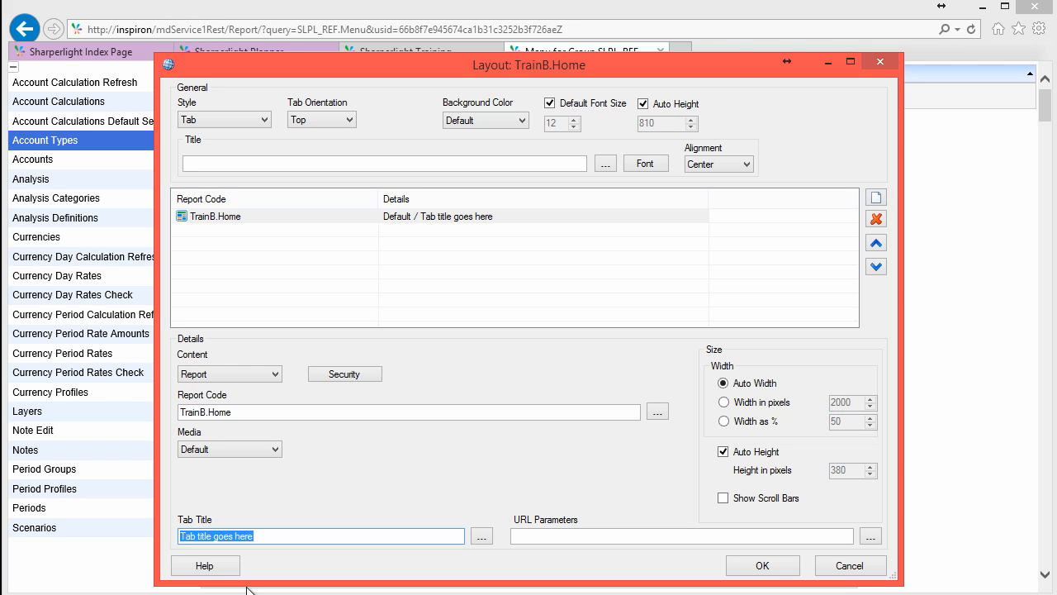
text(Ref)
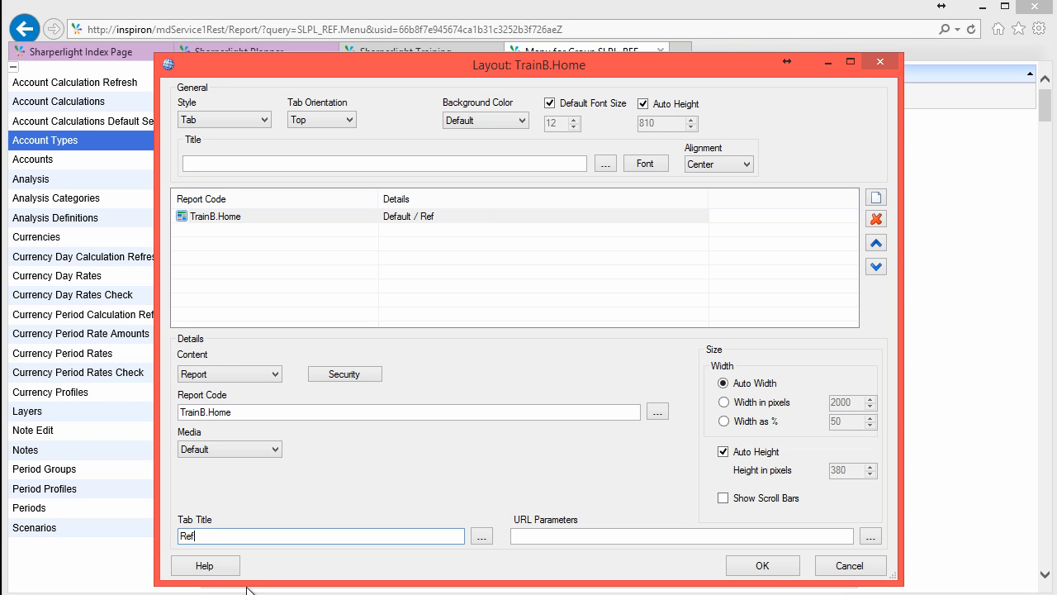
text(erence)
click(273, 415)
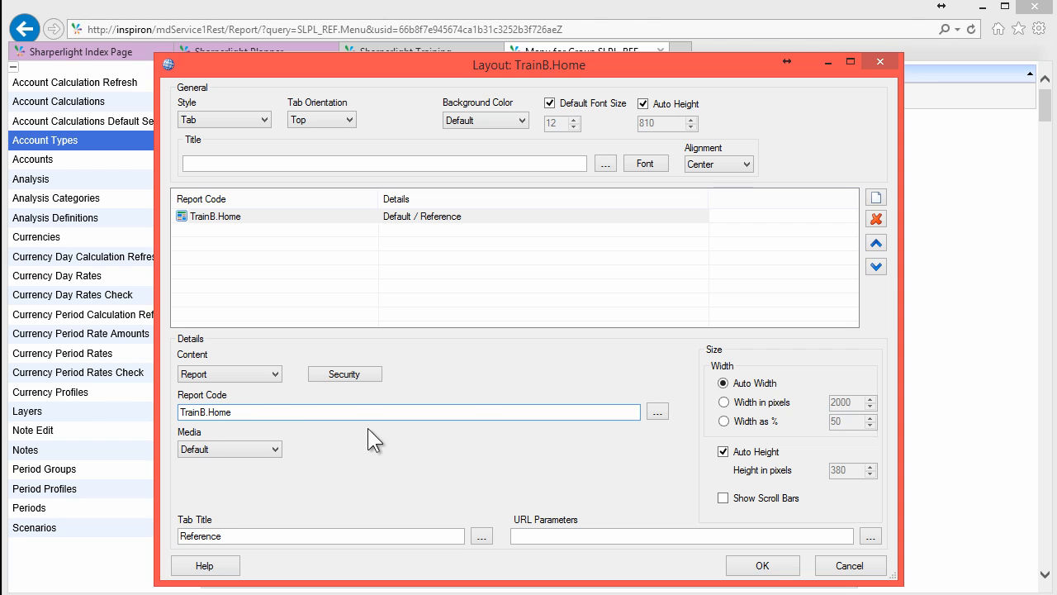
click(656, 411)
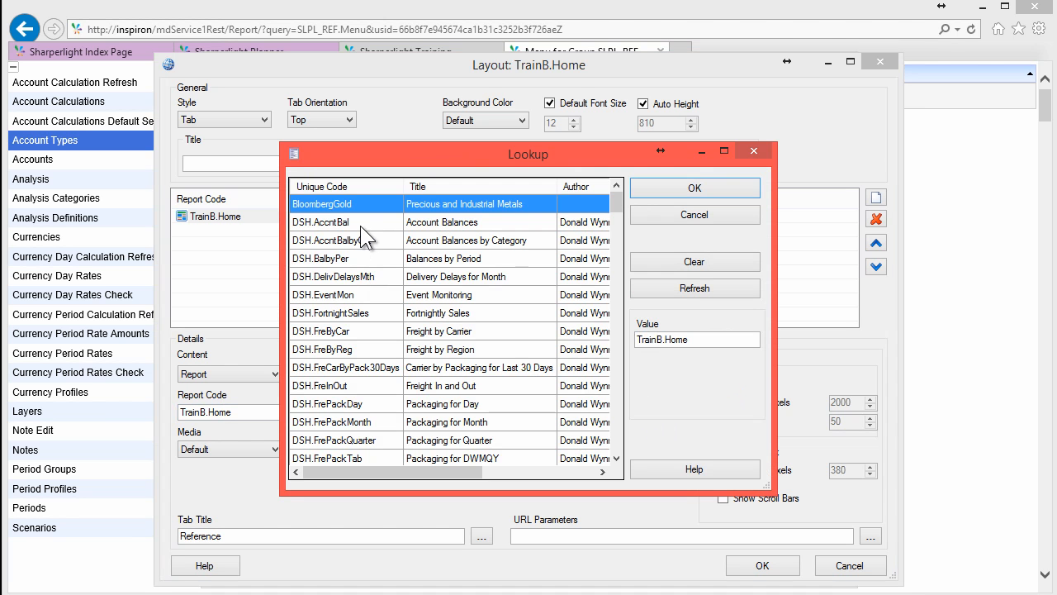
click(355, 241)
scroll(355, 247, down, 5)
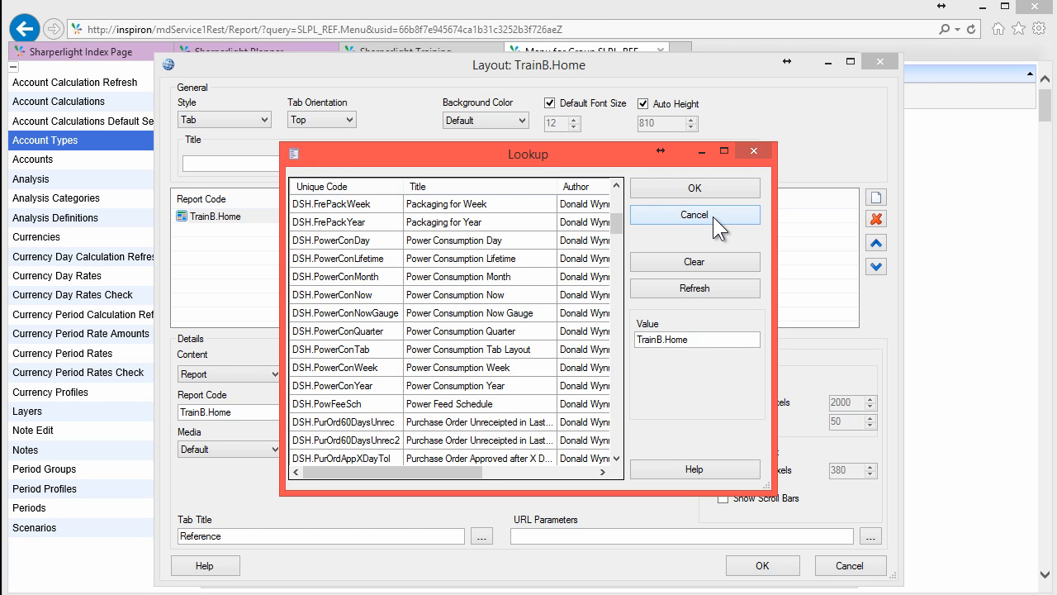
click(663, 214)
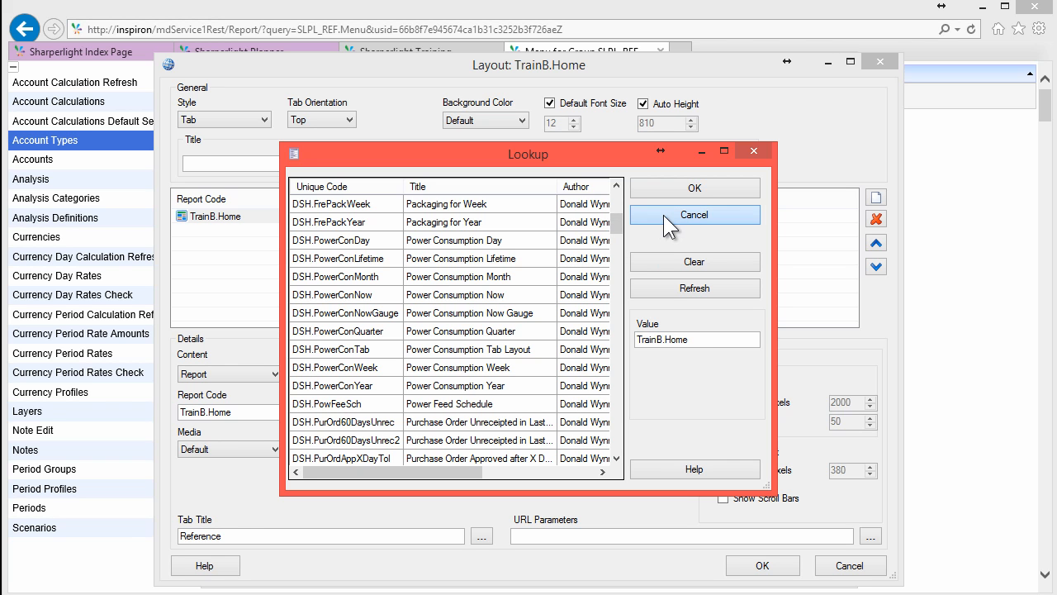
Set the Reference tab's report code to TrainB.Menu.
drag(211, 411, 281, 415)
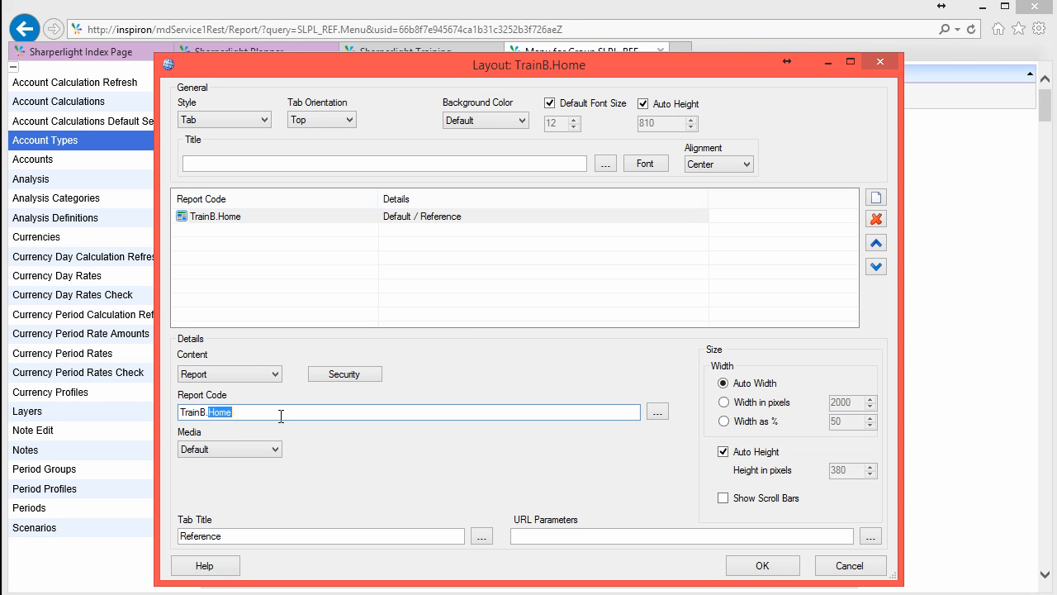
text(Menu)
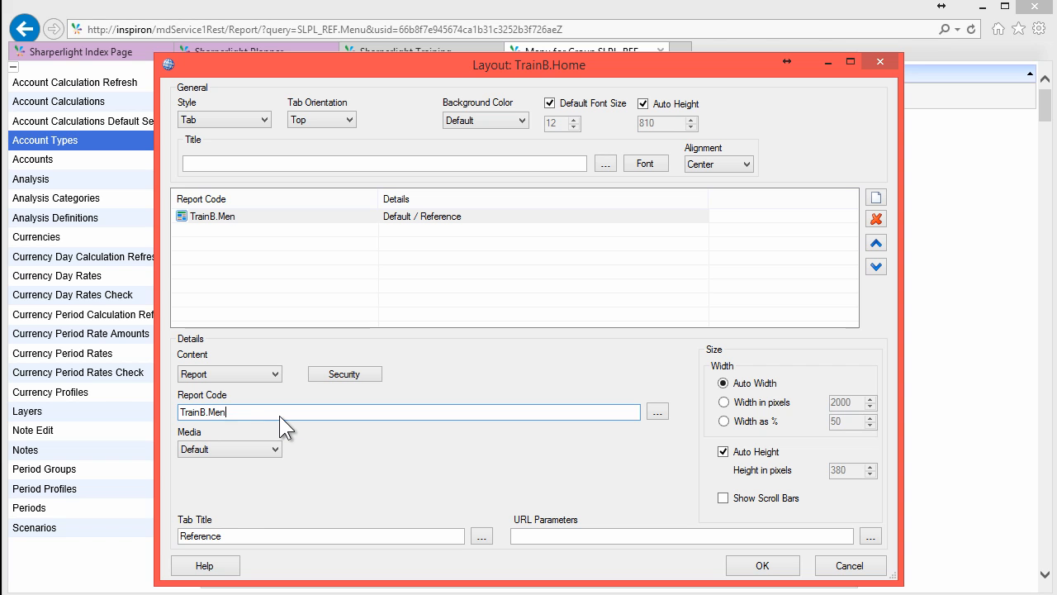
Add a second layout entry with report code TrainB.Menu and tab title Planning.
click(876, 201)
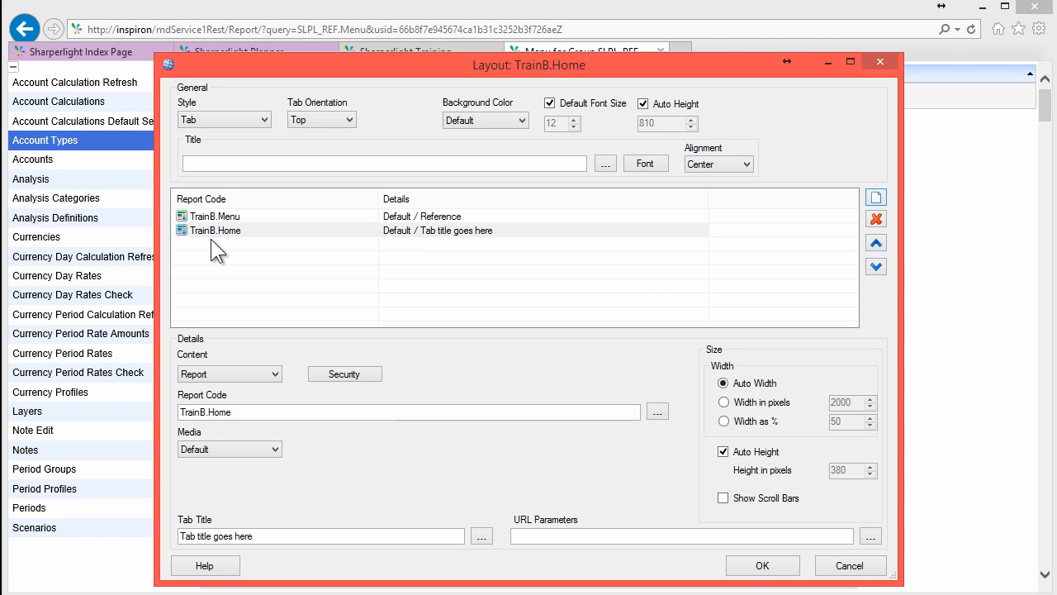
click(214, 232)
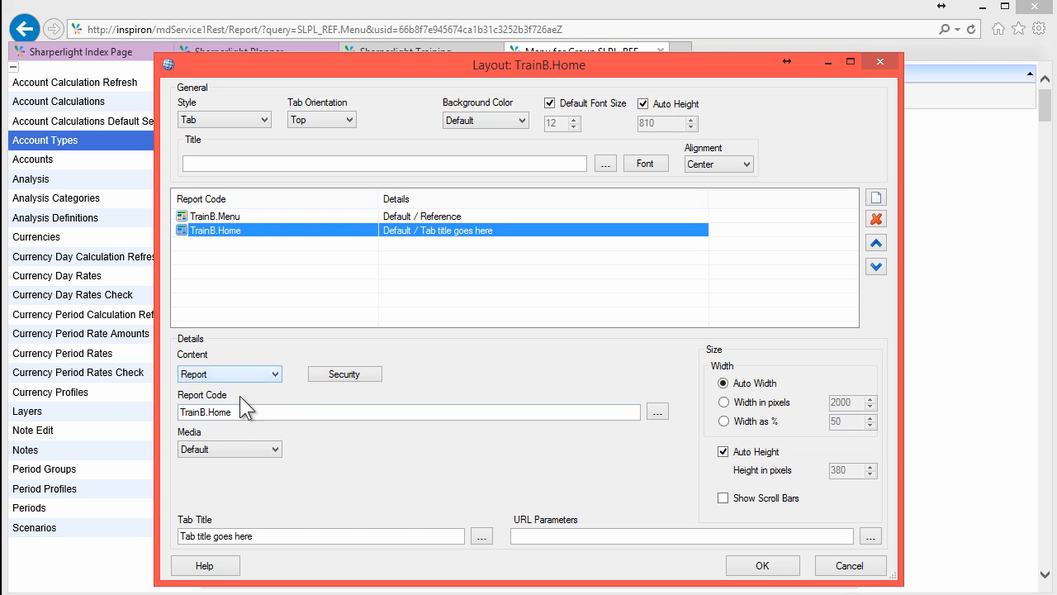
drag(212, 411, 272, 418)
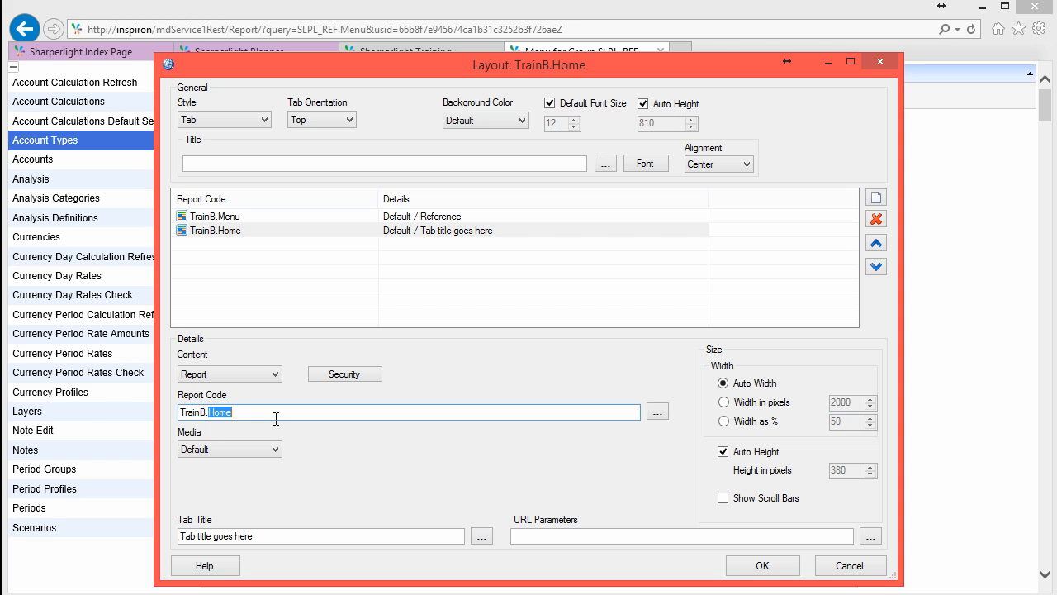
text(Menu)
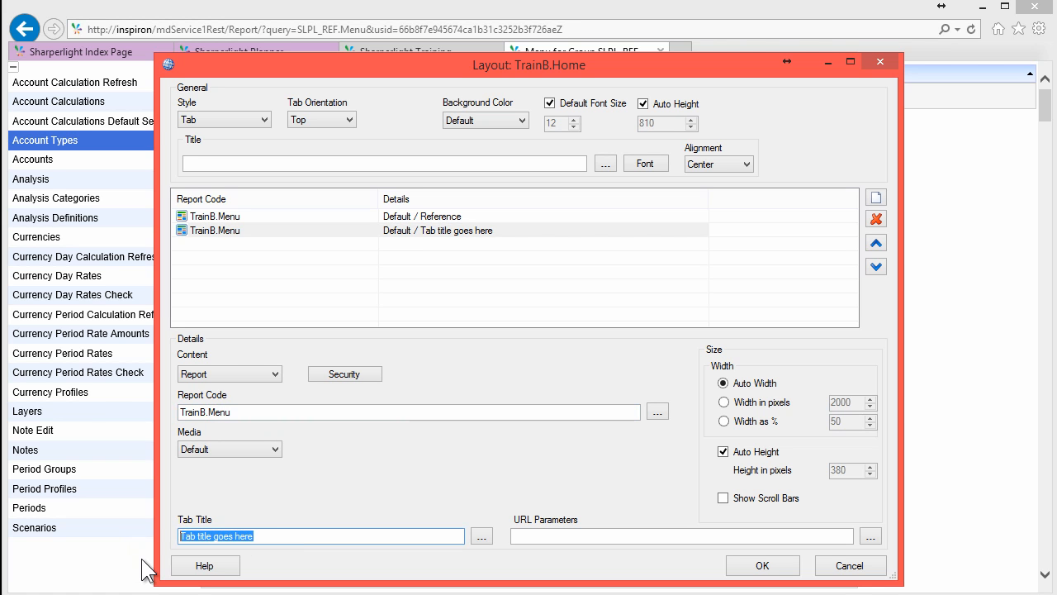
text(Planning)
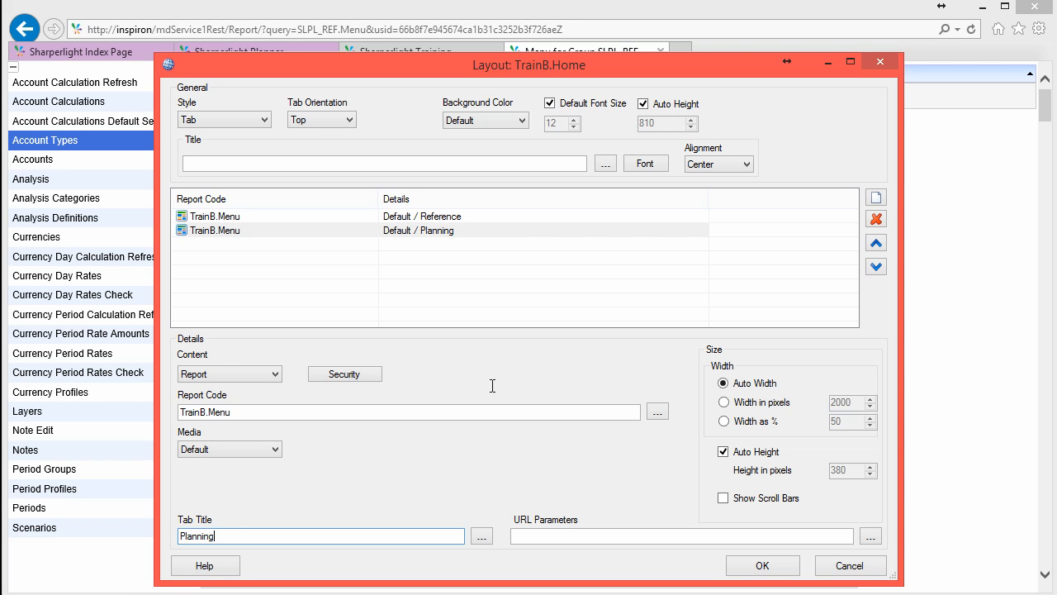
Add a third layout entry with tab title Security and report code TrainB.Menu, and check all three entries.
click(877, 198)
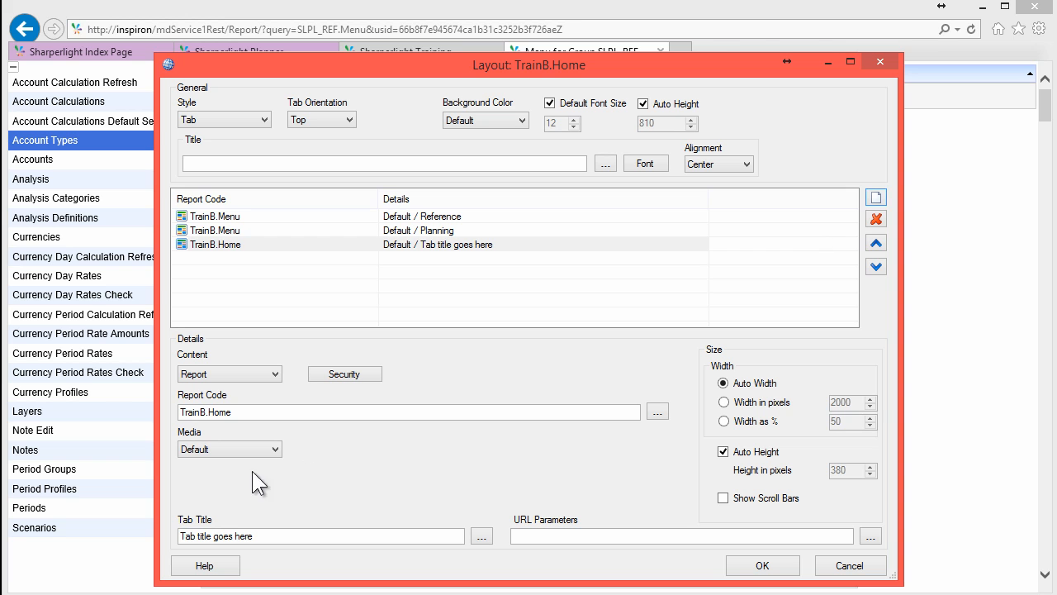
drag(263, 536, 139, 519)
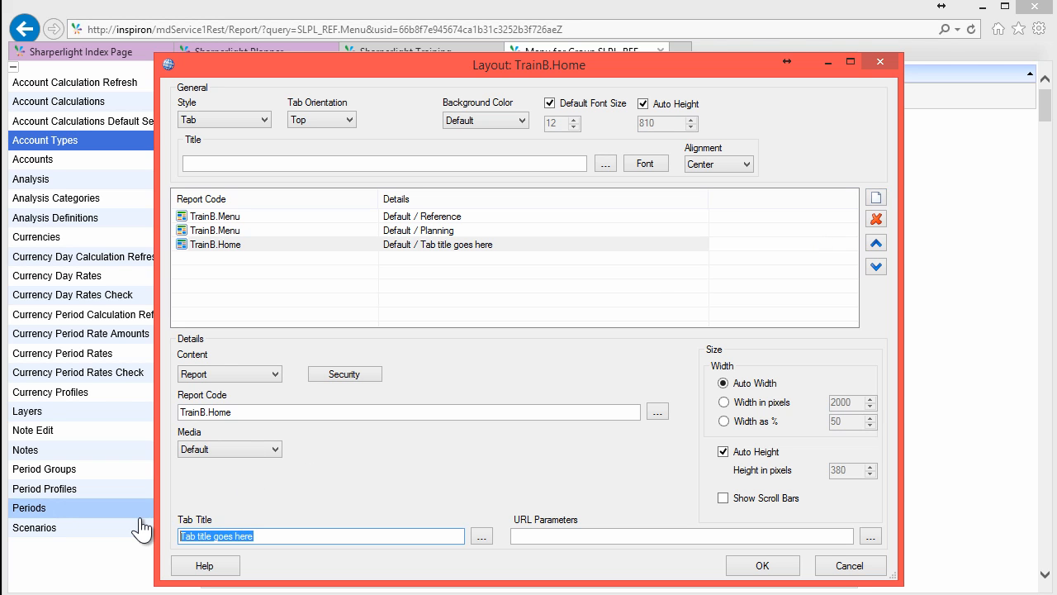
text(Secur)
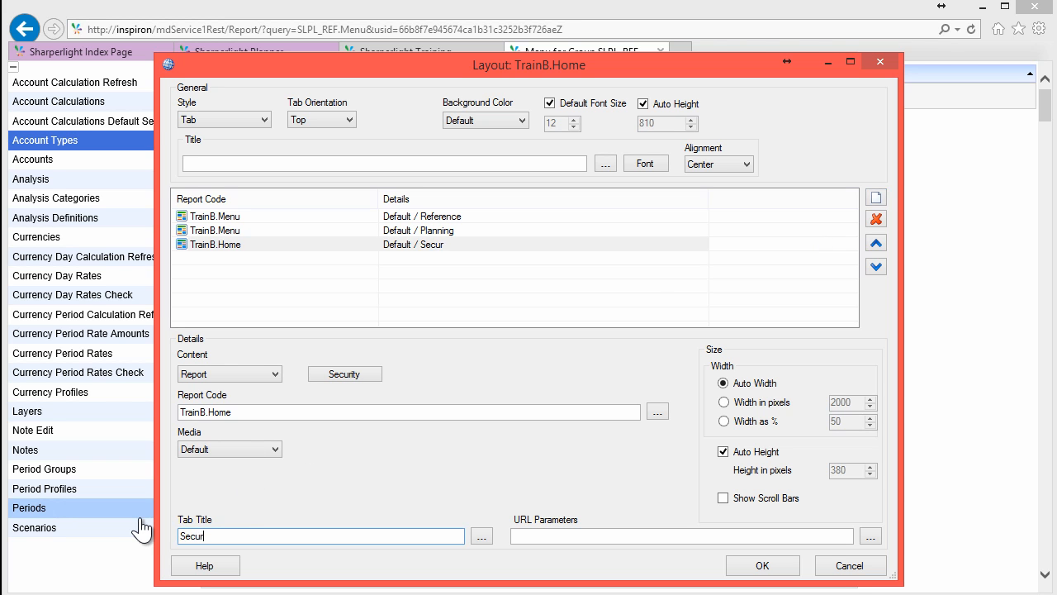
text(ity)
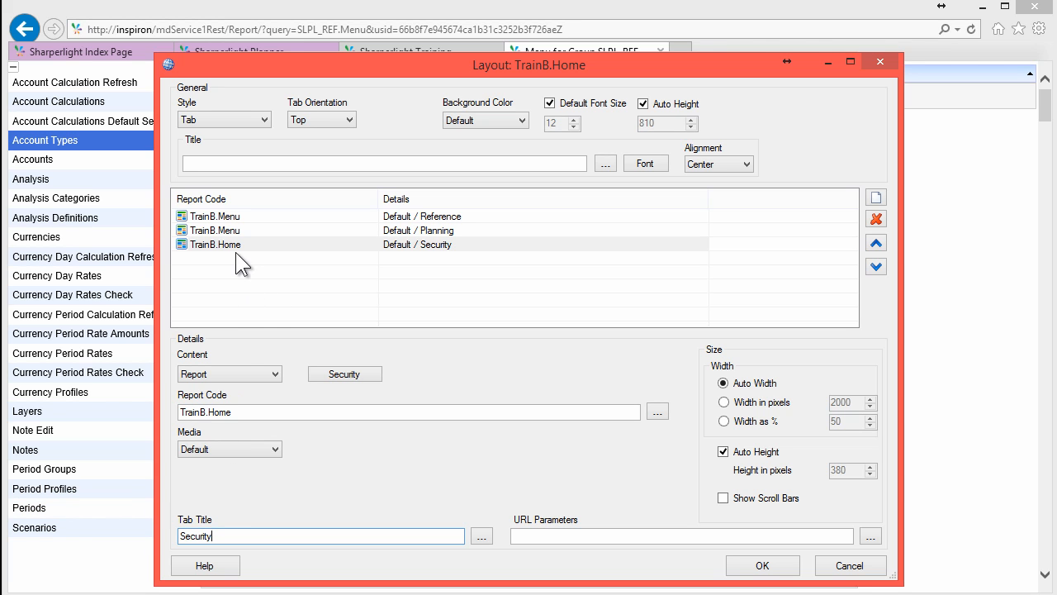
double_click(220, 412)
text(Menu)
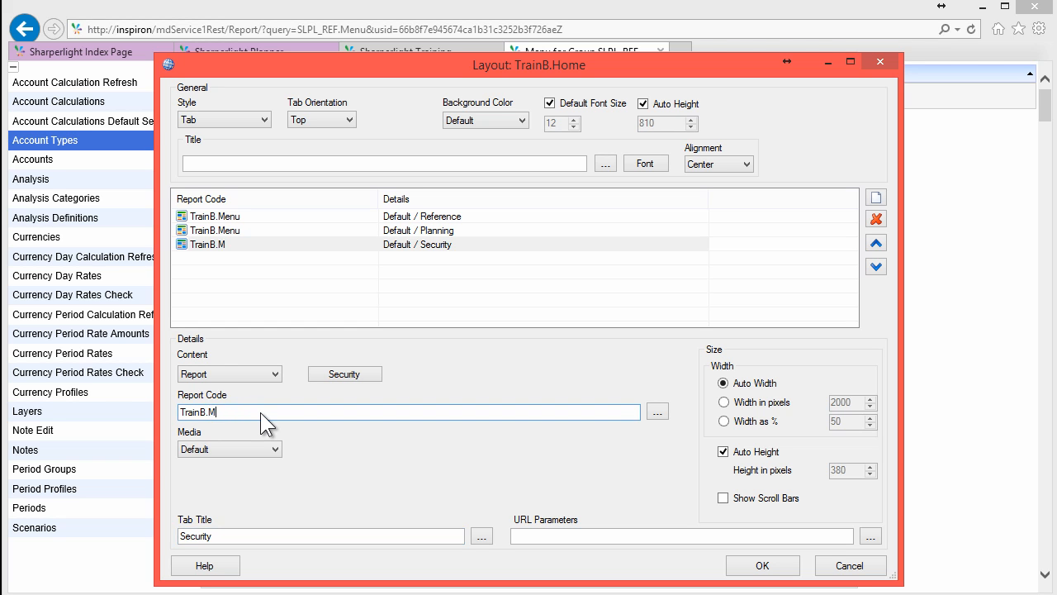
click(235, 218)
click(231, 230)
click(232, 242)
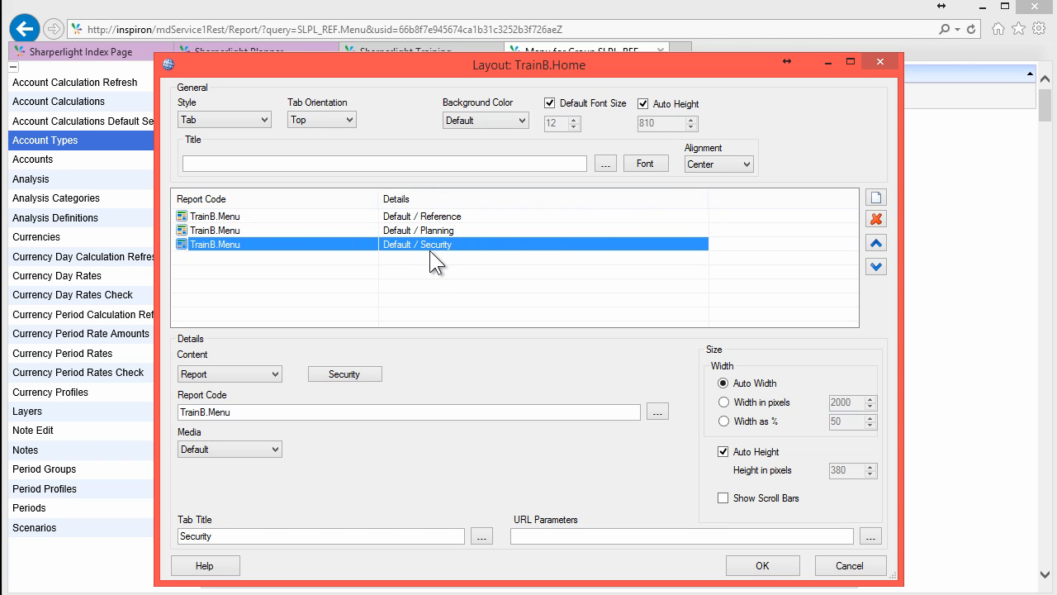
Turn off the default font size for the tabs, accept the layout and apply the changes to the Home query.
click(565, 101)
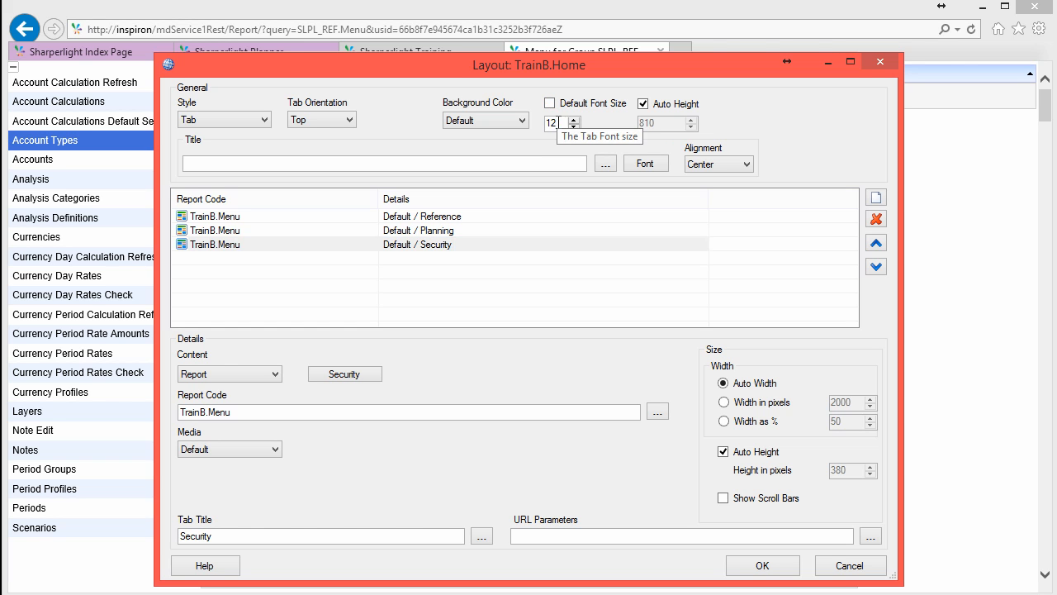
click(758, 567)
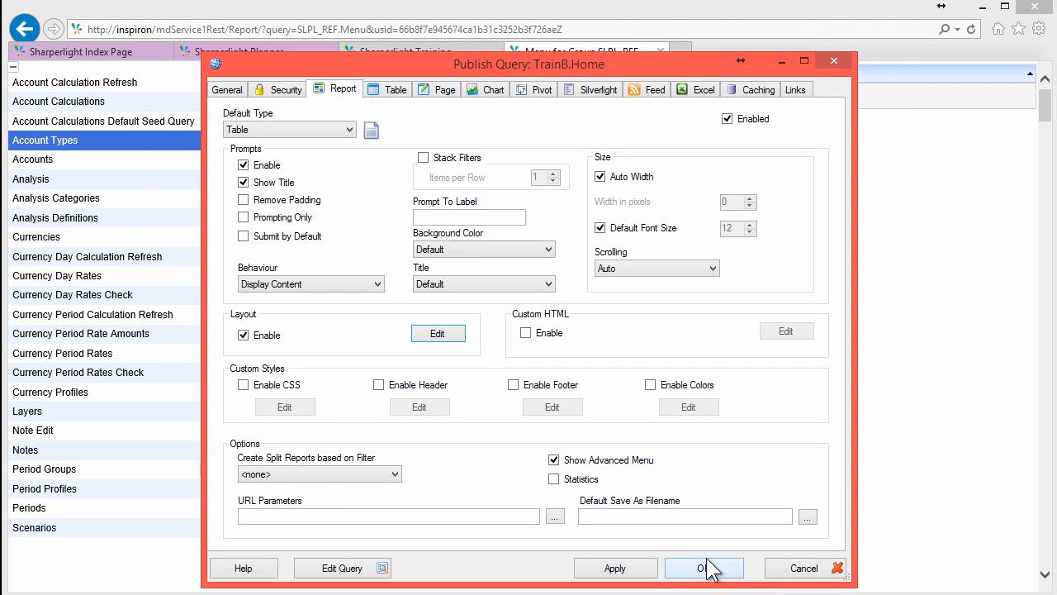
click(615, 568)
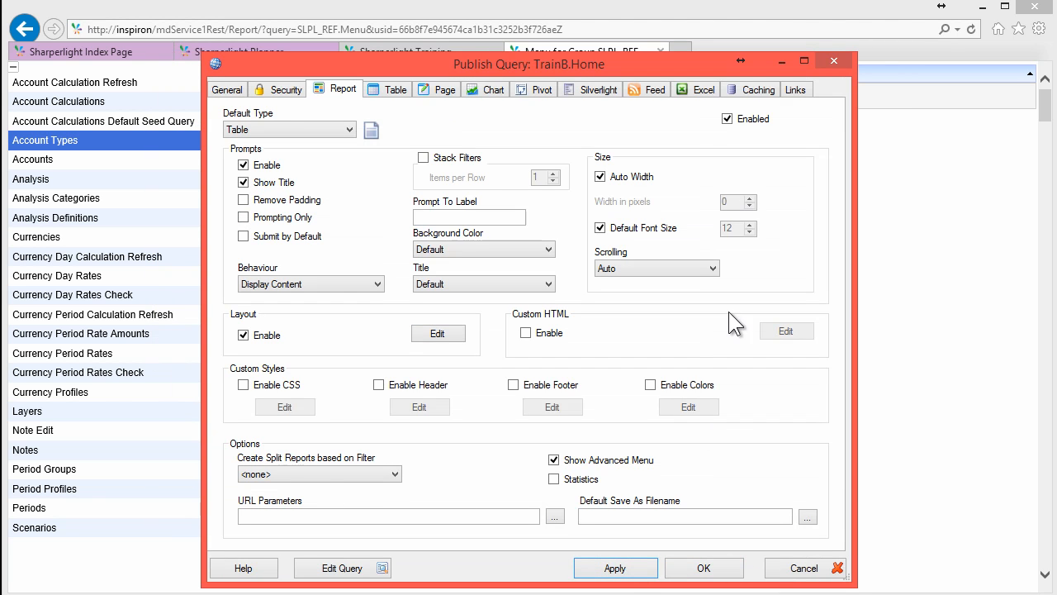
Copy the Report link of TrainB.Home and open it in a new browser tab.
click(794, 91)
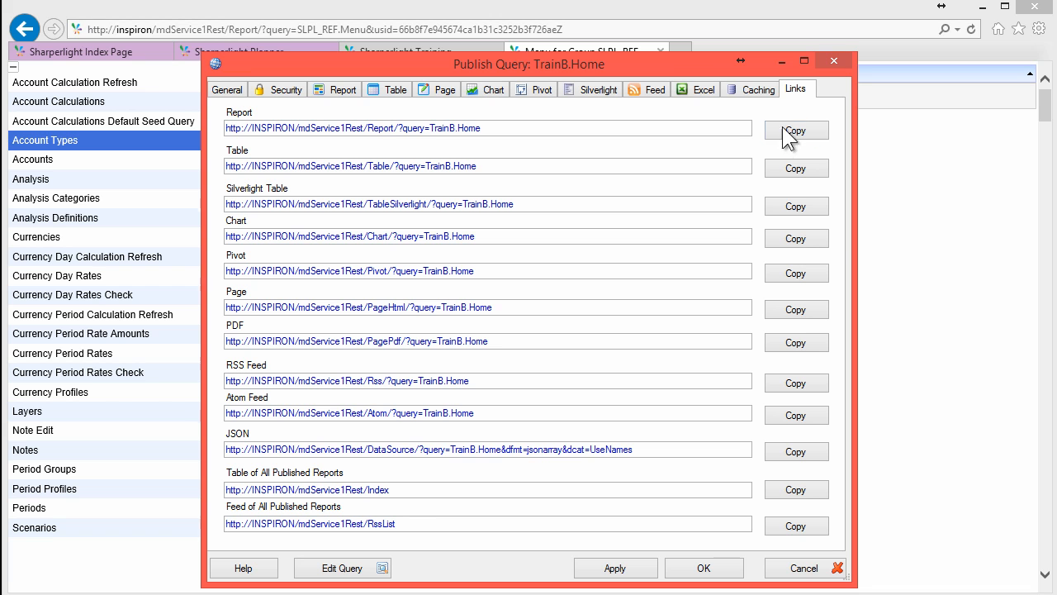
click(792, 131)
click(941, 160)
click(678, 52)
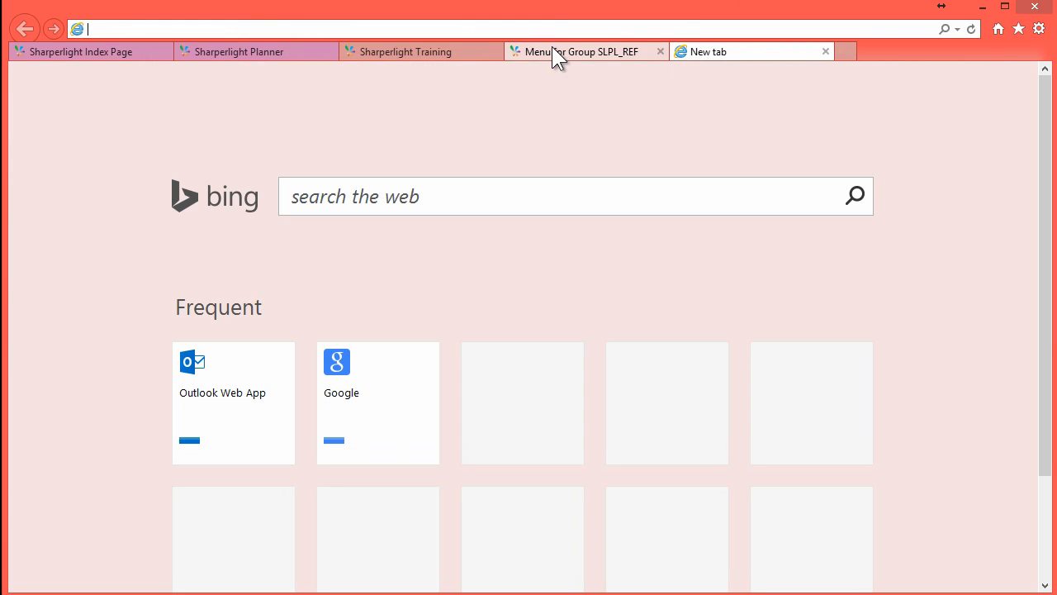
key(ctrl+v)
key(Return)
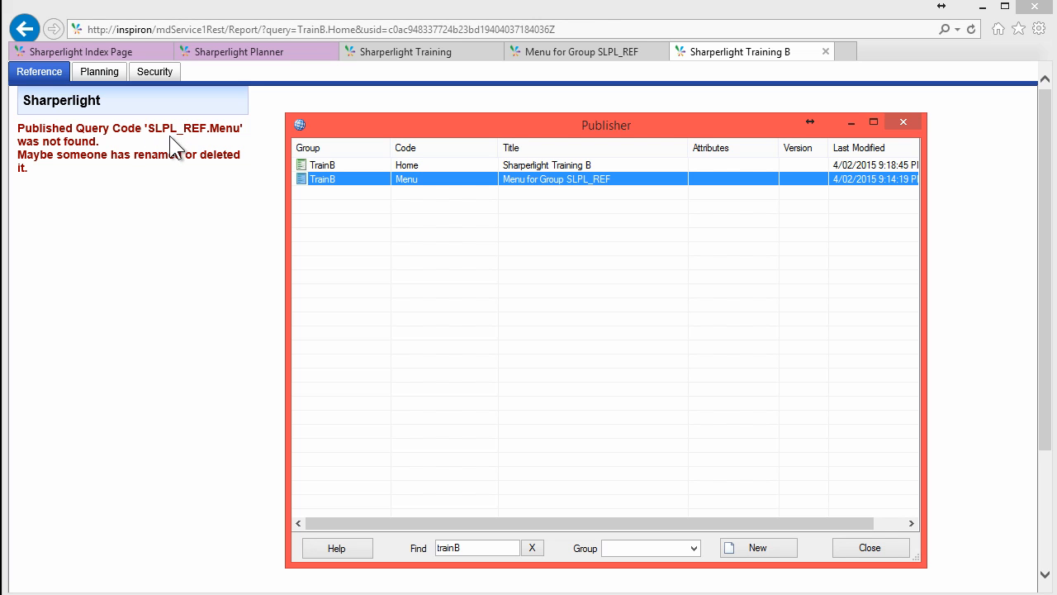
In the TrainB.Menu query's report layout, change the SLPL_REF.Menu entry's report code to TrainB.Menu and save the query.
double_click(414, 180)
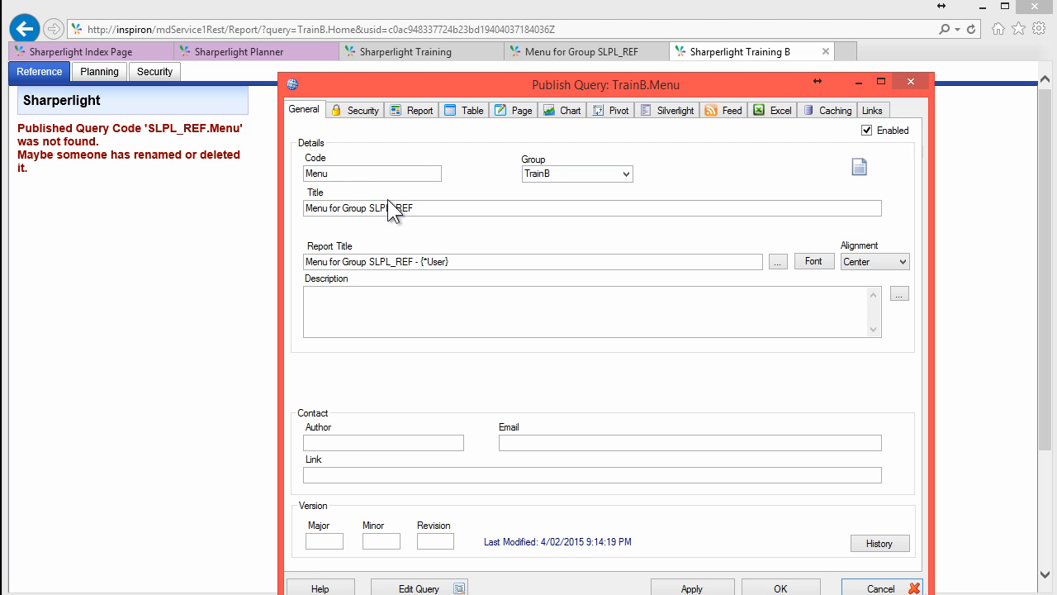
click(419, 111)
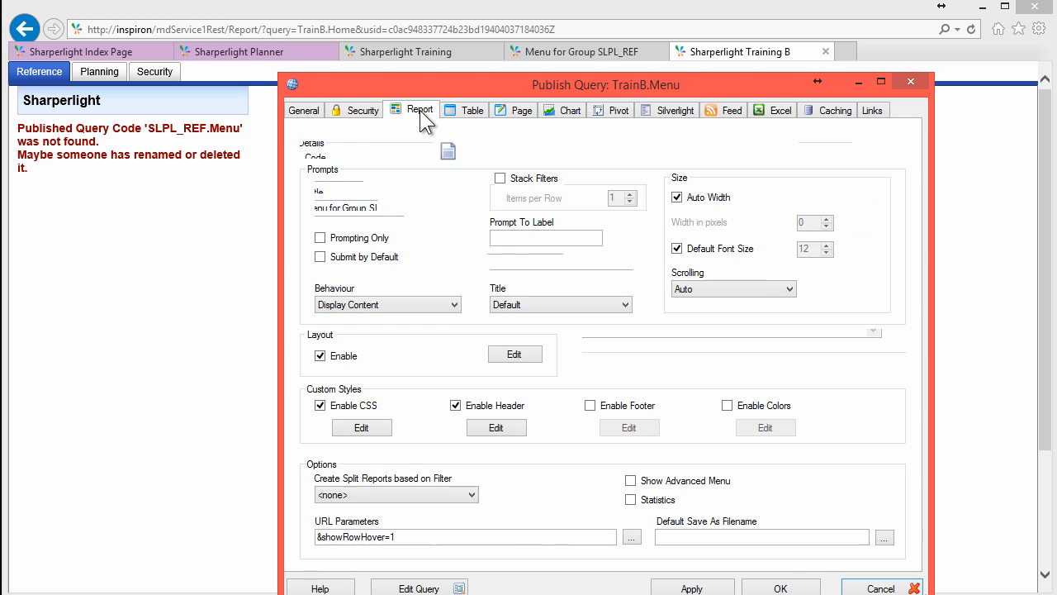
click(514, 354)
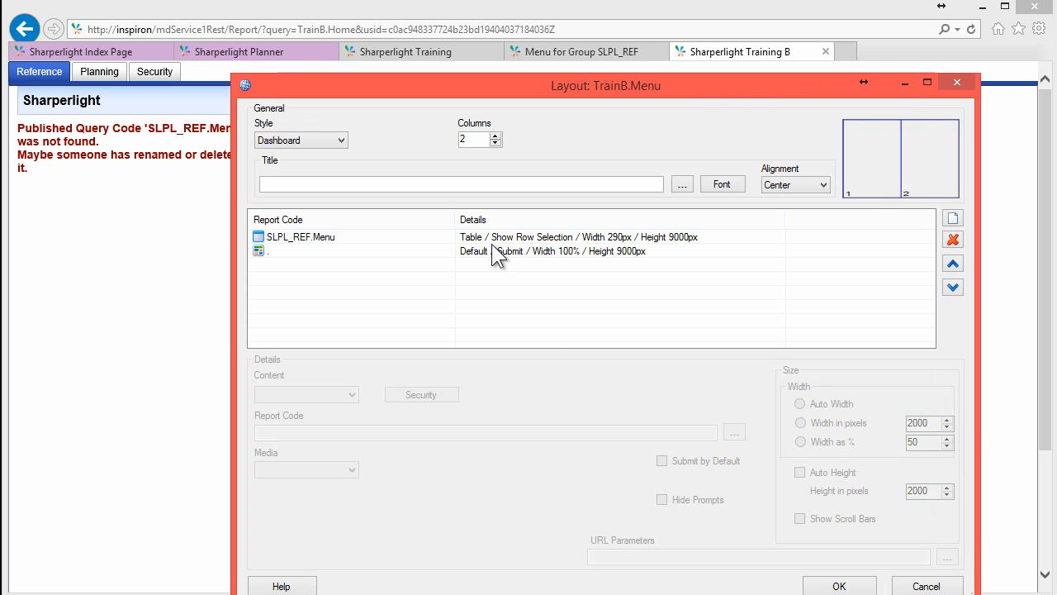
click(392, 237)
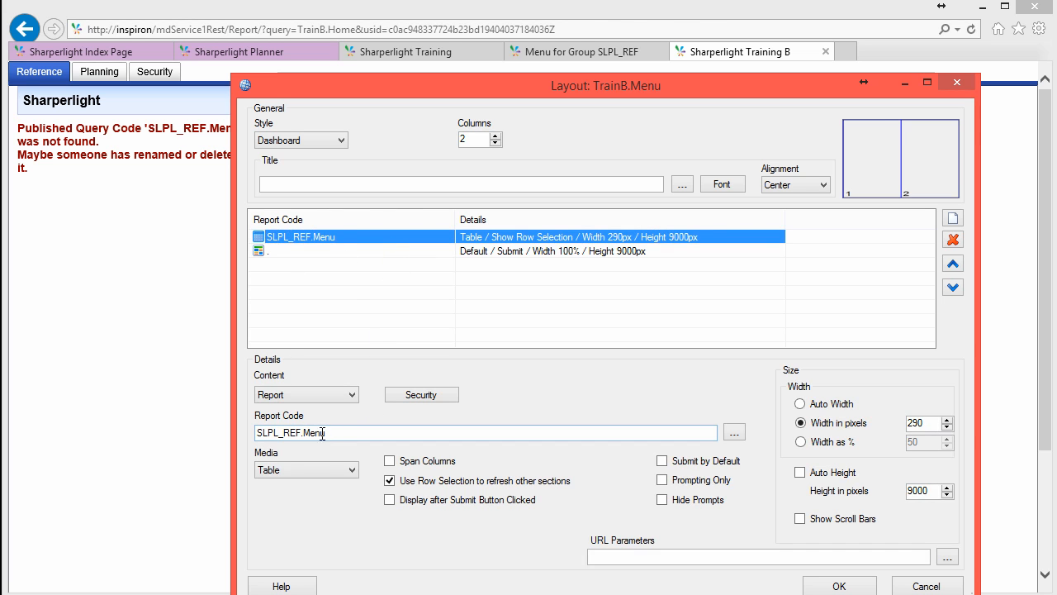
drag(302, 437, 170, 417)
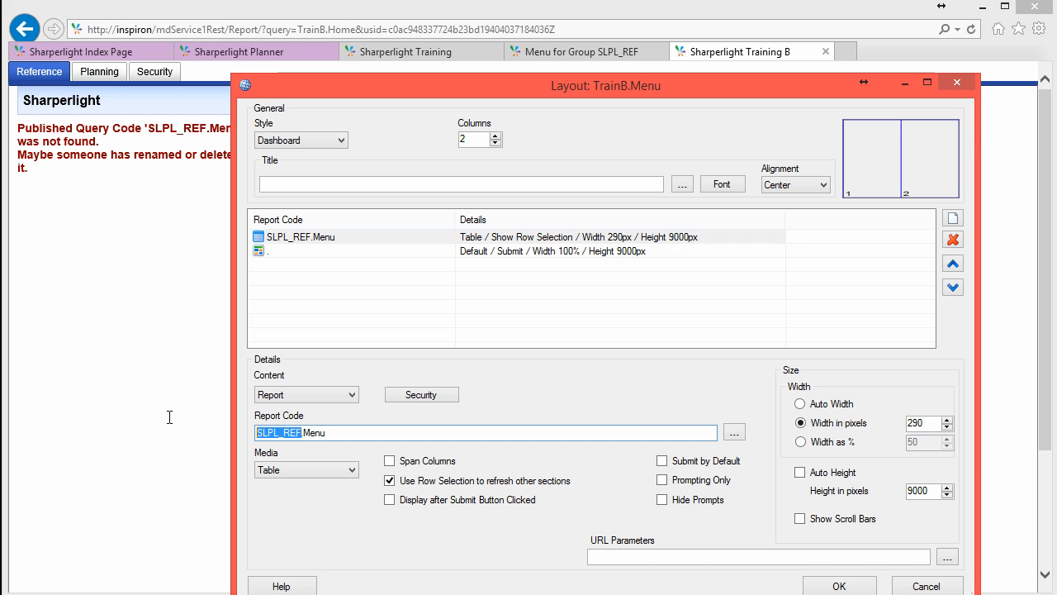
text(Train)
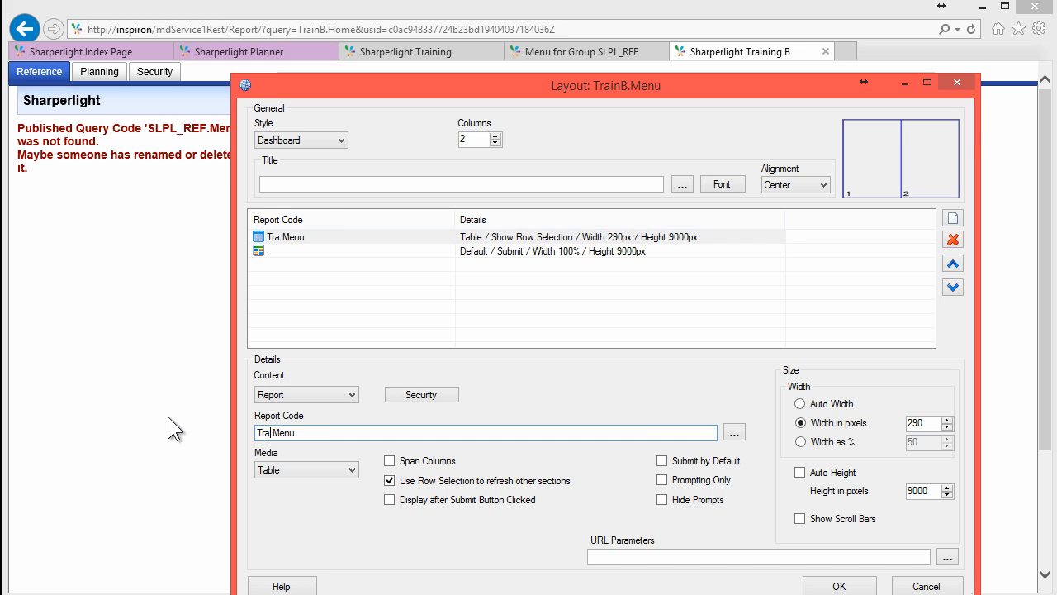
text(B)
click(839, 585)
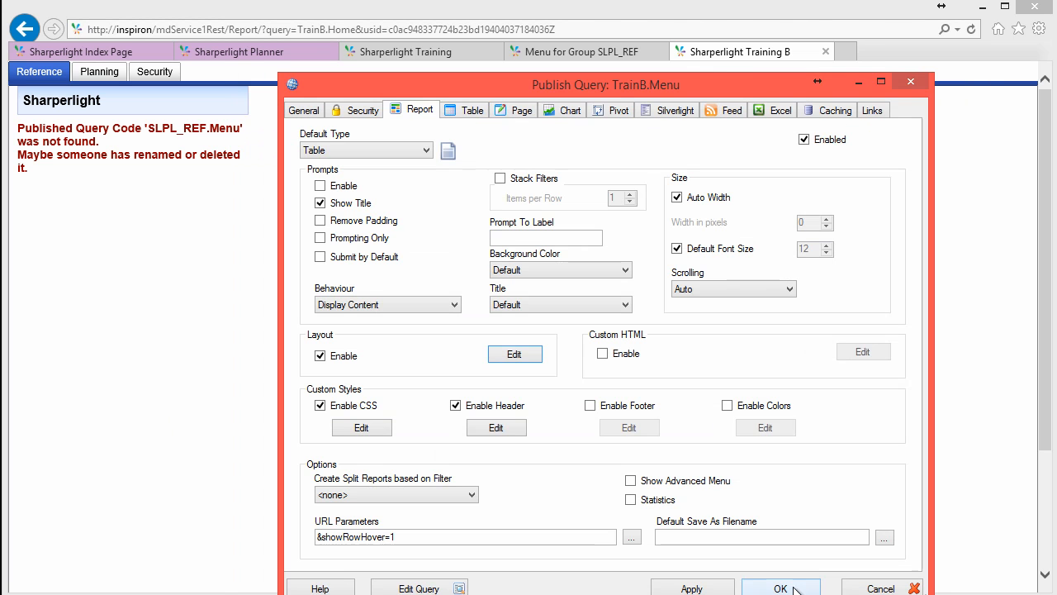
click(778, 588)
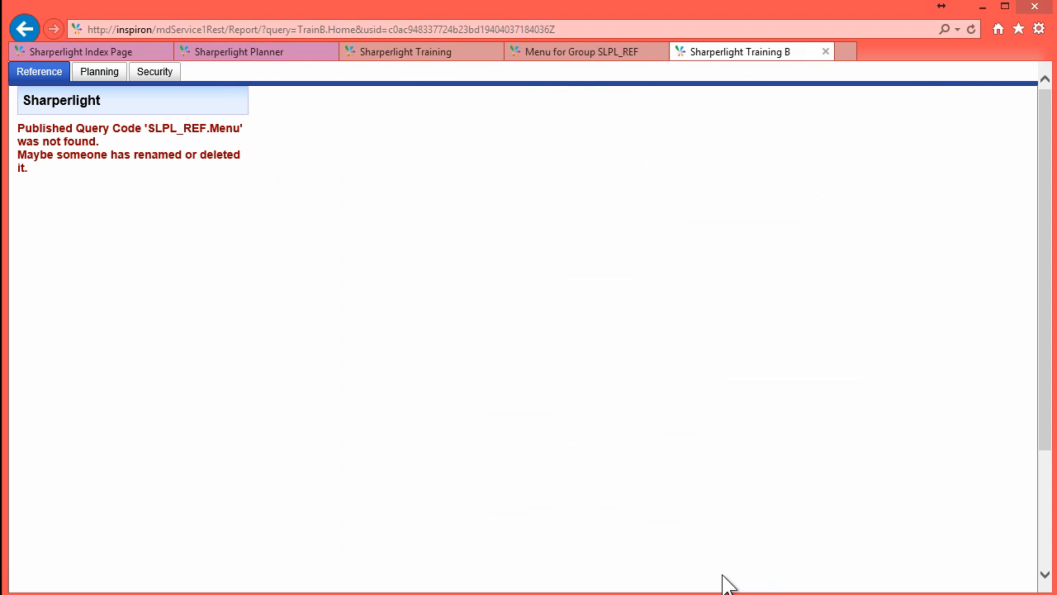
click(147, 224)
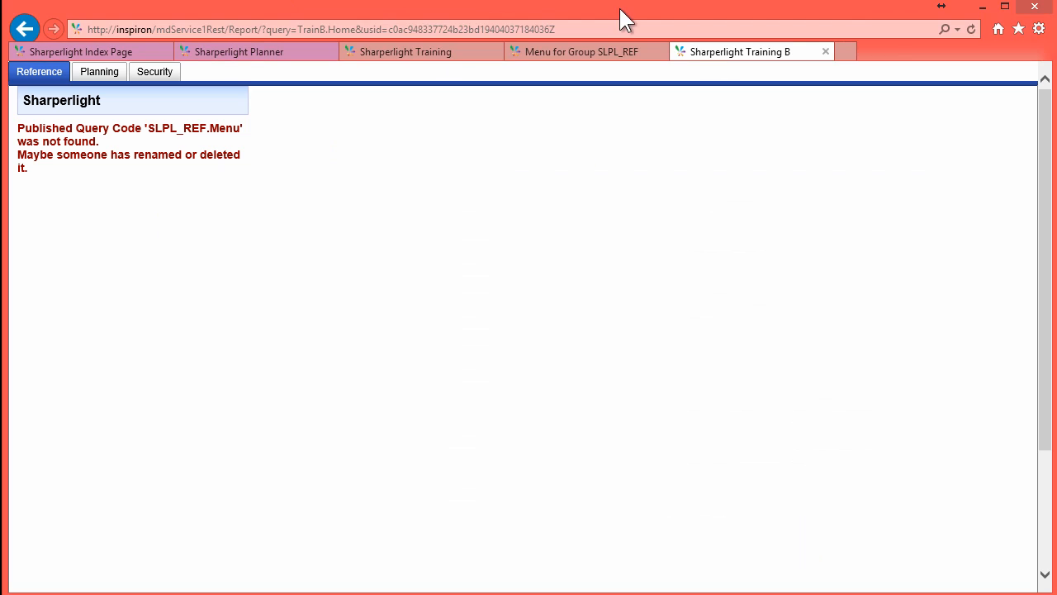
Reload the TrainB.Home report page and check the content of its Reference, Planning and Security tabs.
click(975, 28)
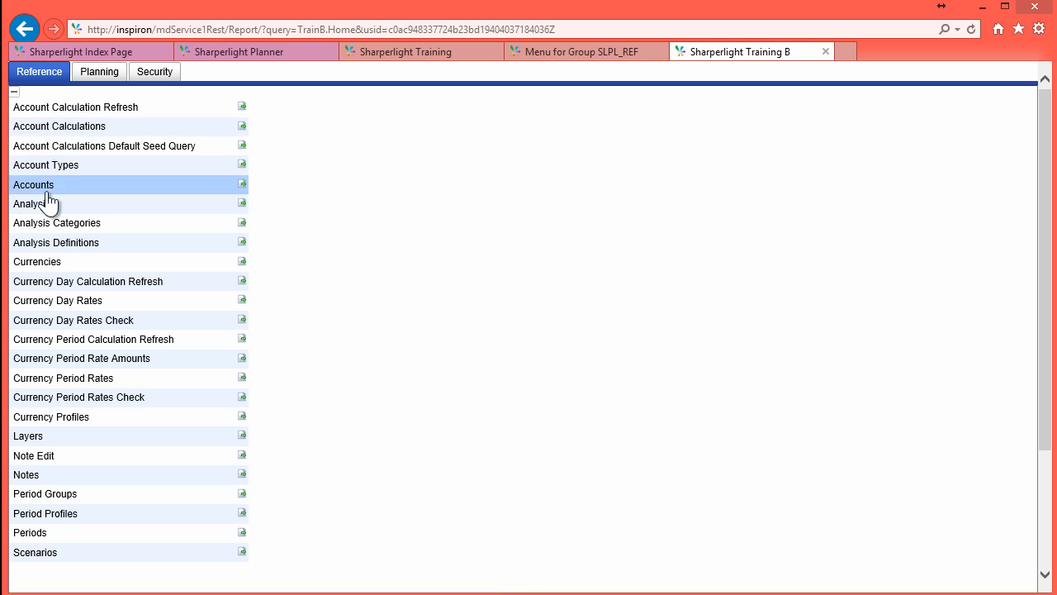
click(95, 74)
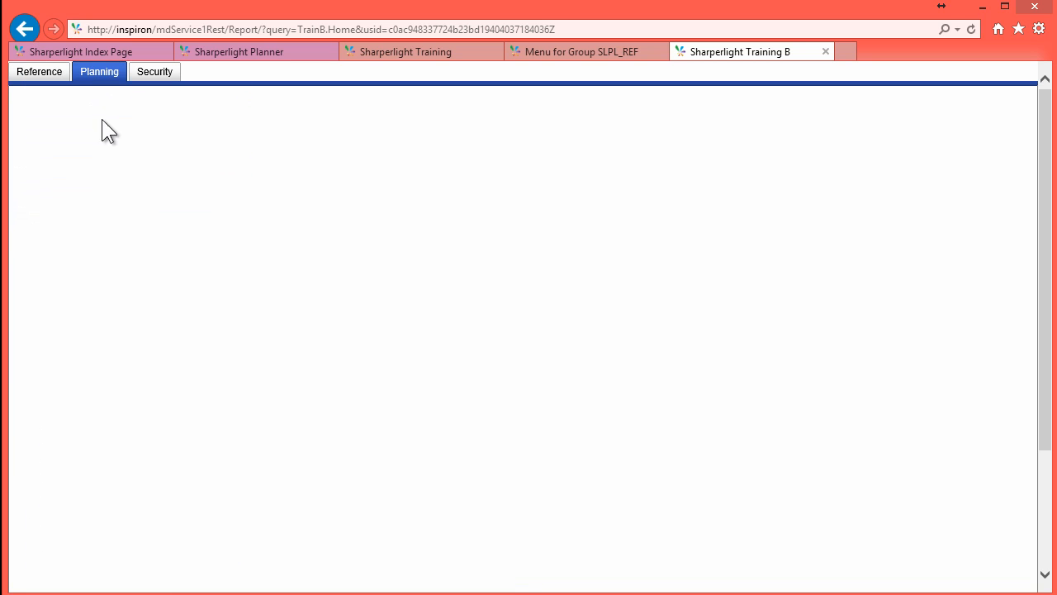
click(153, 73)
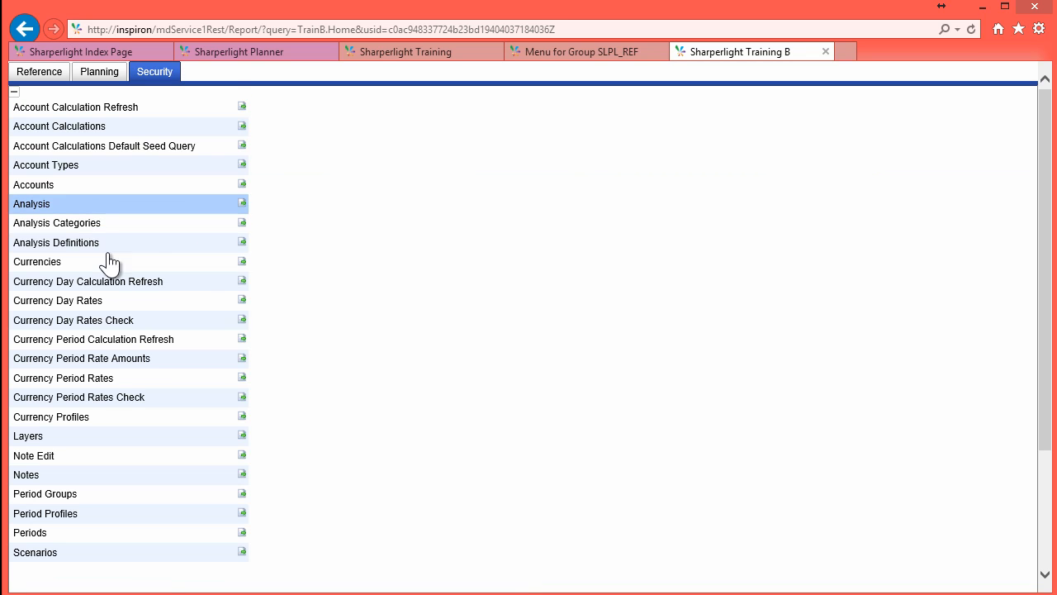
click(43, 83)
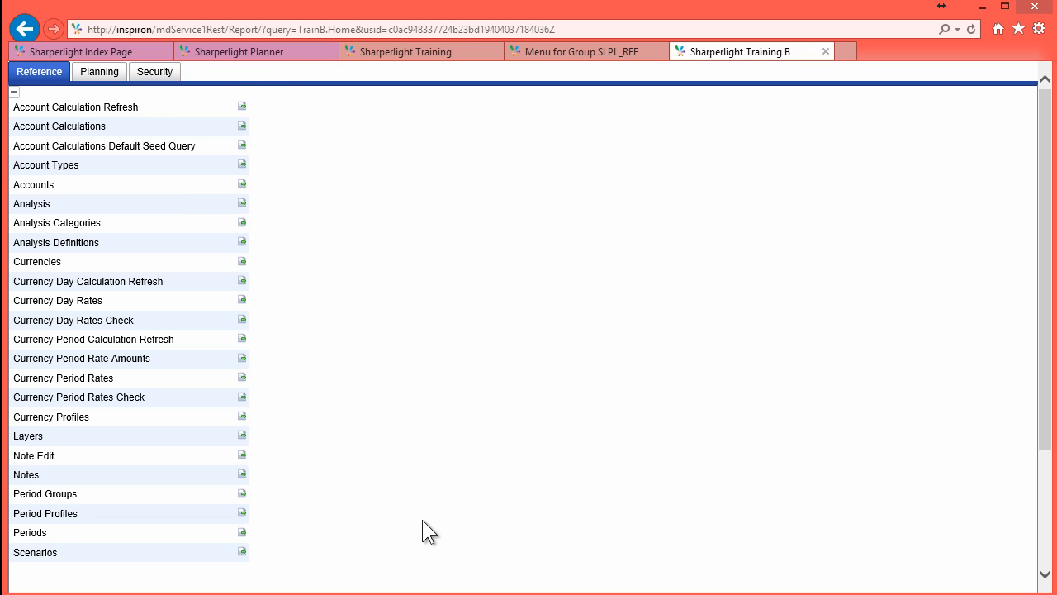
Switch to the TrainB.Menu publish dialog, open its query for editing and select the Group filter's value.
key(alt+Tab)
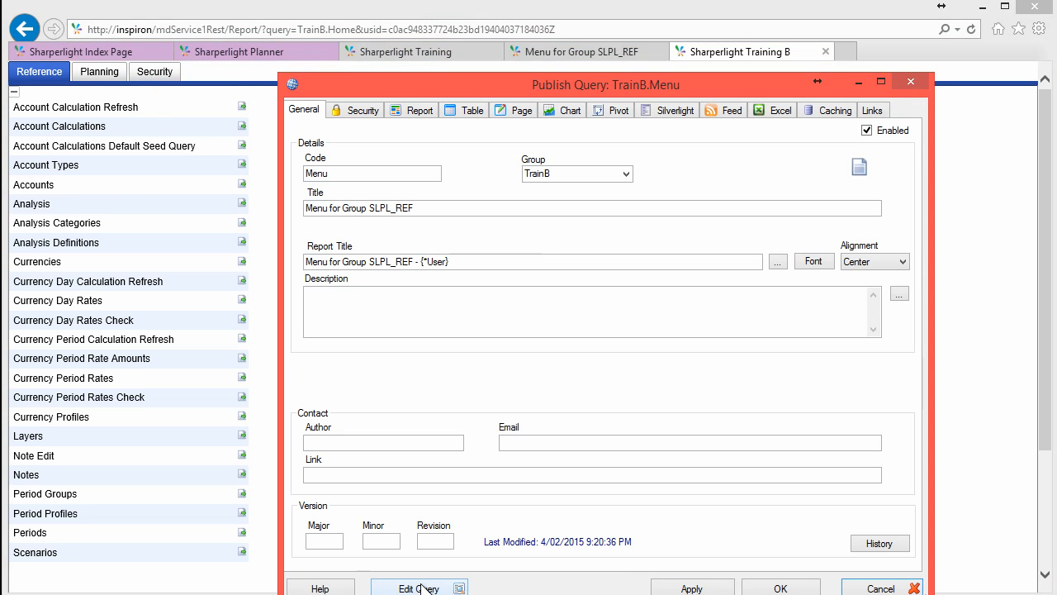
click(425, 588)
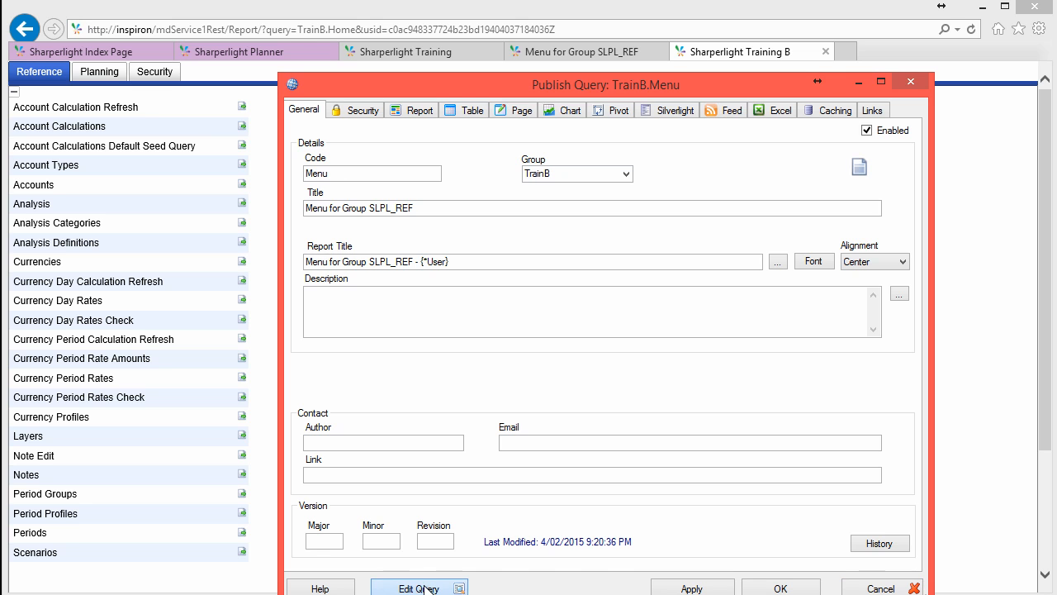
drag(503, 90, 500, 68)
click(508, 208)
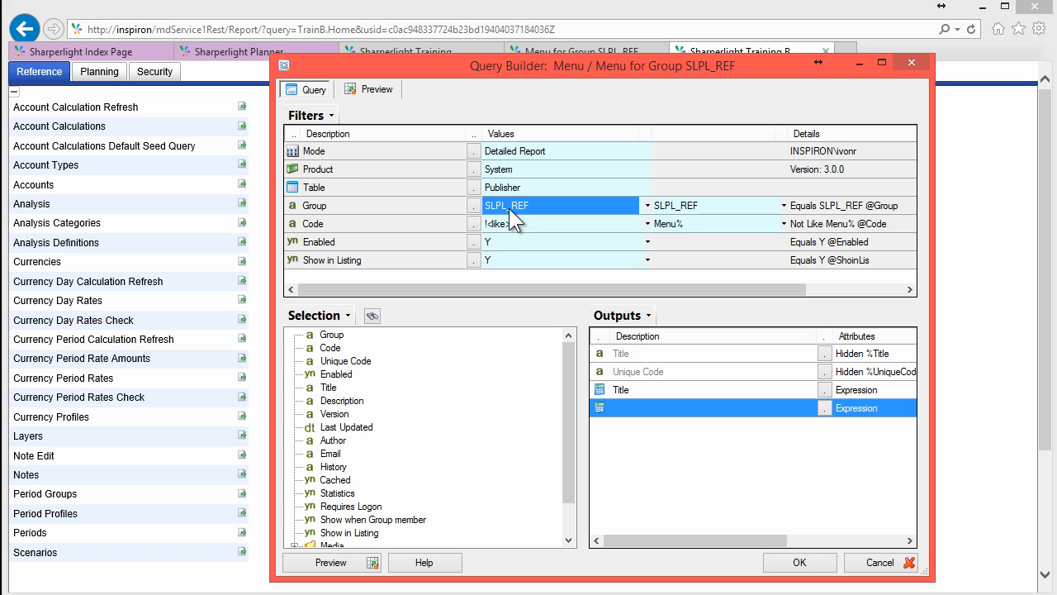
click(514, 209)
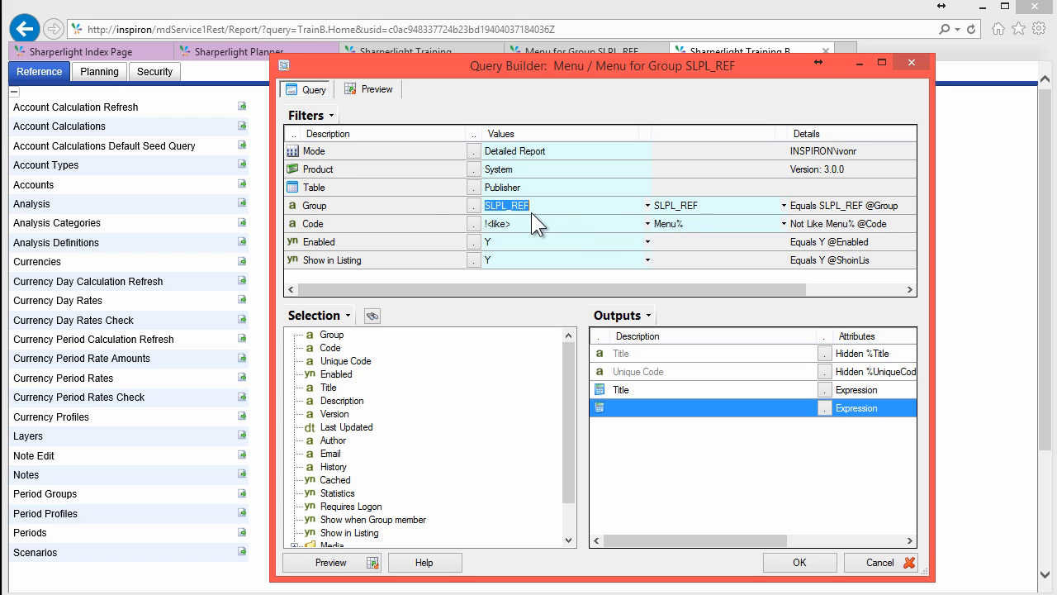
Examine the Group filter's name and its two values without changing them.
click(415, 207)
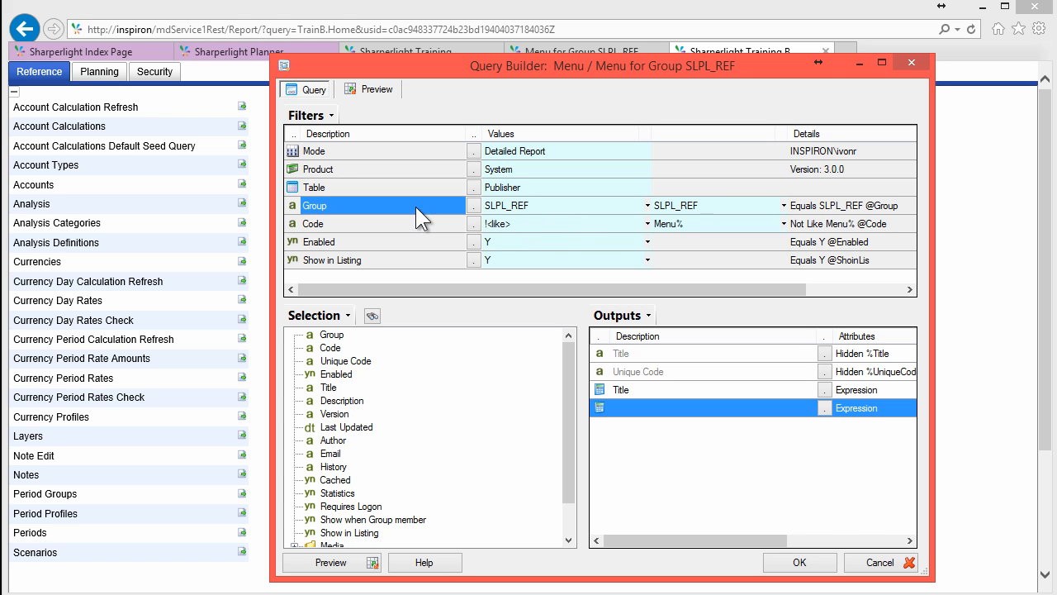
right_click(407, 206)
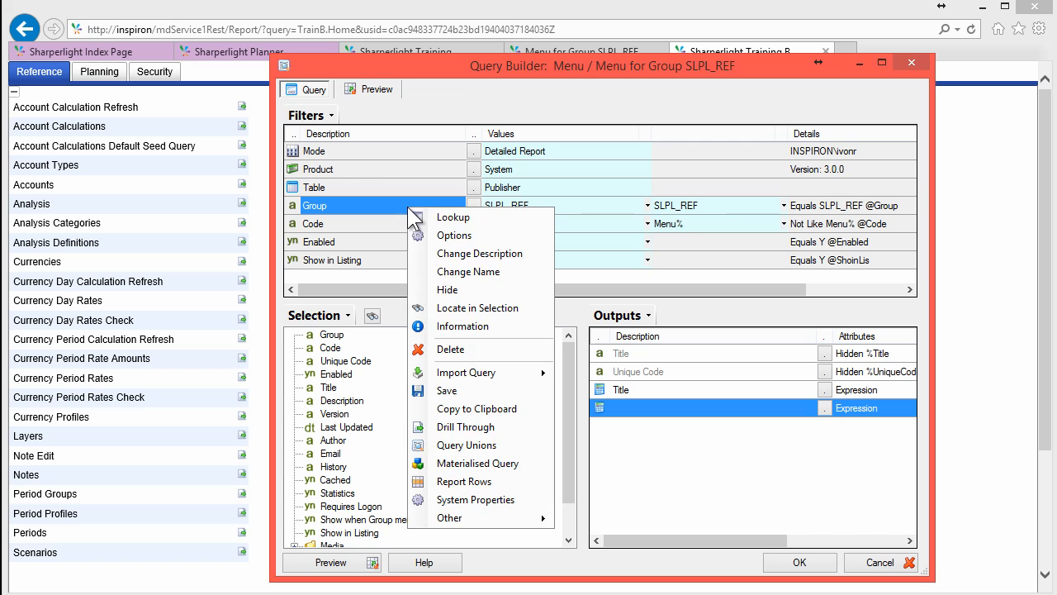
click(467, 272)
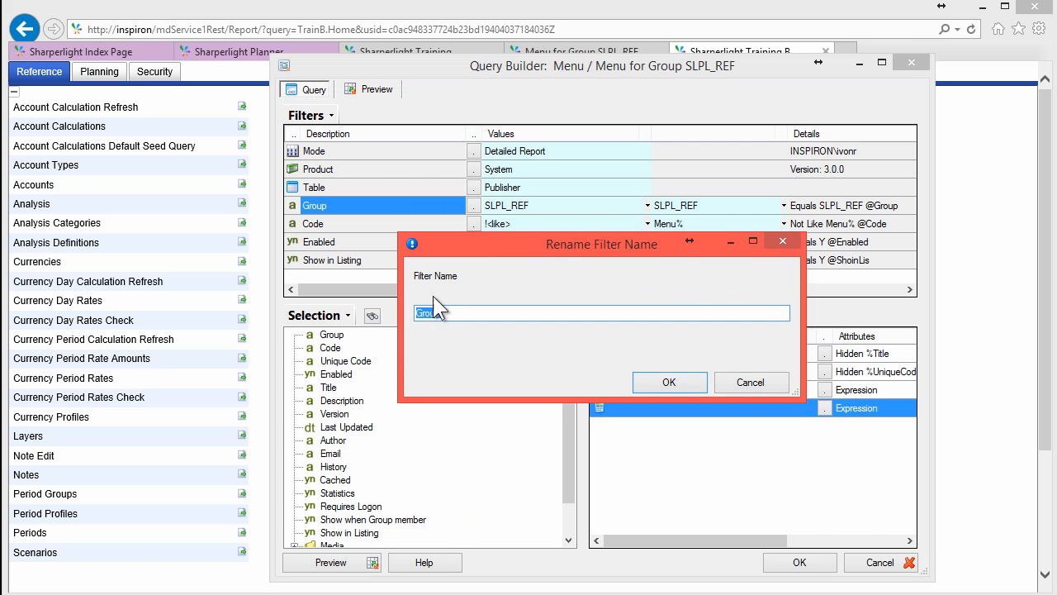
click(752, 386)
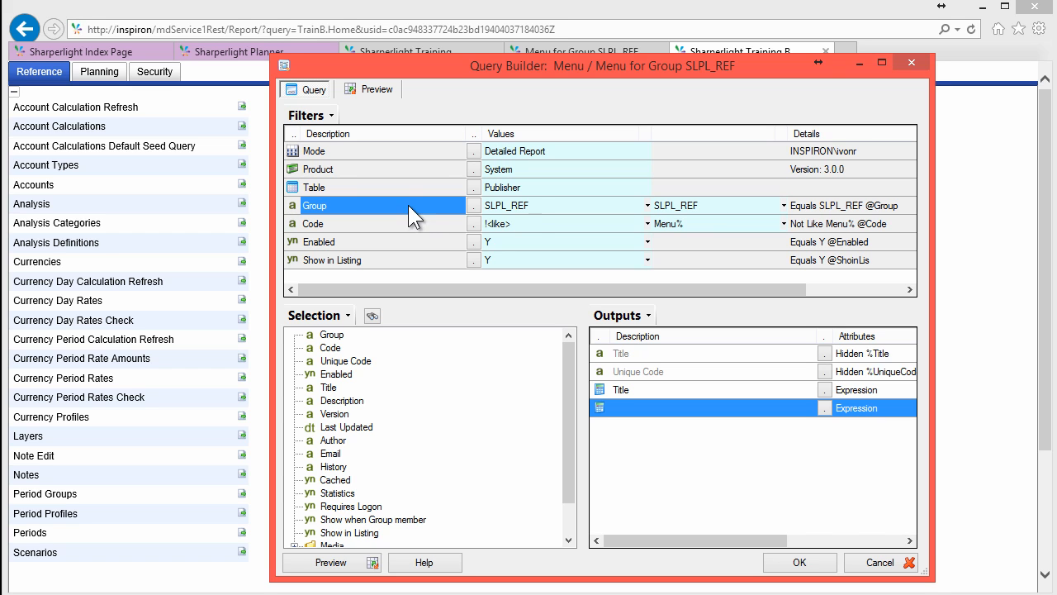
click(518, 206)
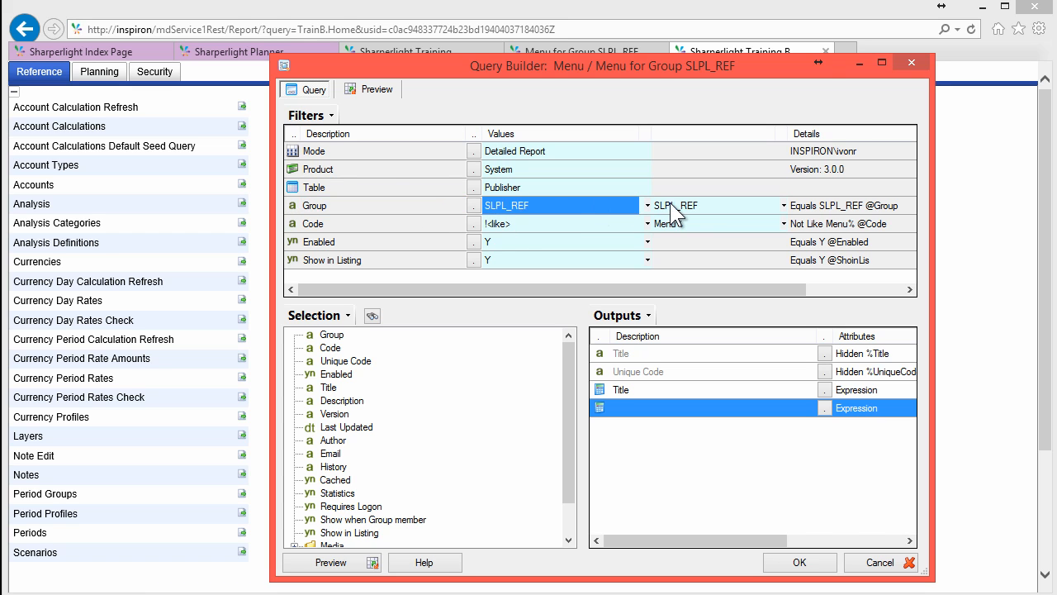
click(669, 206)
click(510, 210)
click(667, 206)
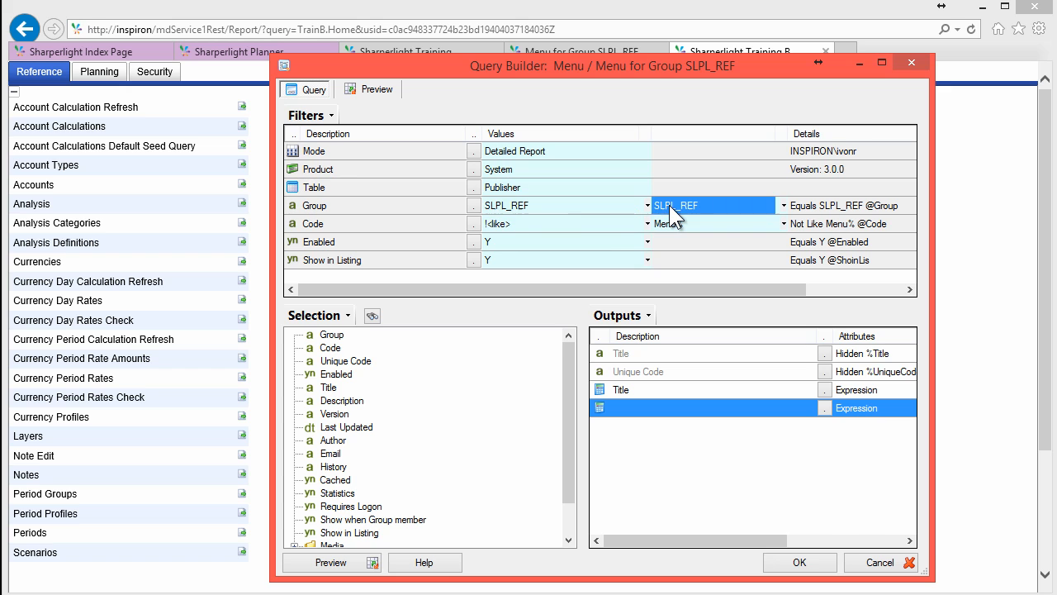
click(517, 210)
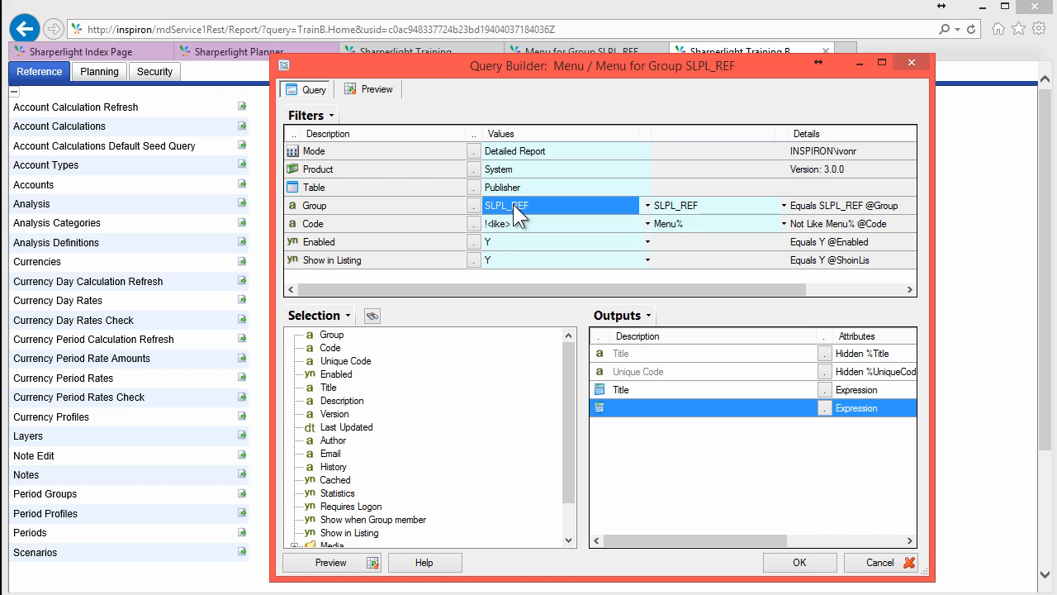
Set the Group filter's behaviour to Single Values Only and accept its attributes.
double_click(388, 204)
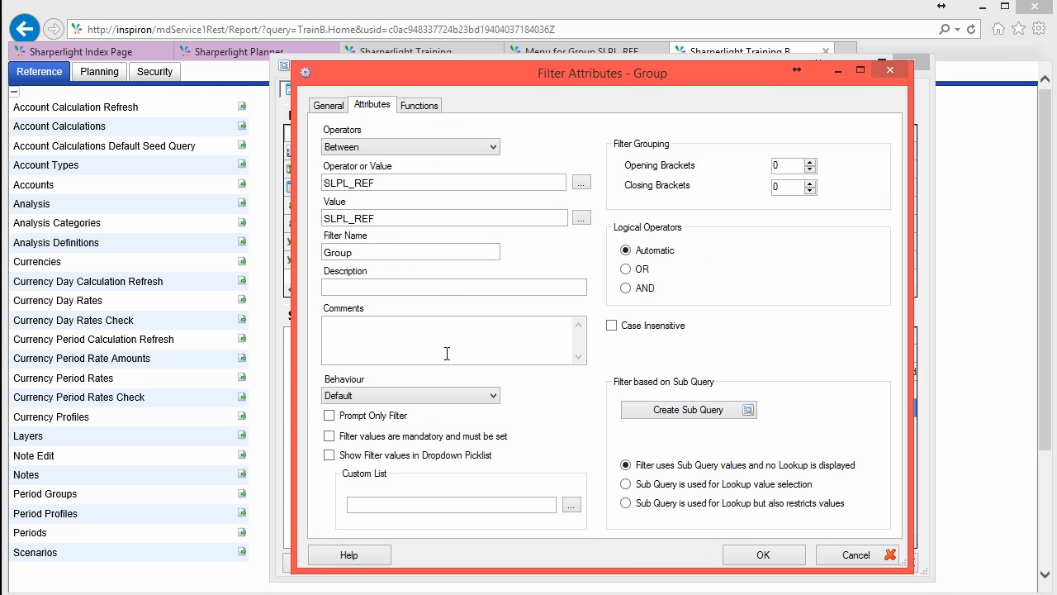
click(447, 394)
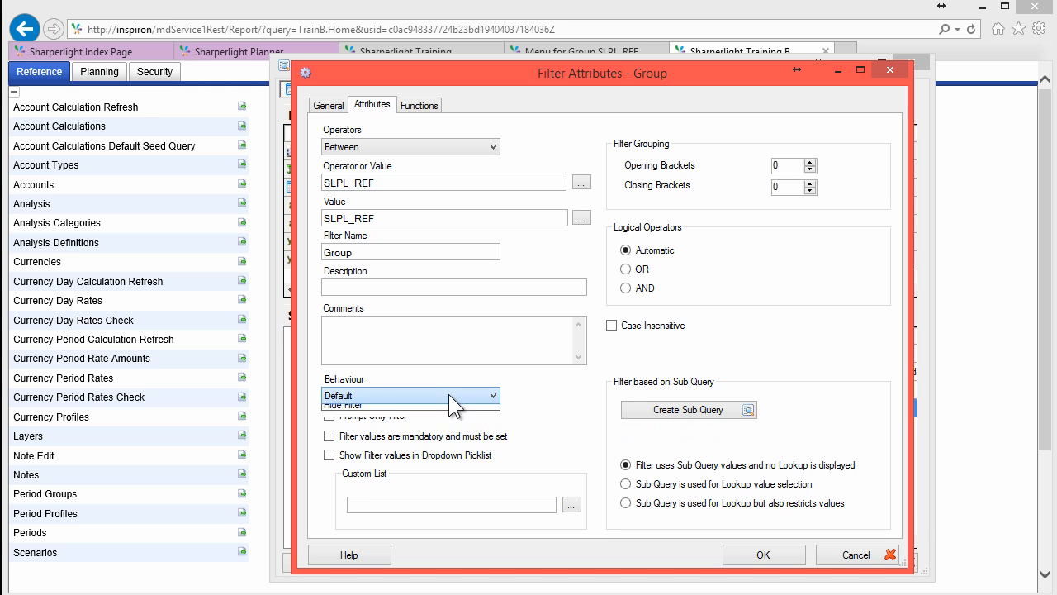
click(425, 420)
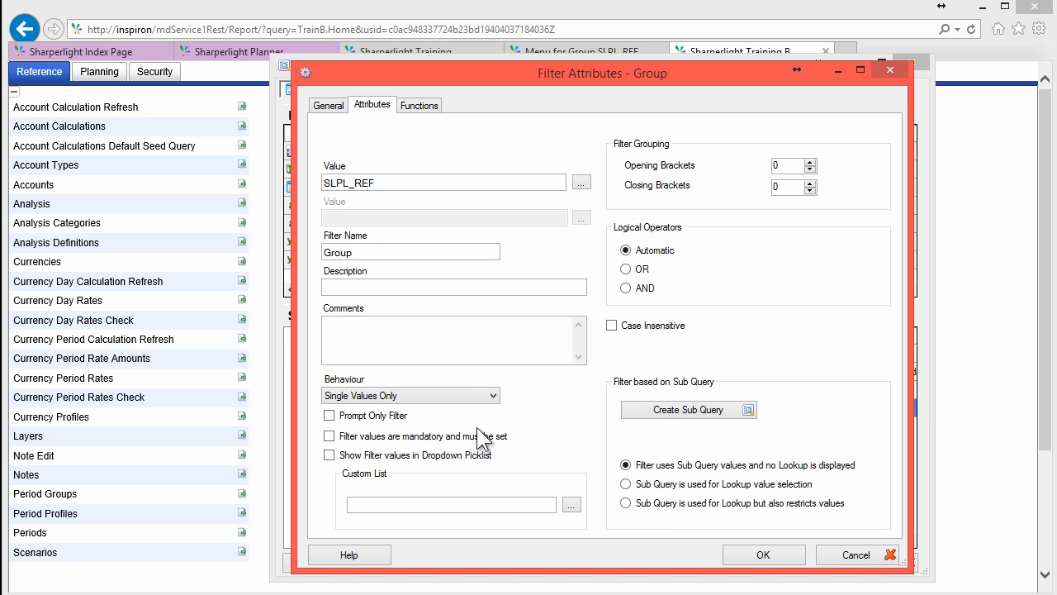
click(762, 558)
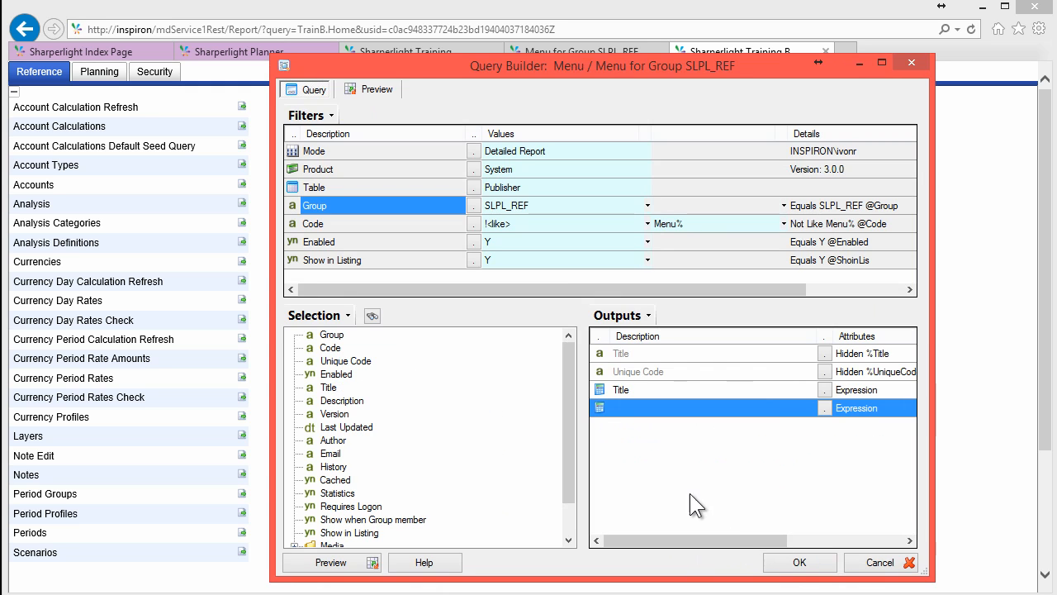
Accept the query changes and save the published TrainB.Menu query.
click(504, 206)
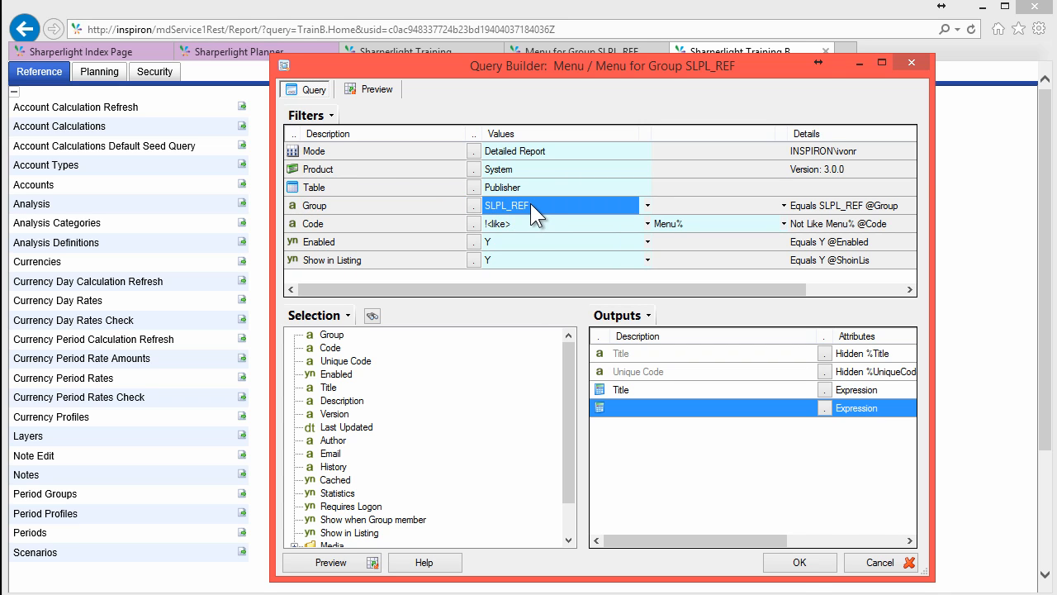
click(545, 242)
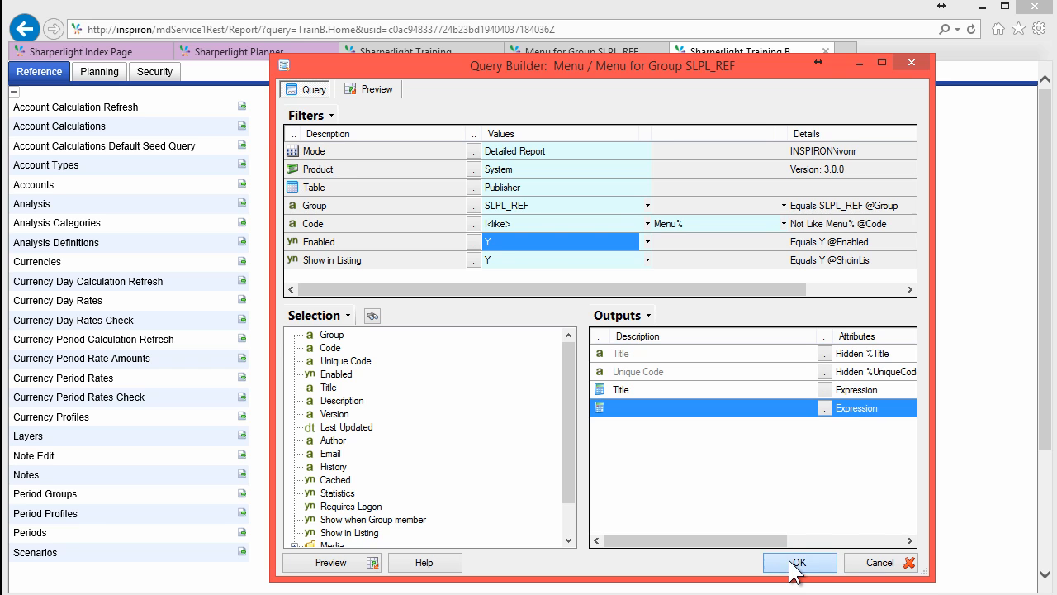
click(795, 564)
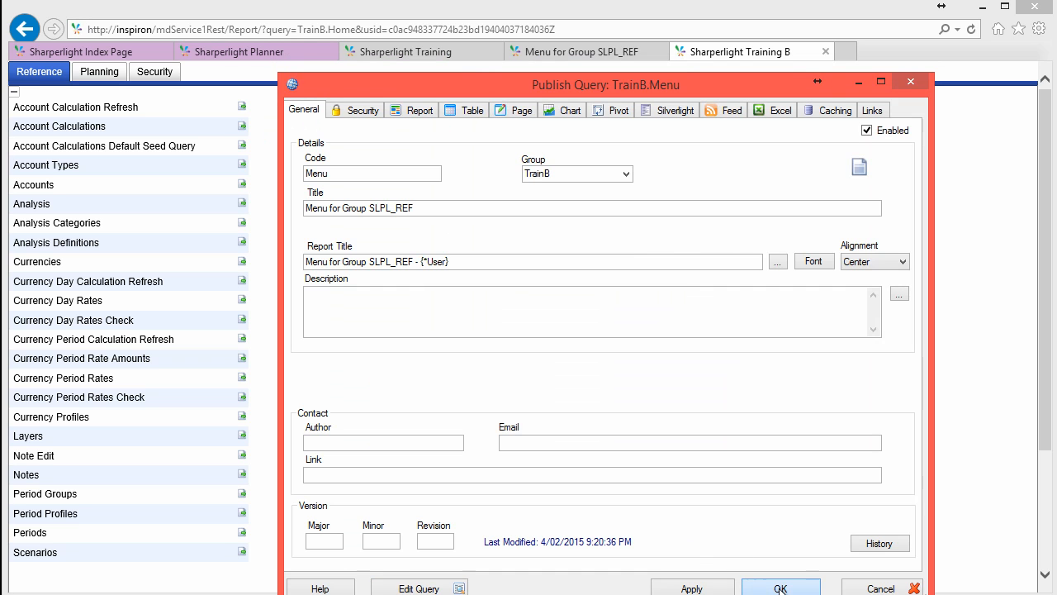
click(780, 588)
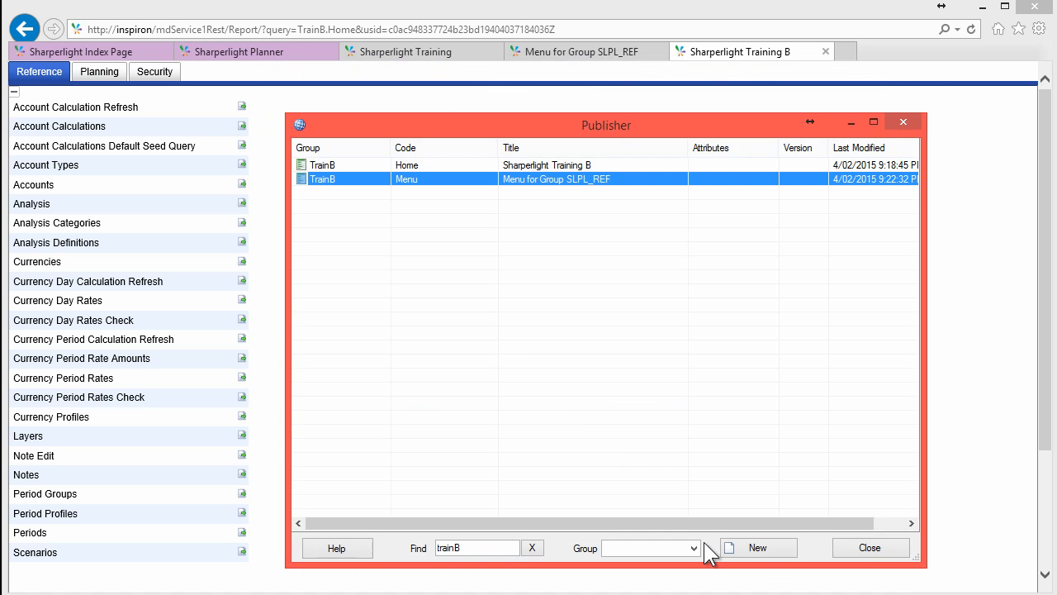
Open the TrainB.Home query's report layout for editing and review its TrainB.Menu entries.
click(456, 165)
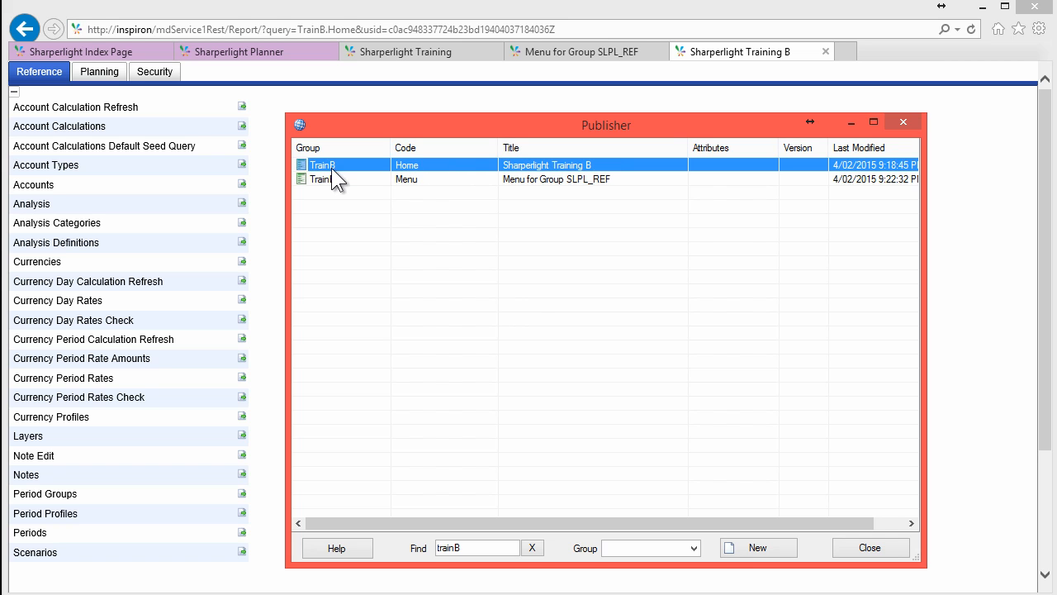
double_click(413, 166)
click(419, 111)
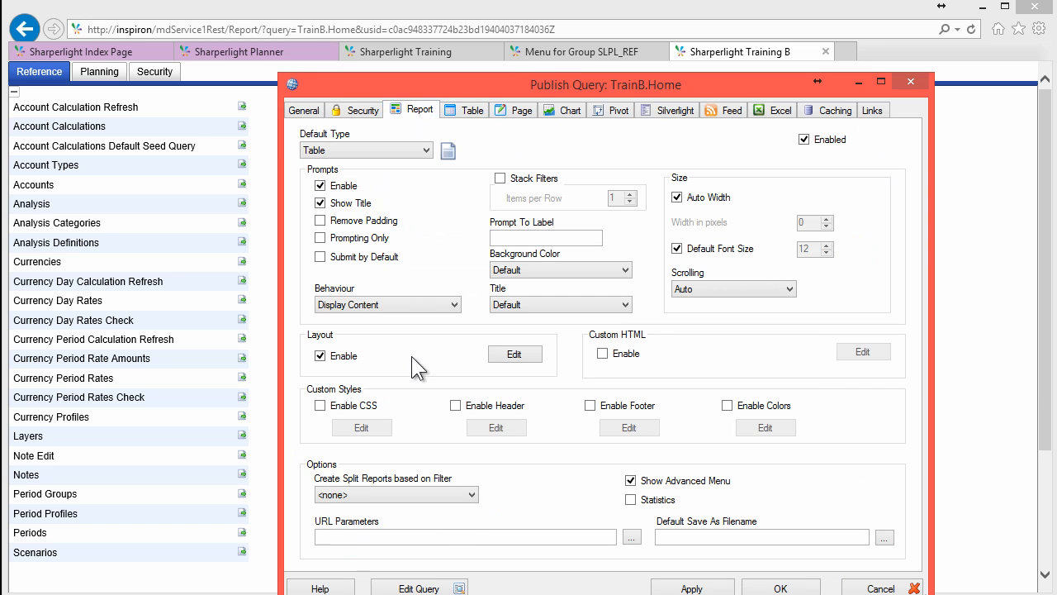
click(524, 356)
click(317, 239)
click(316, 250)
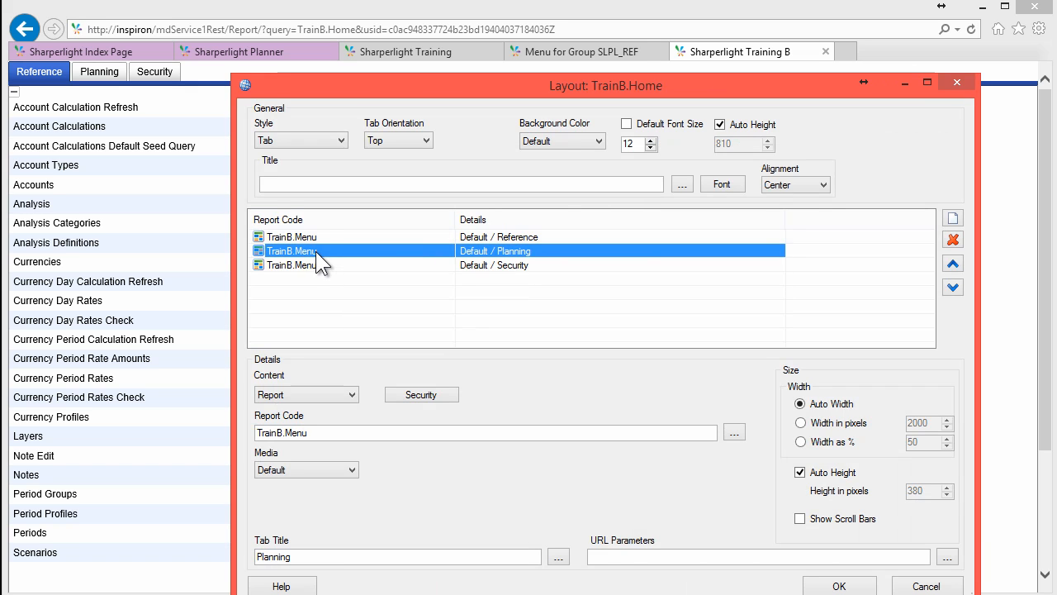
click(311, 265)
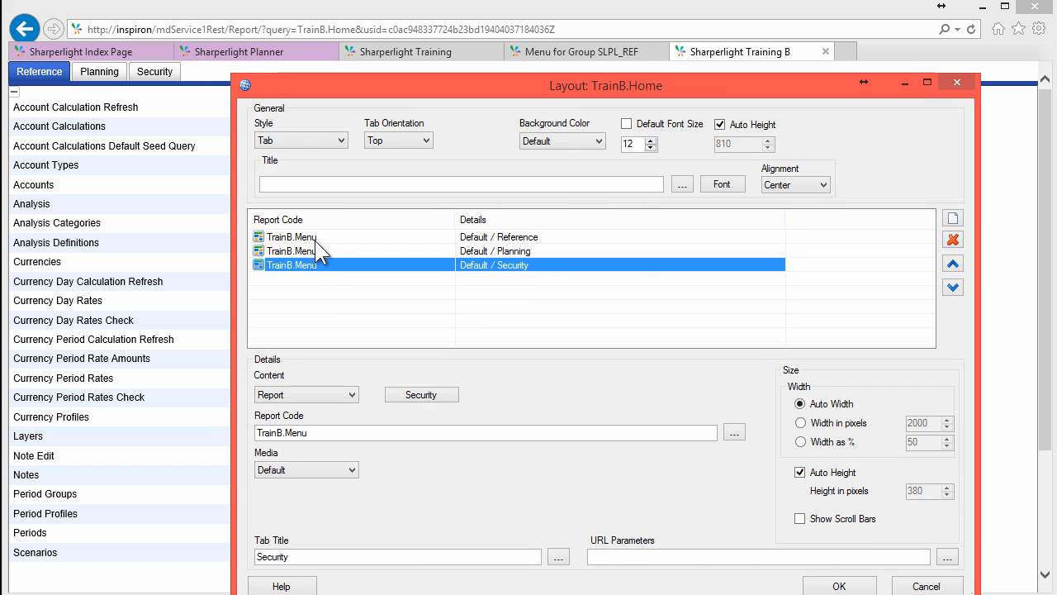
Set the URL parameters of the Reference layout entry to &fltGroup=SLPL_REF.
click(317, 237)
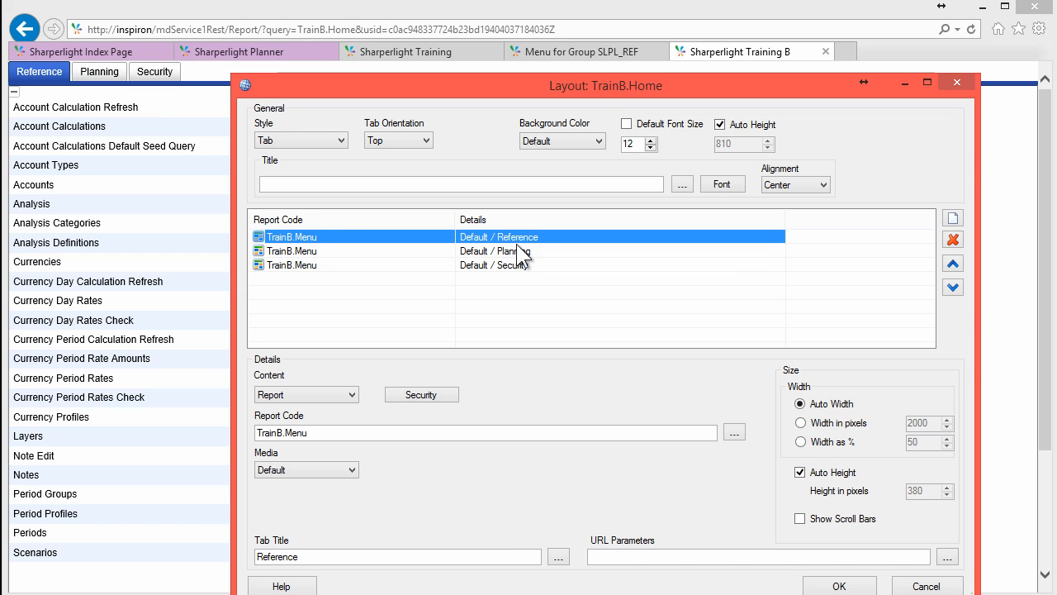
click(610, 555)
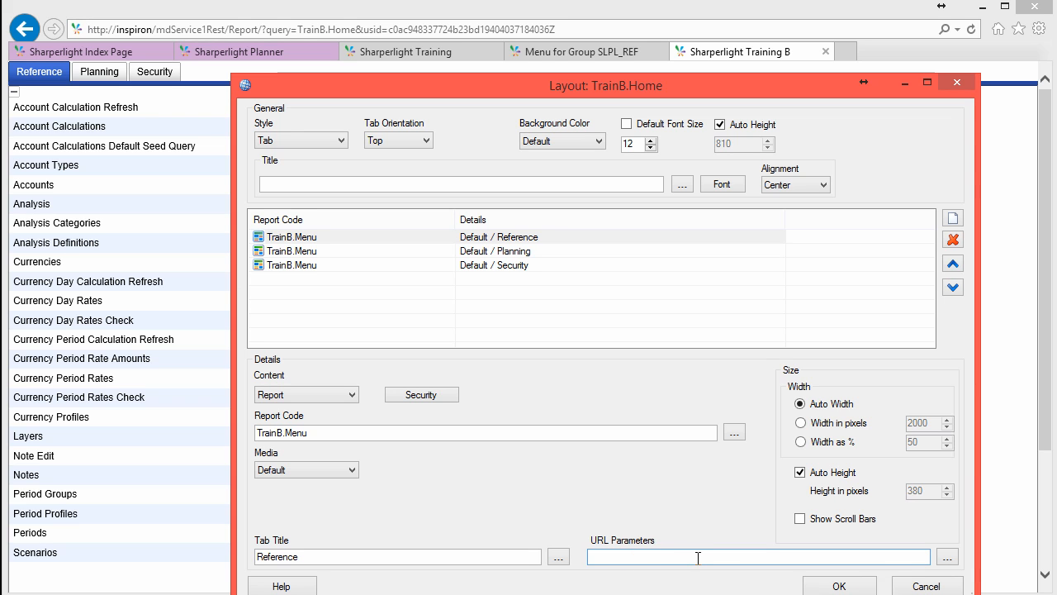
text(&)
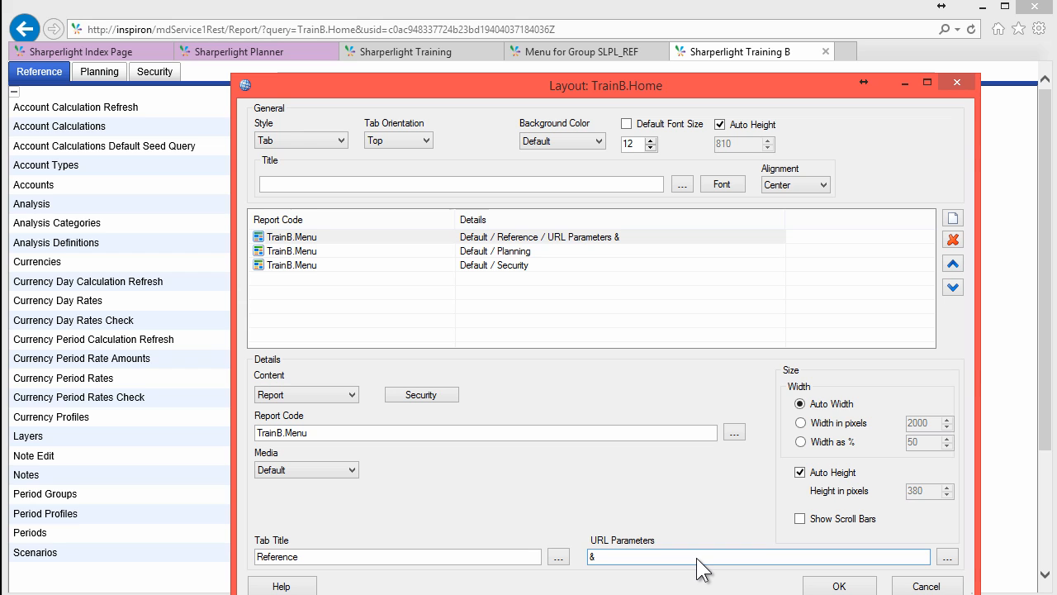
text(fltGroup=)
text(SLPL_REF)
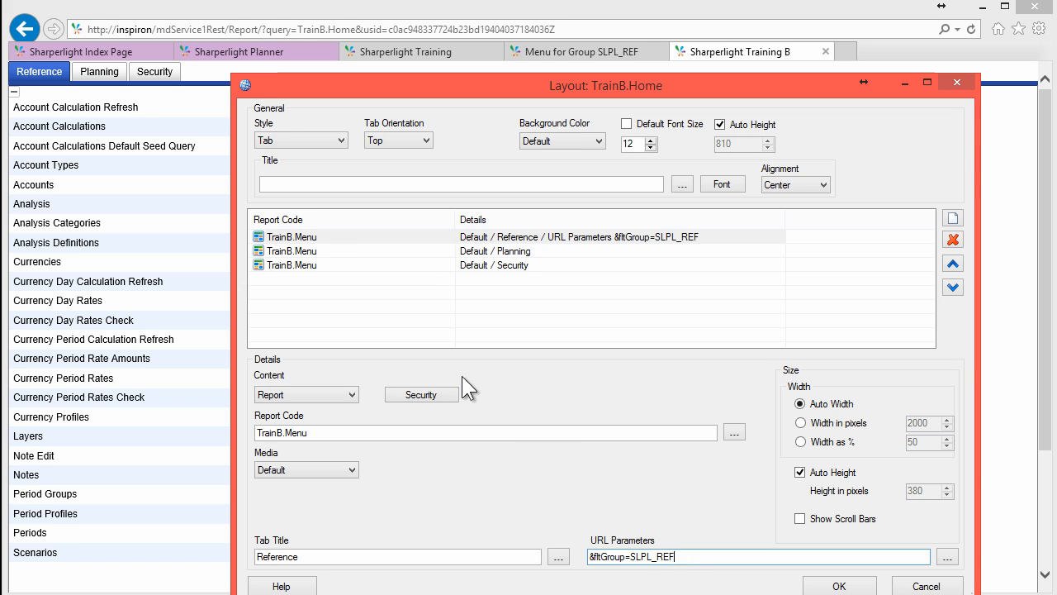
Copy the Reference entry's URL parameters to the Planning entry and change the group to SLPL_PLN.
drag(692, 556, 587, 556)
key(ctrl+c)
click(519, 251)
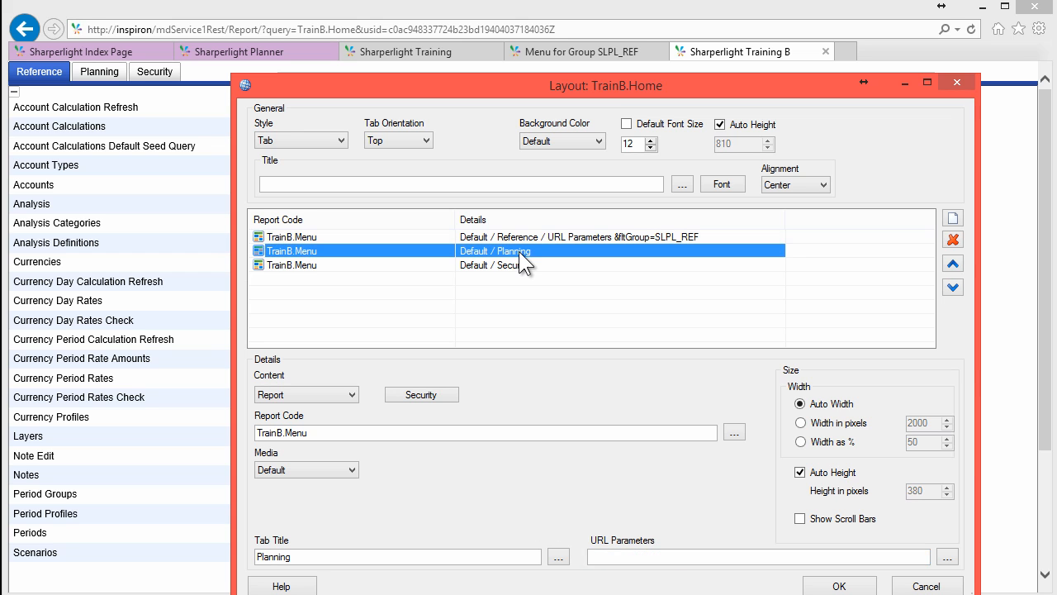
click(607, 557)
key(ctrl+v)
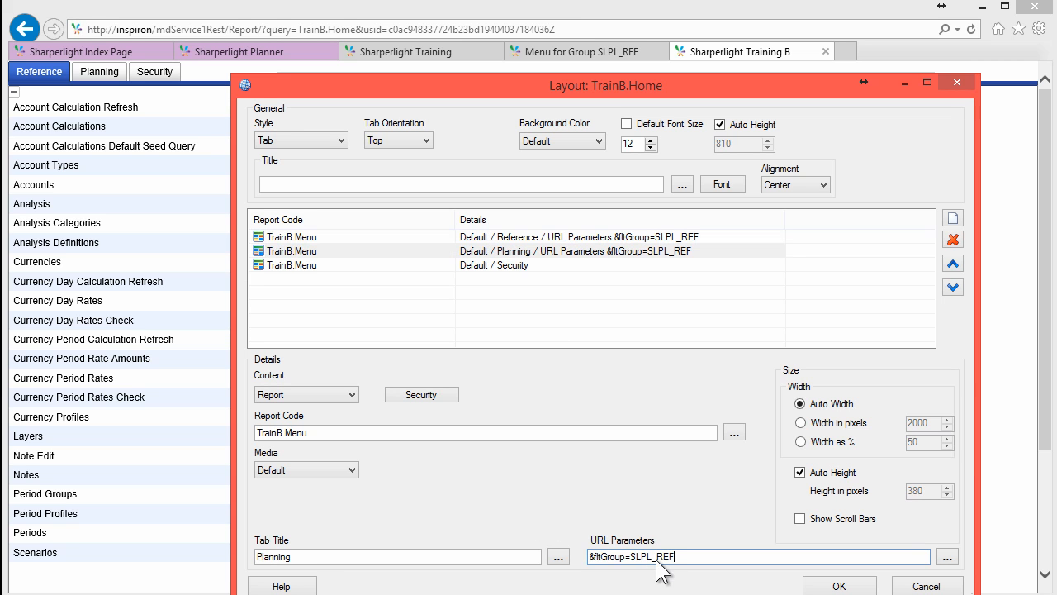
drag(657, 557, 695, 557)
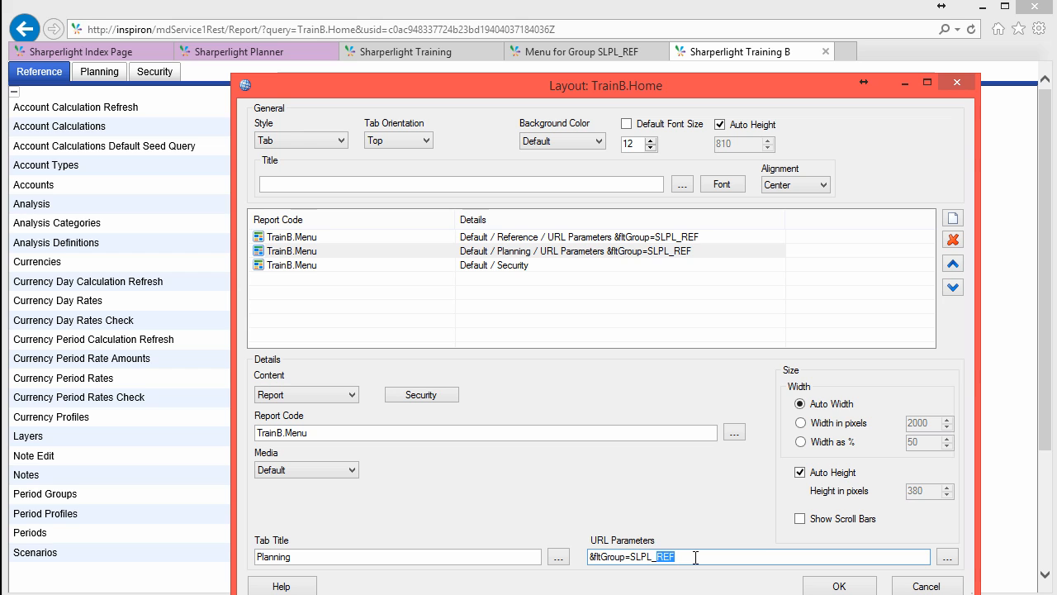
text(PLN)
Copy the same URL parameters to the Security layout entry and change the group to SLPL_SEC.
click(518, 267)
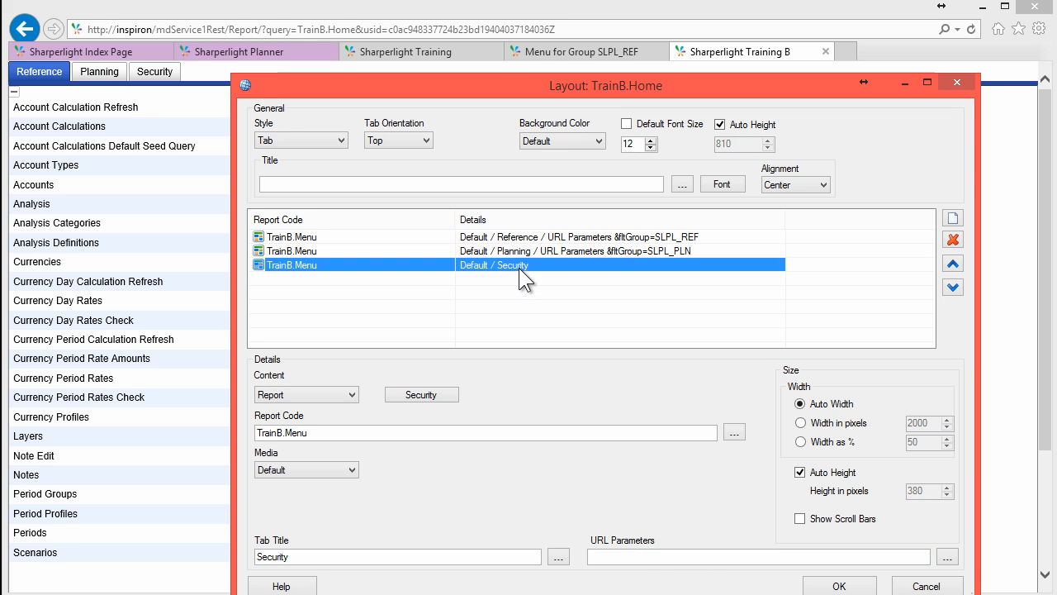
click(646, 557)
key(ctrl+v)
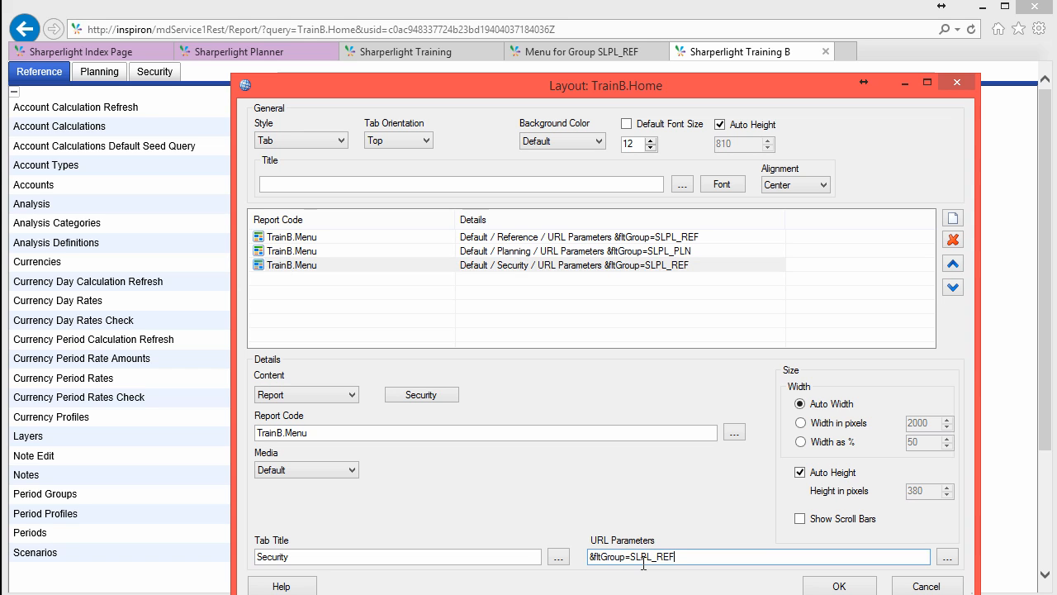
drag(655, 558, 686, 559)
text(SEC)
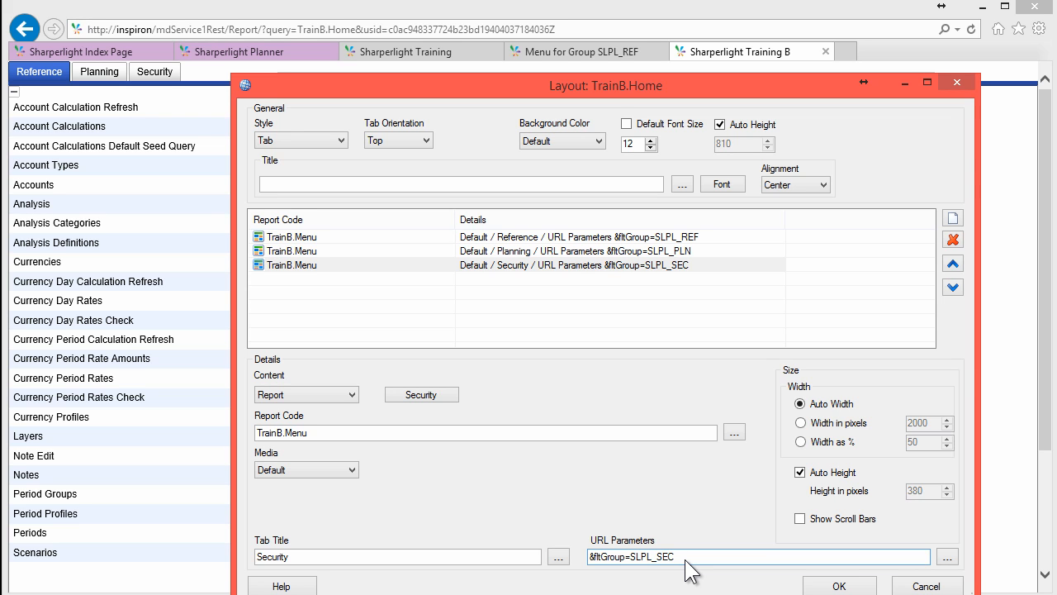
Try appending a second filter parameter, &fltGroup_2=SLPL_SEC, to the Security entry's URL parameters and remove it again.
double_click(684, 557)
key(ctrl+c)
key(Home)
key(Right)
text(&)
key(ctrl+v)
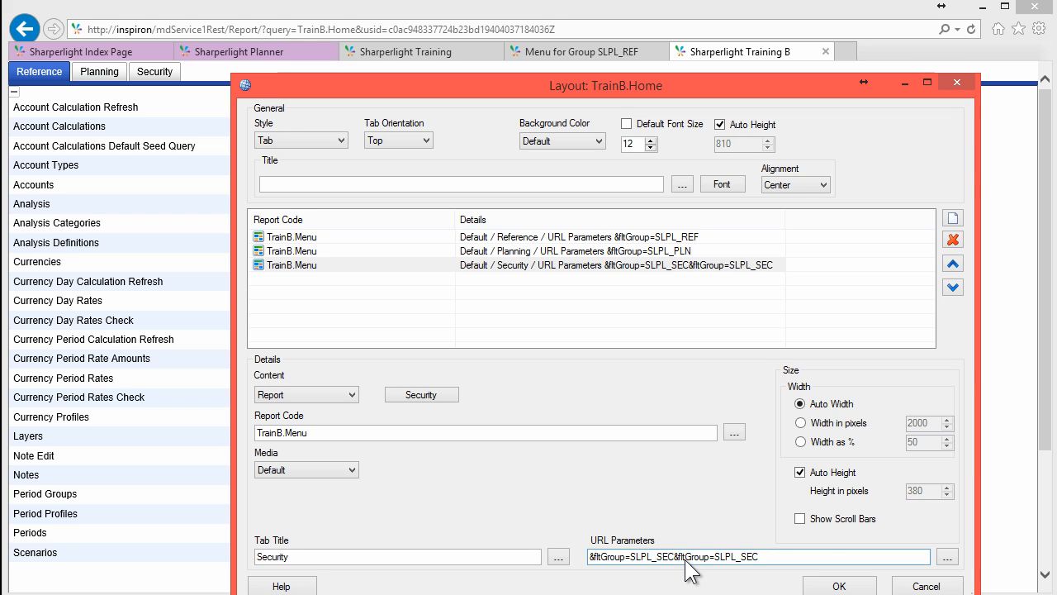
text(_2)
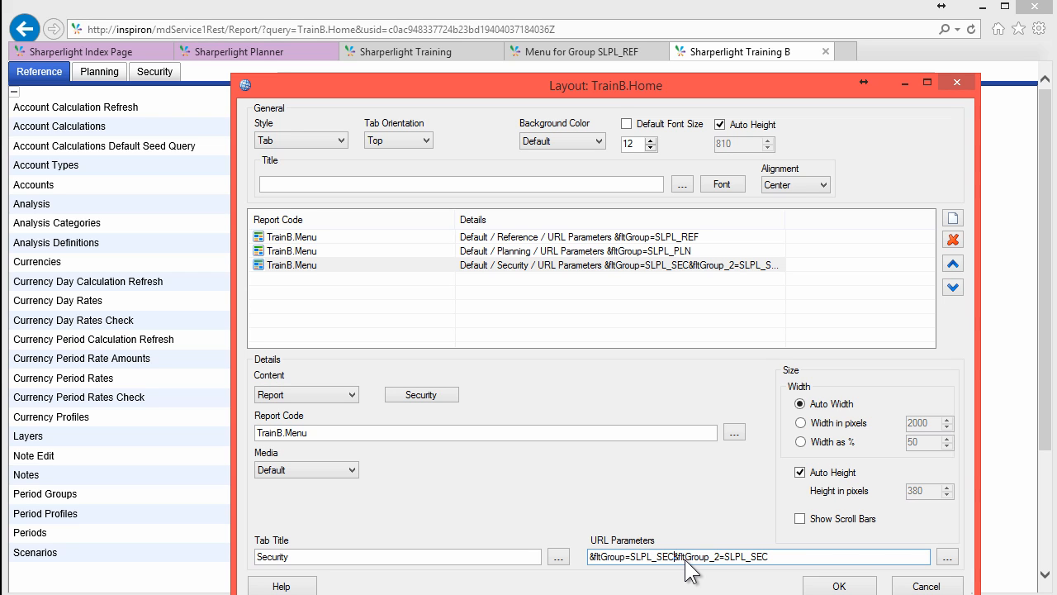
key(shift+End)
key(Delete)
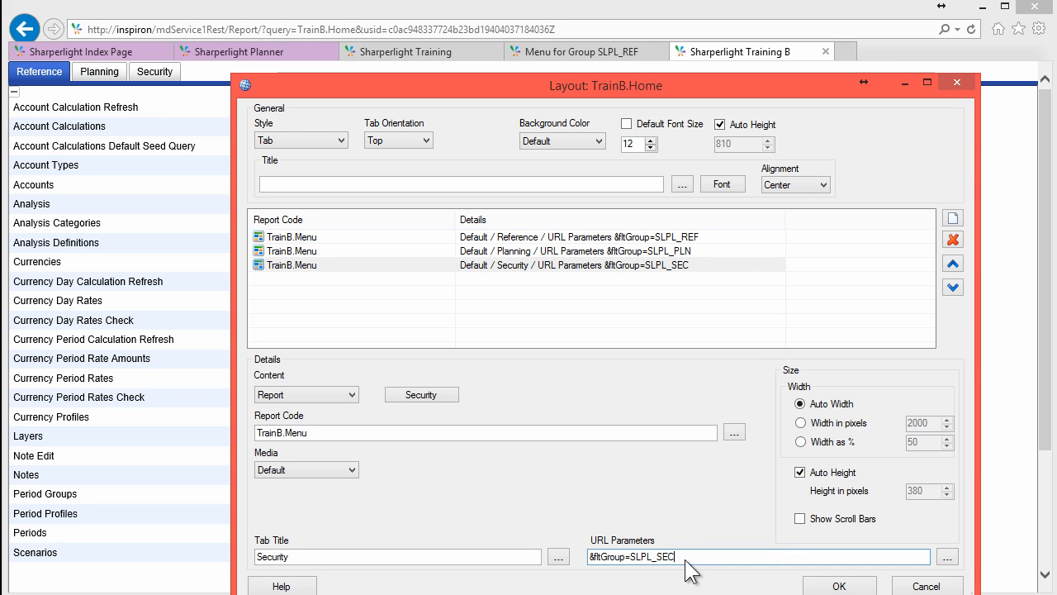
Review the Reference and Planning layout entries, then accept the layout and apply it to the TrainB.Home published query.
click(400, 240)
click(619, 255)
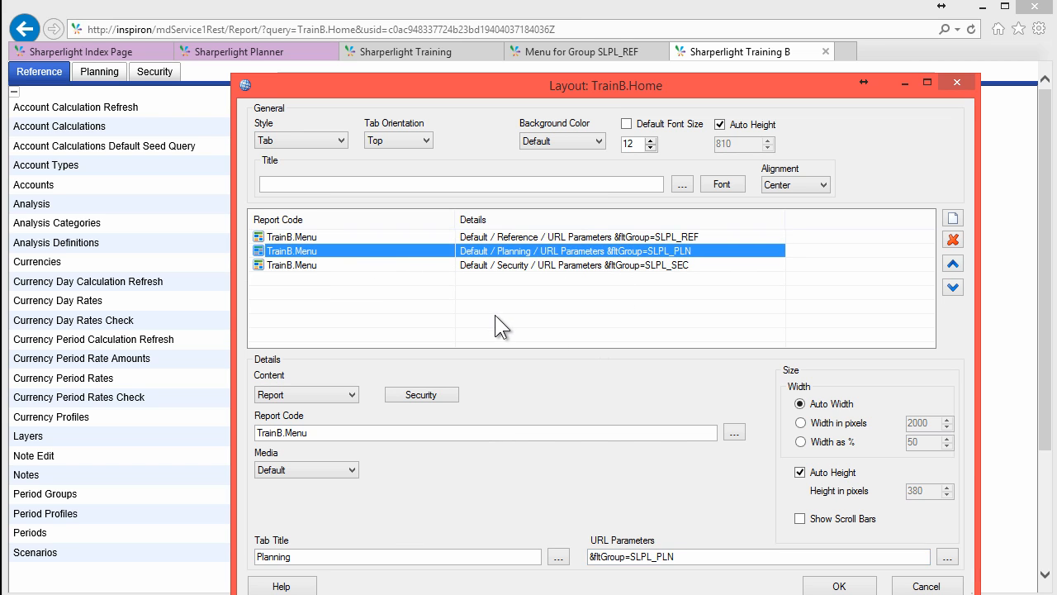
click(839, 588)
click(692, 588)
Reload the TrainB.Home page in the browser and check the menus on its Planning and Security tabs.
click(249, 69)
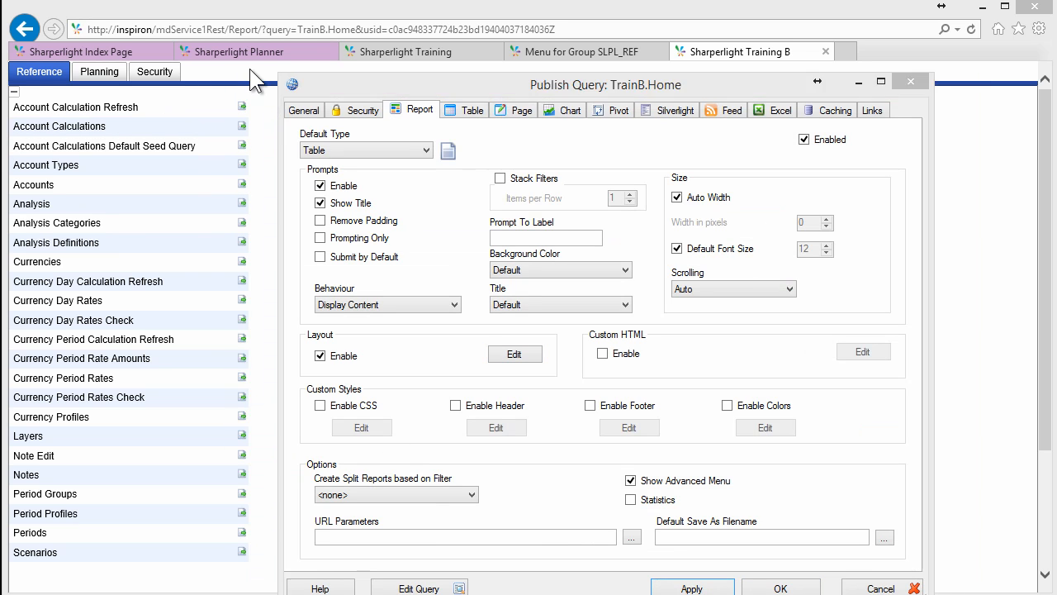
click(970, 28)
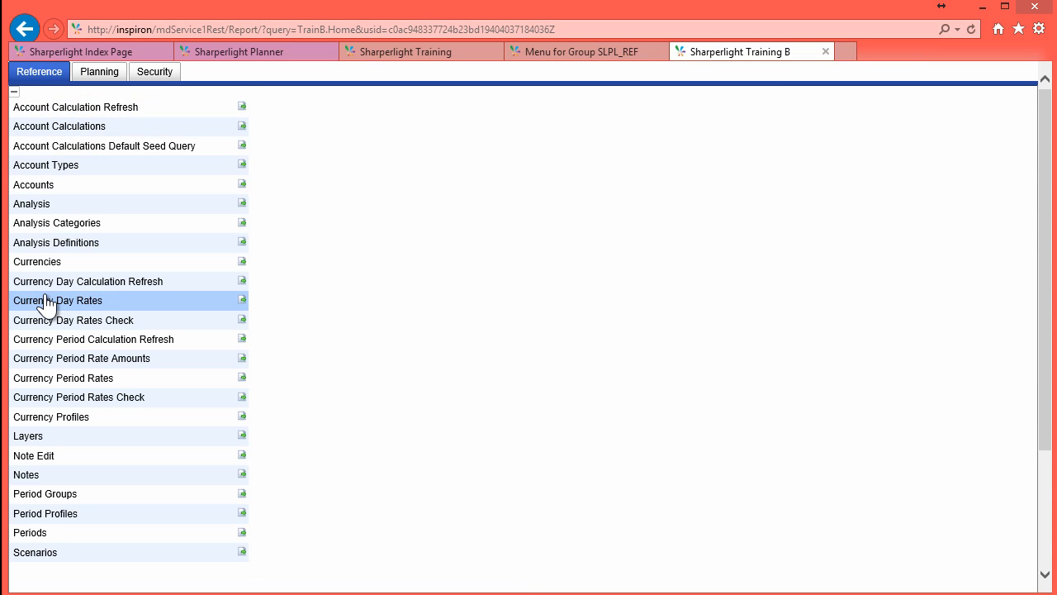
click(99, 71)
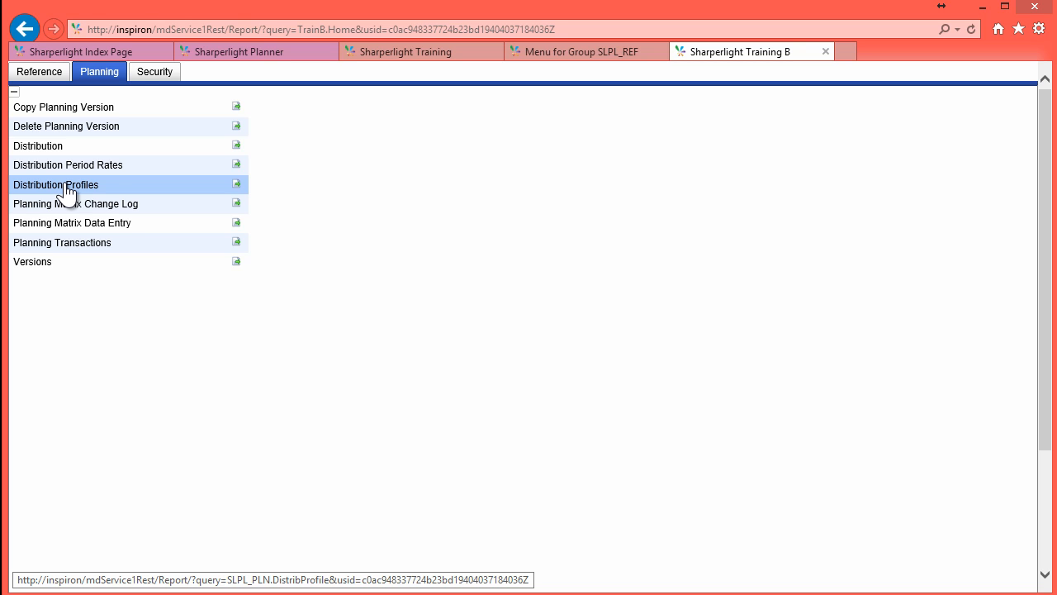
click(143, 73)
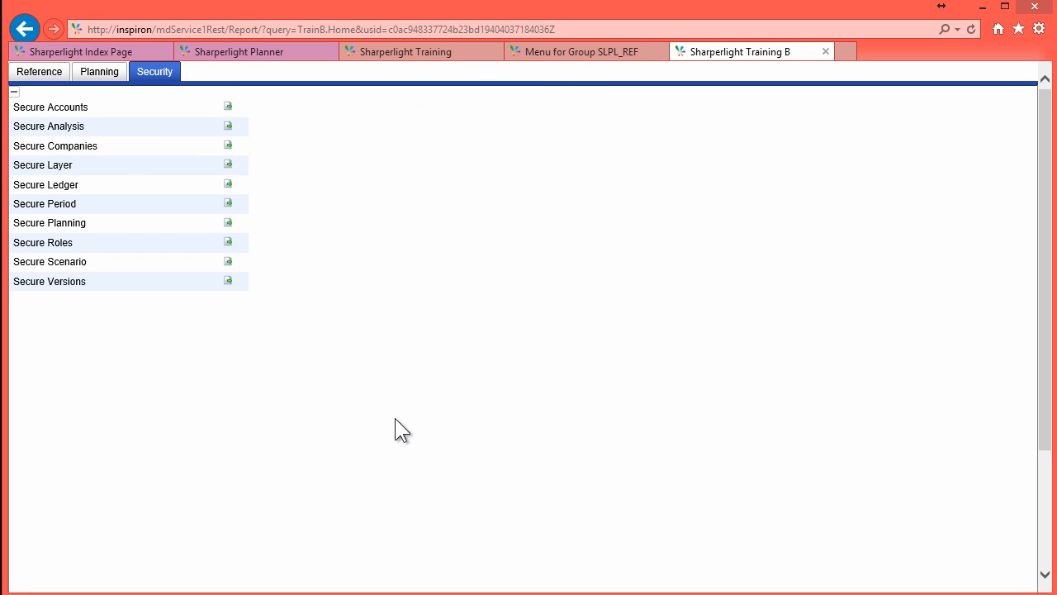
Return to the TrainB.Home publish settings, enable a custom report header and clear its default HTML.
click(70, 594)
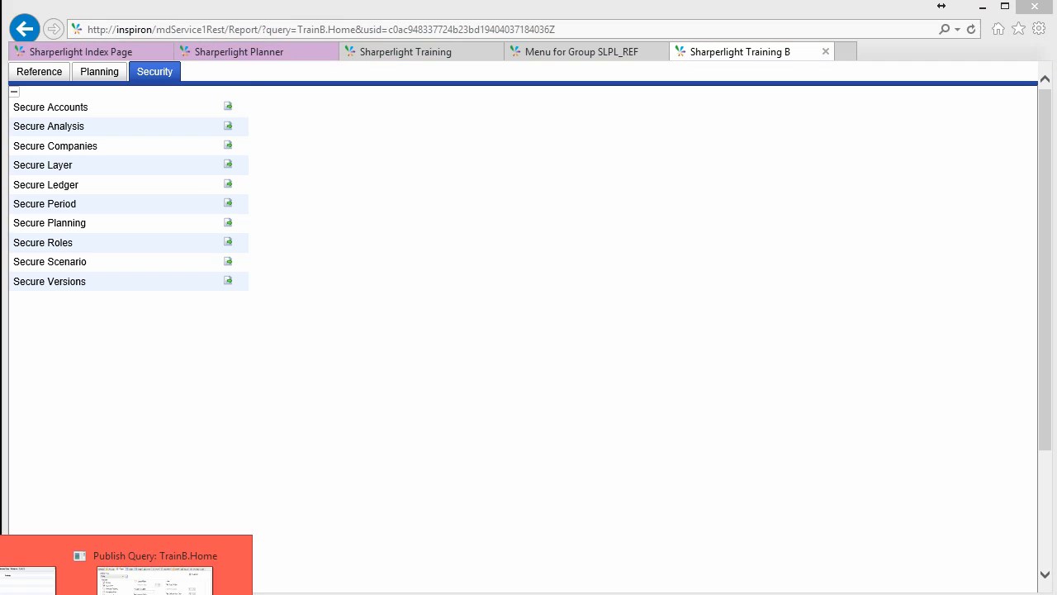
click(154, 570)
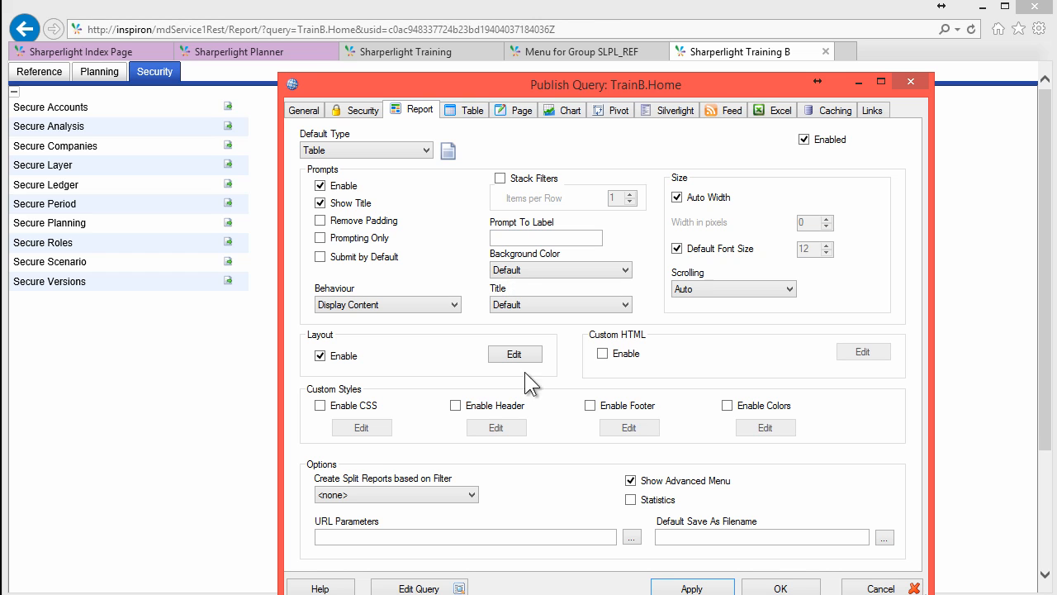
click(459, 405)
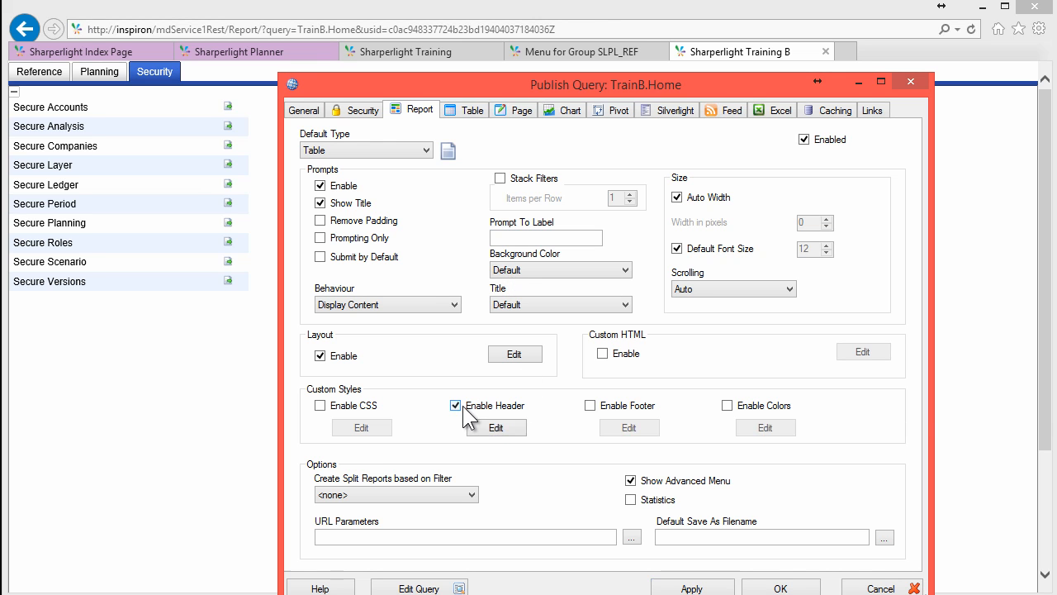
click(512, 426)
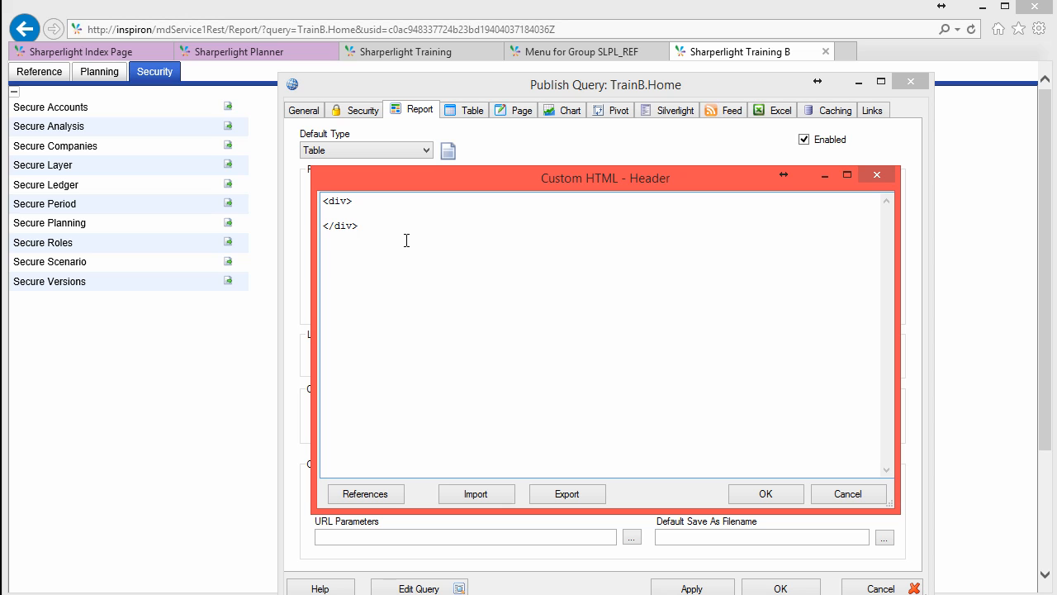
drag(363, 228, 304, 191)
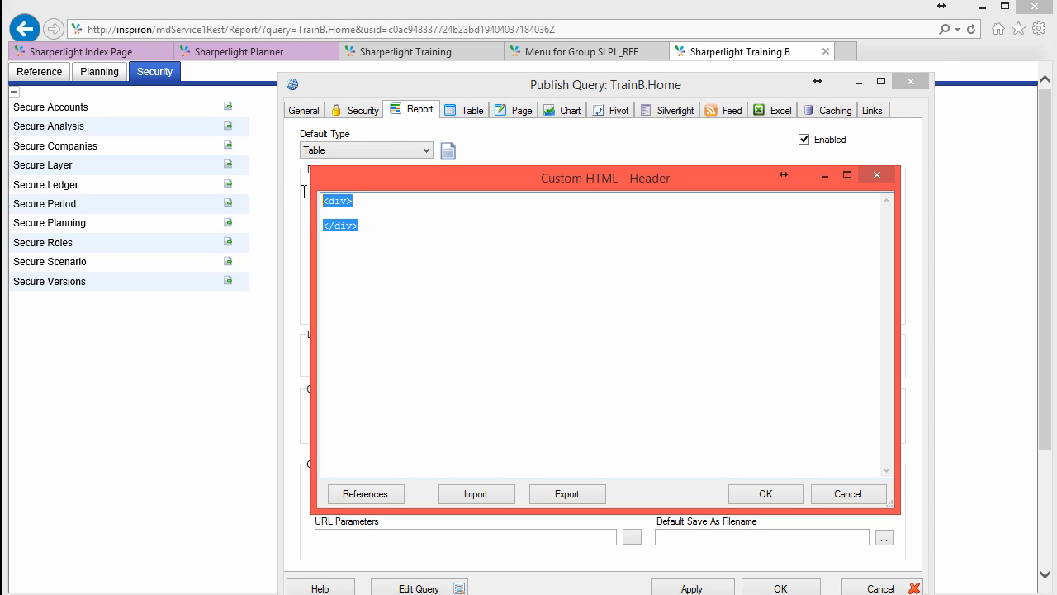
key(Delete)
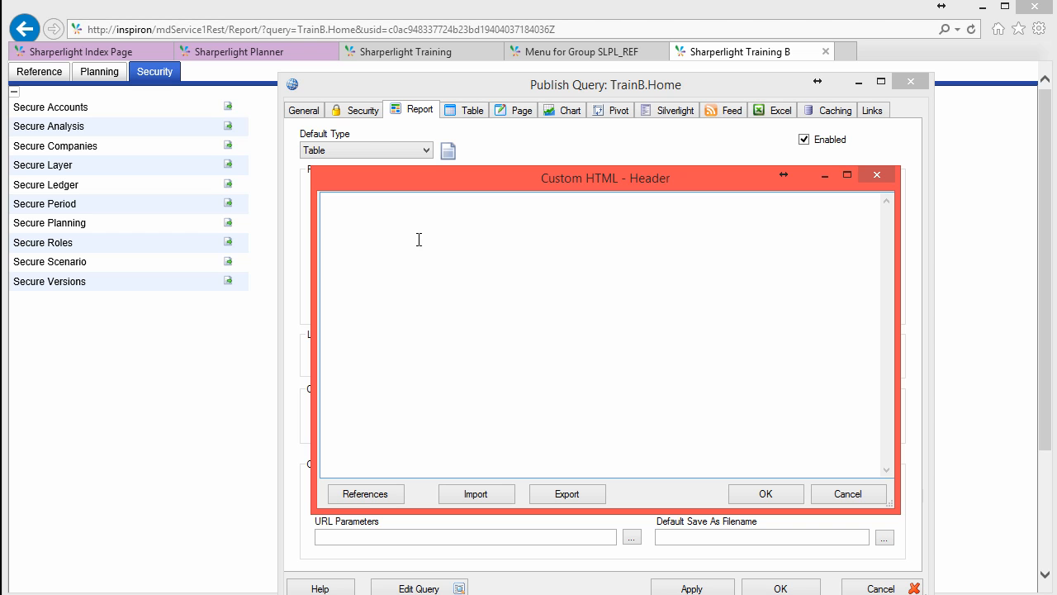
Insert the Custom Report Header HTML template from the Publisher references into the header.
click(369, 493)
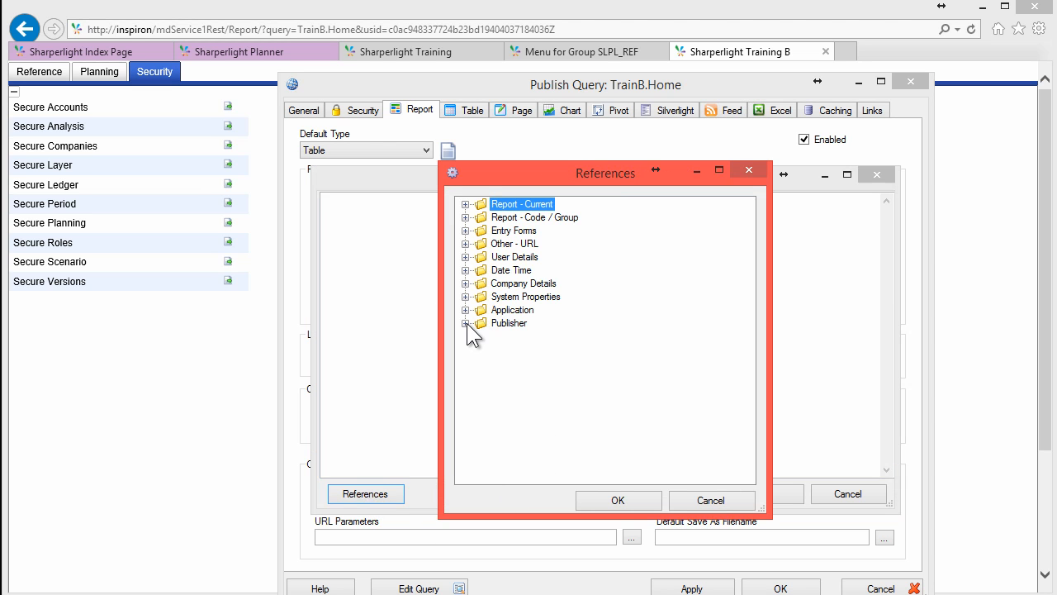
click(465, 322)
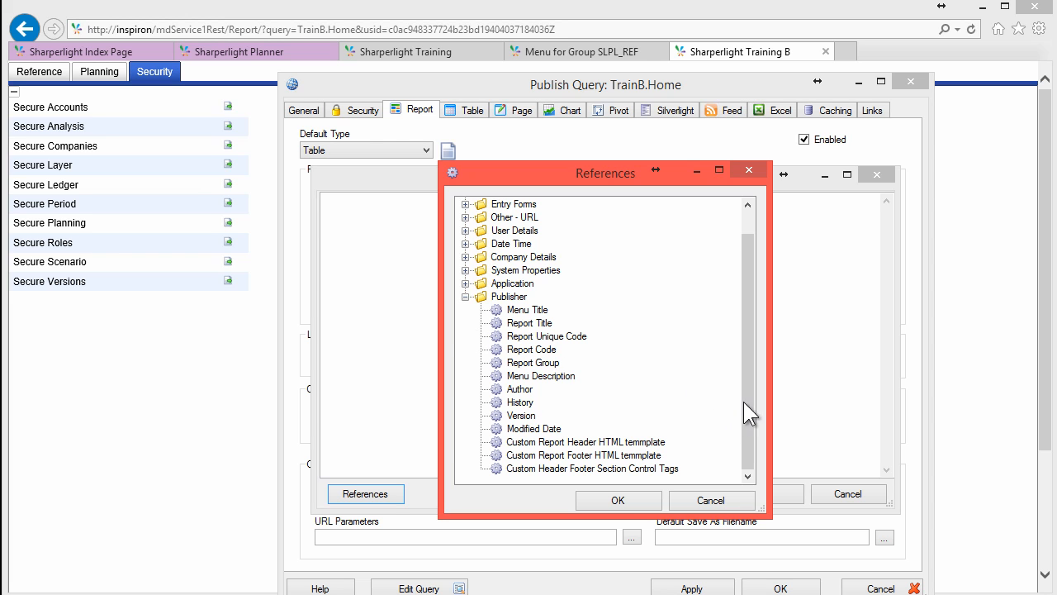
click(557, 445)
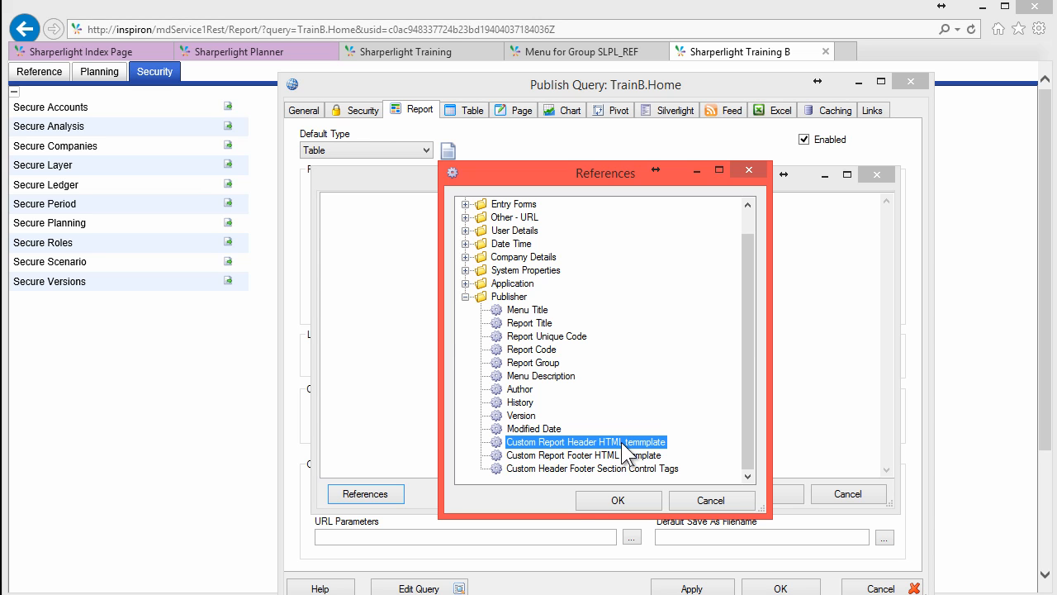
double_click(561, 444)
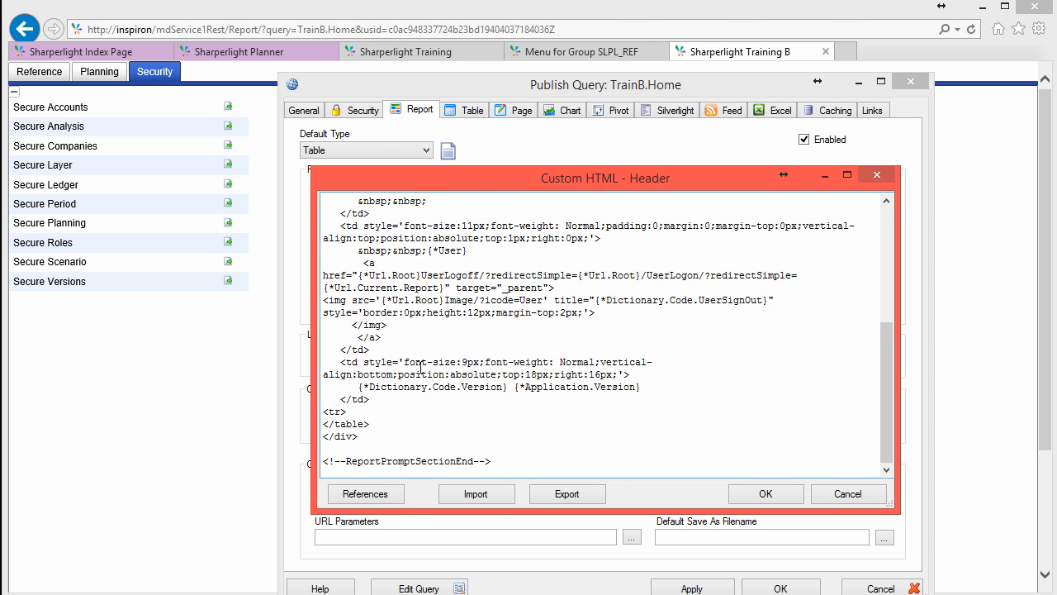
Examine the menu title reference and the logo image source in the header template's HTML.
scroll(420, 367, up, 3)
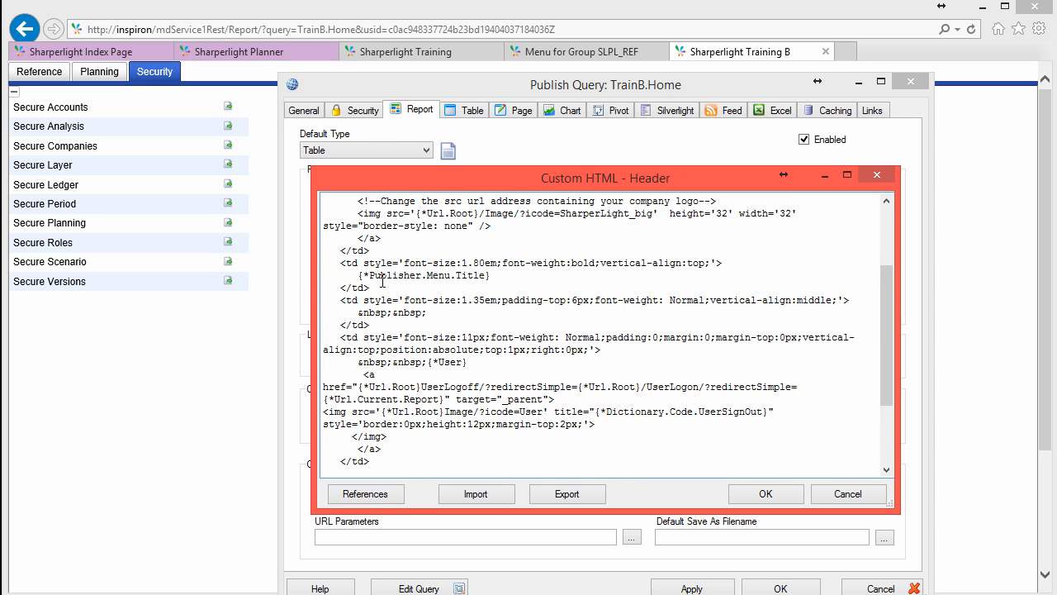
scroll(383, 283, up, 2)
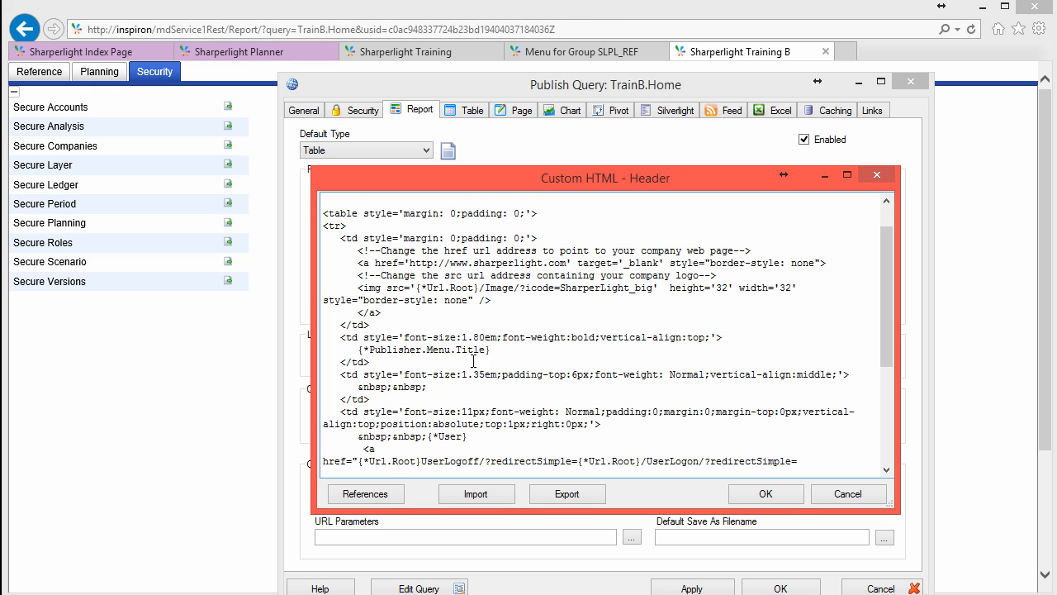
mouse_move(492, 350)
mouse_down()
mouse_move(355, 354)
mouse_move(487, 347)
mouse_up()
click(357, 355)
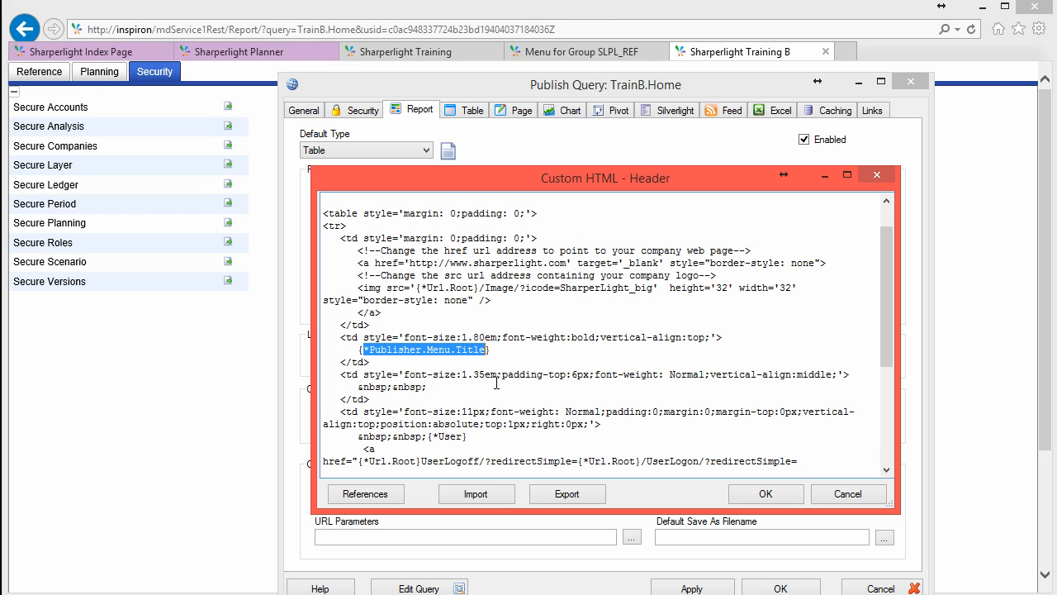
click(460, 373)
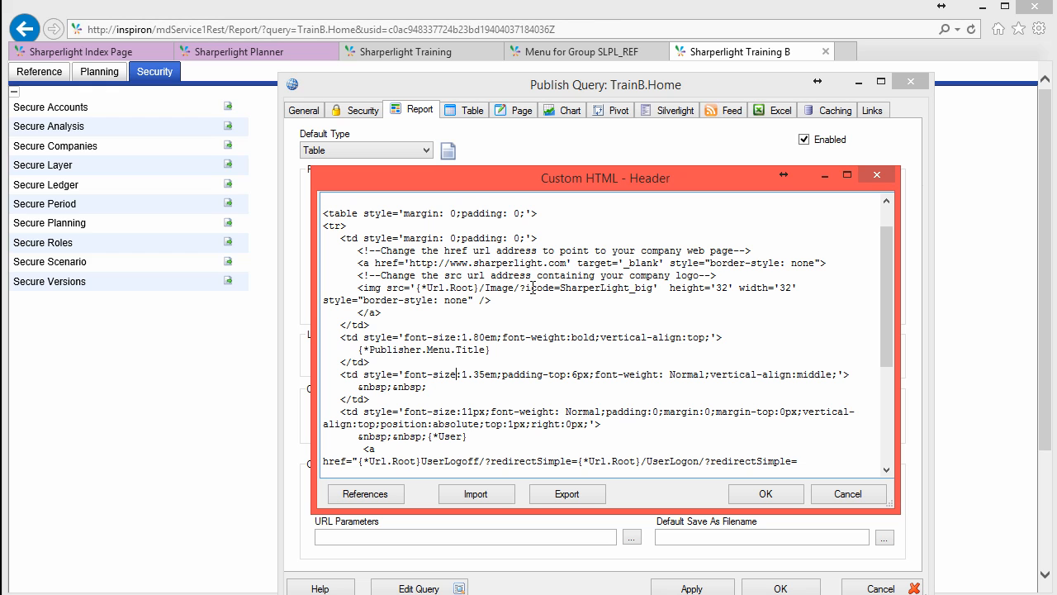
drag(529, 287, 654, 287)
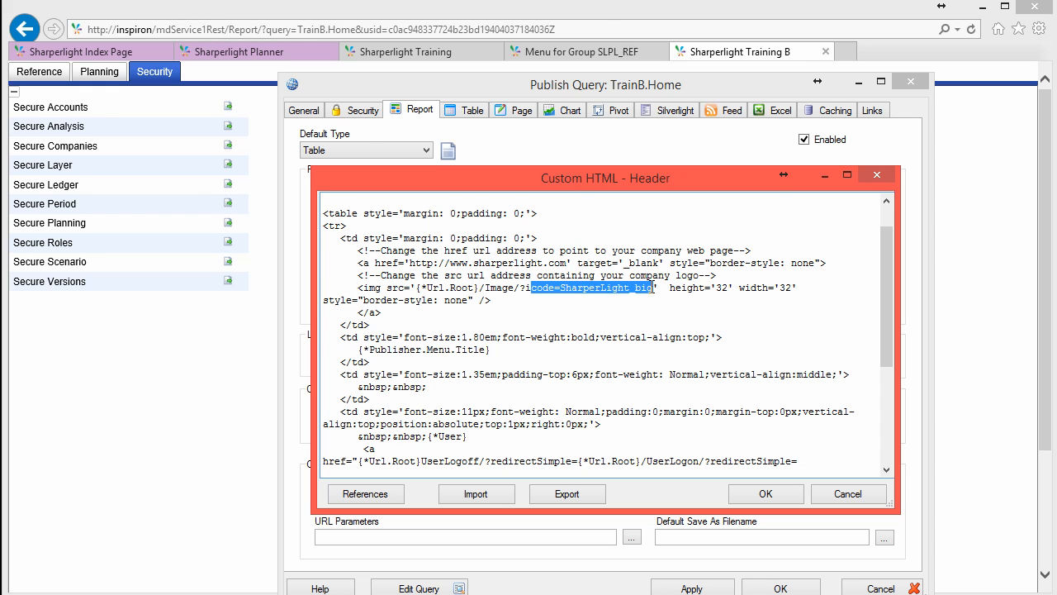
click(574, 329)
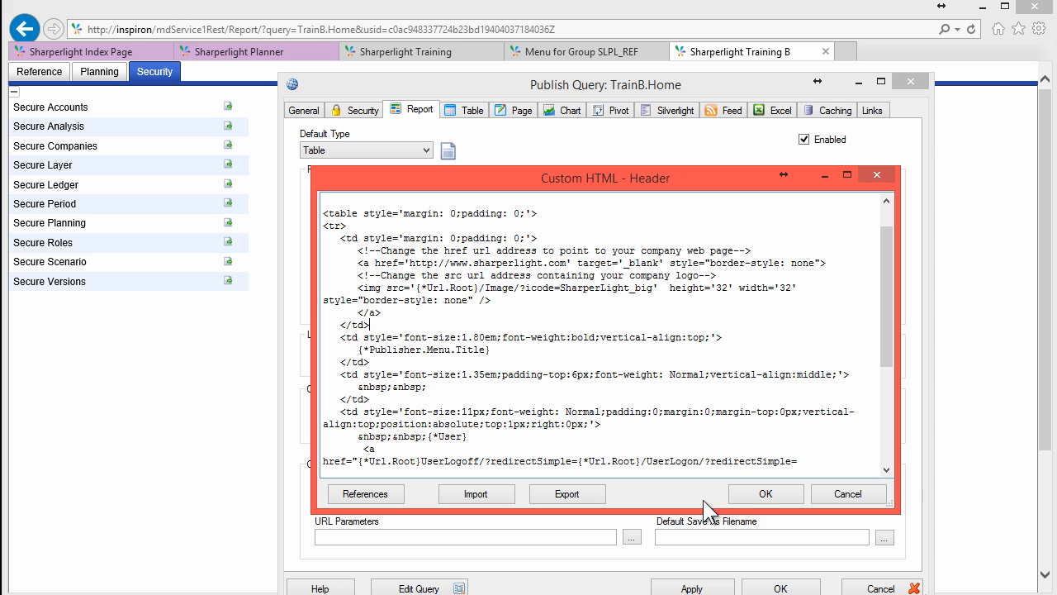
Accept and apply the custom header, then reload the TrainB.Home page to check it, including on the Security tab.
click(762, 494)
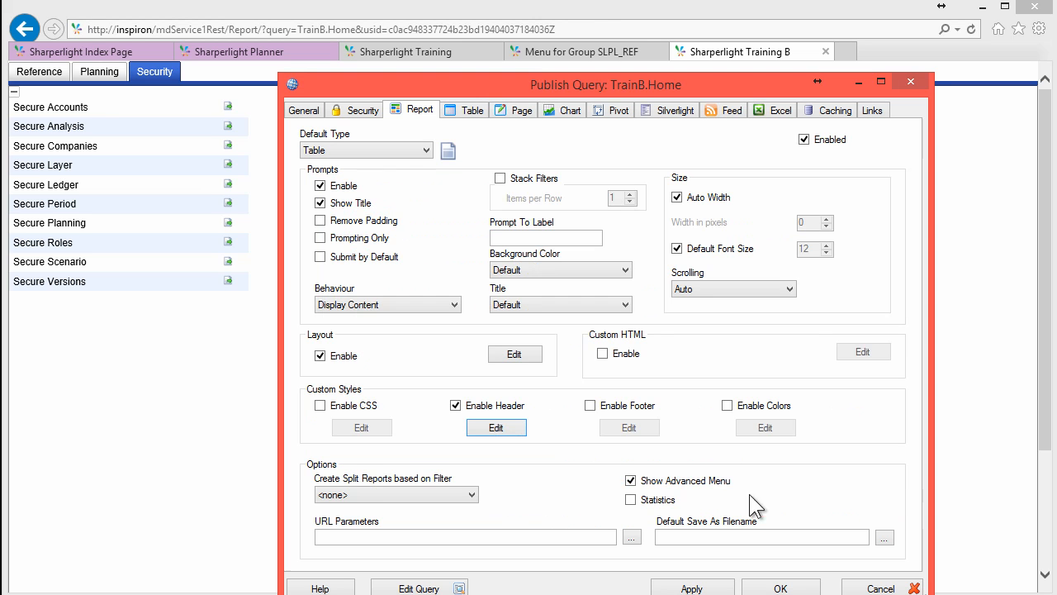
click(690, 587)
click(162, 385)
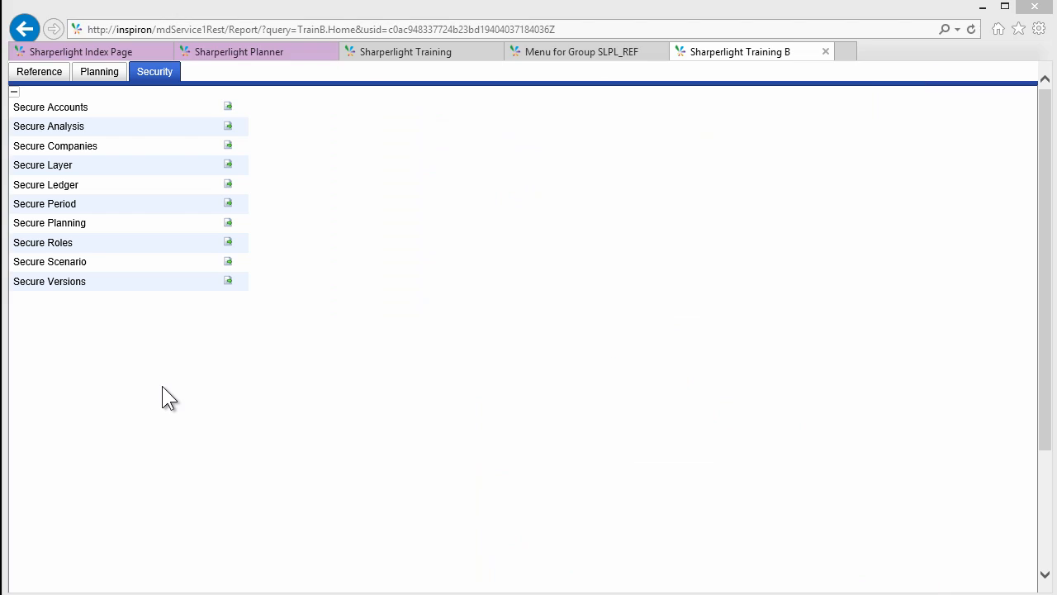
click(971, 29)
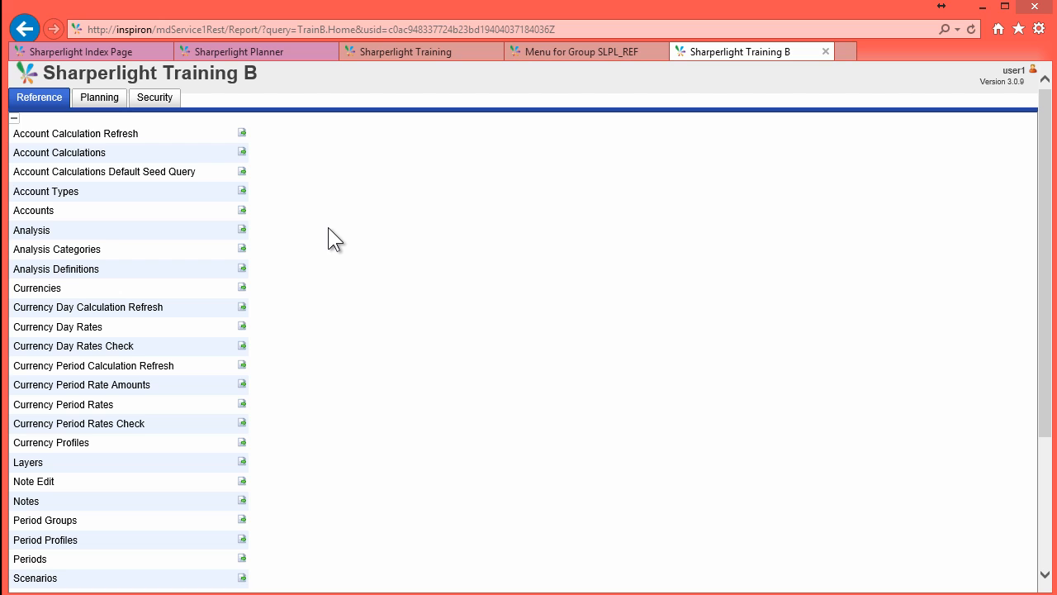
click(154, 99)
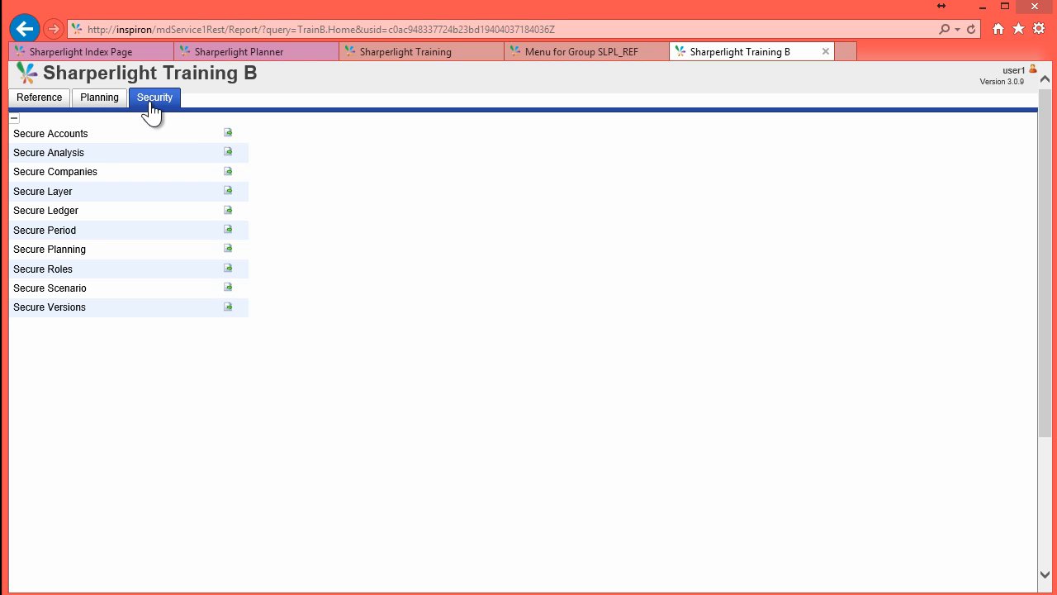
Open the access security options for the Security tab's TrainB.Menu entry in the TrainB.Home report layout.
click(70, 594)
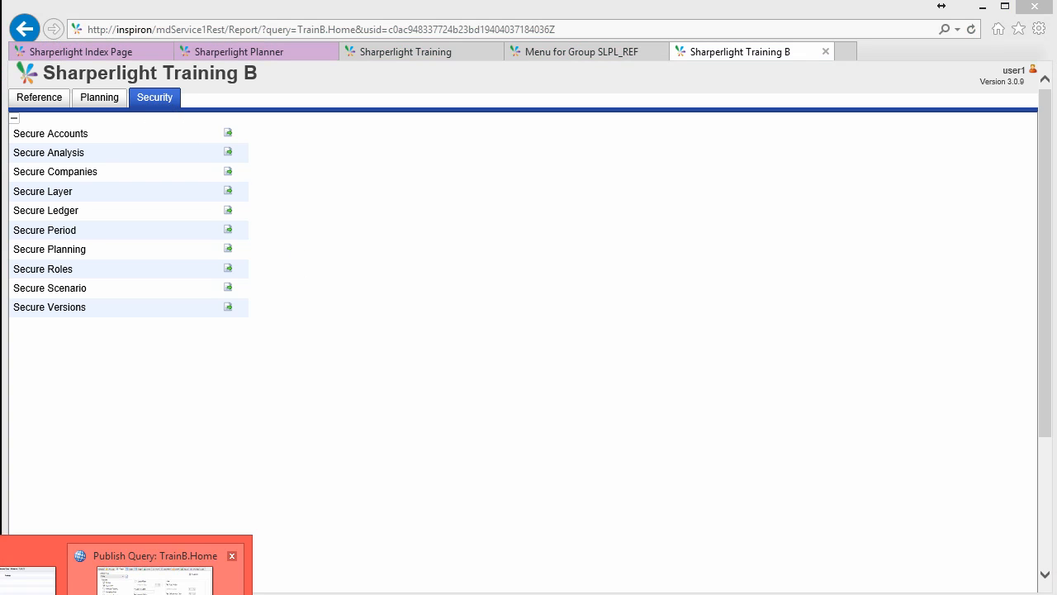
click(155, 574)
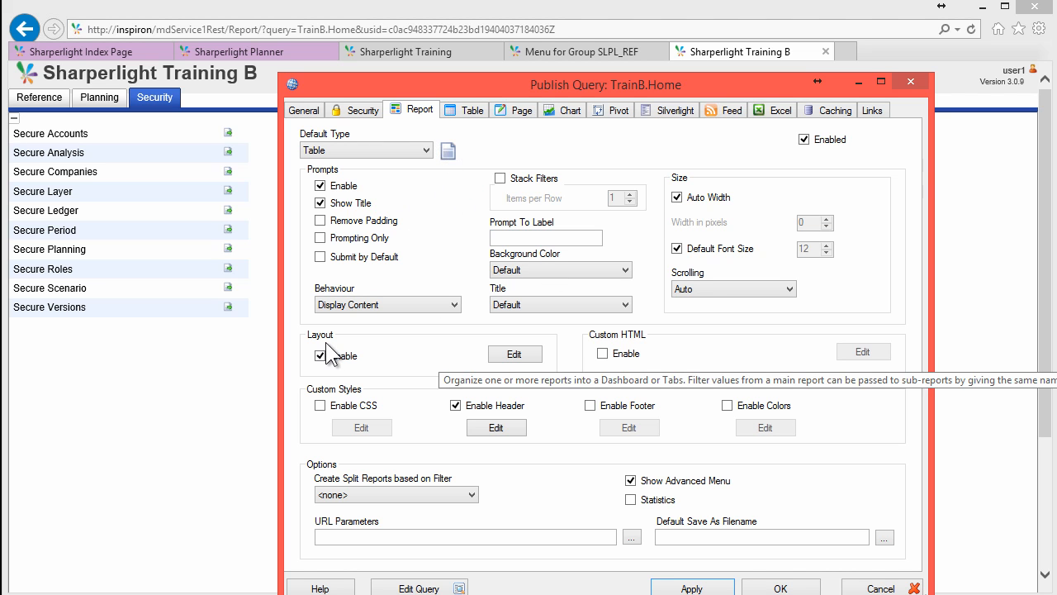
click(514, 354)
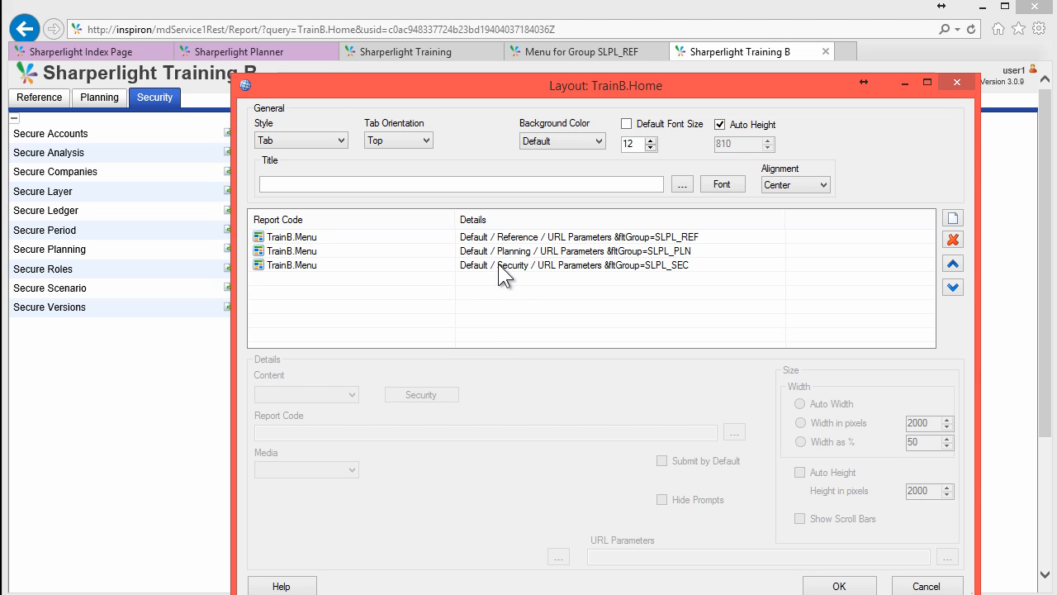
click(518, 266)
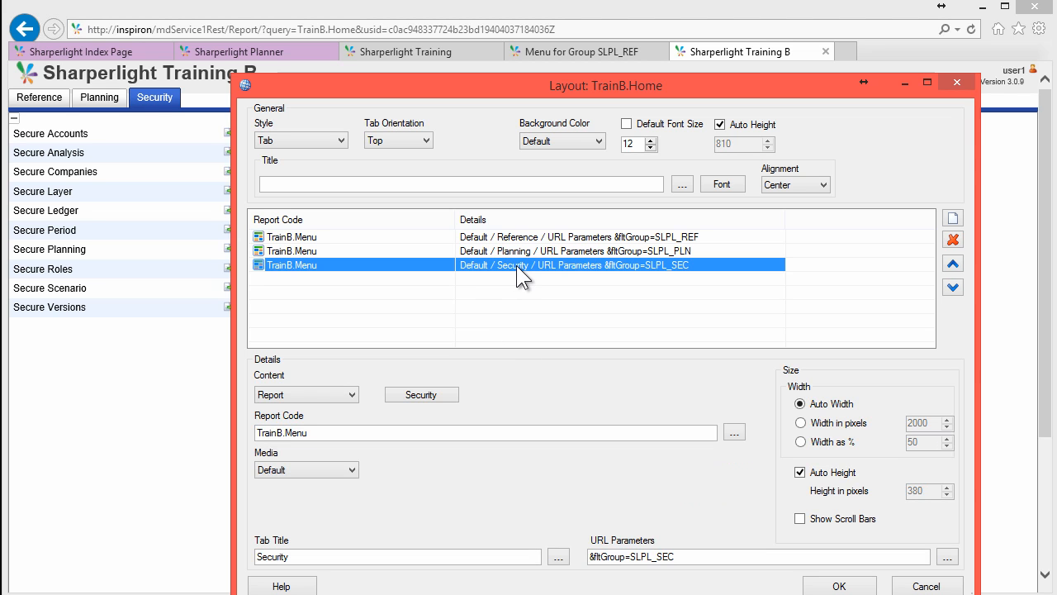
click(421, 397)
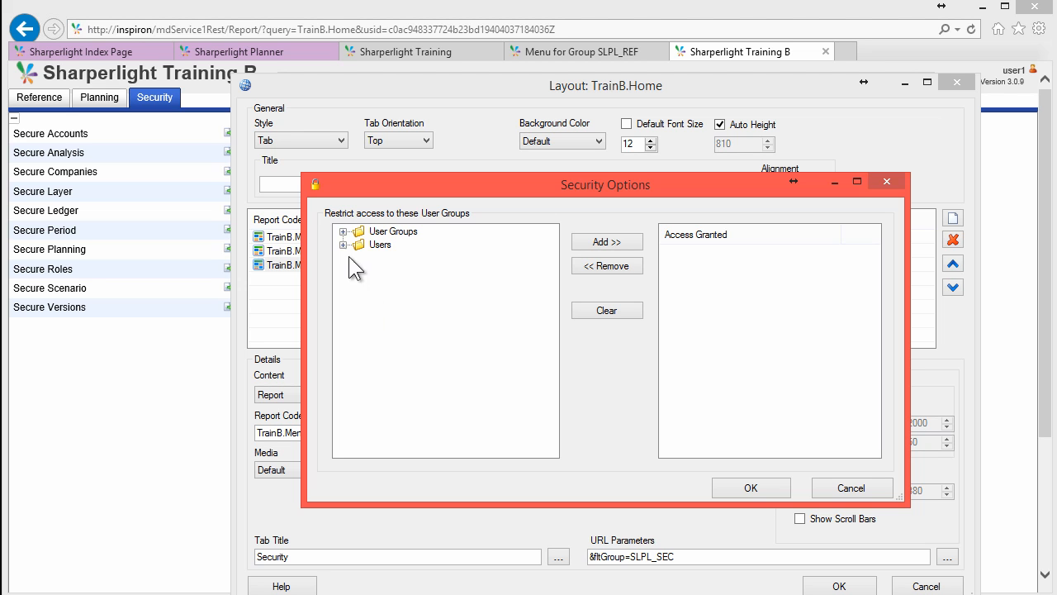
Restrict the Security tab's entry to user1, then accept the layout and apply the TrainB.Home publish settings.
click(343, 232)
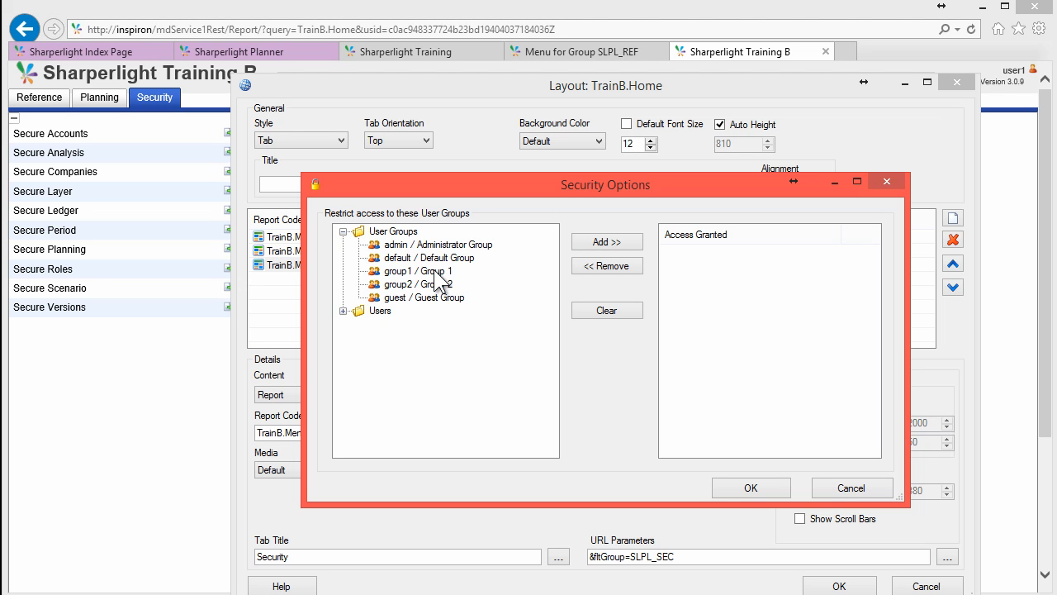
click(342, 311)
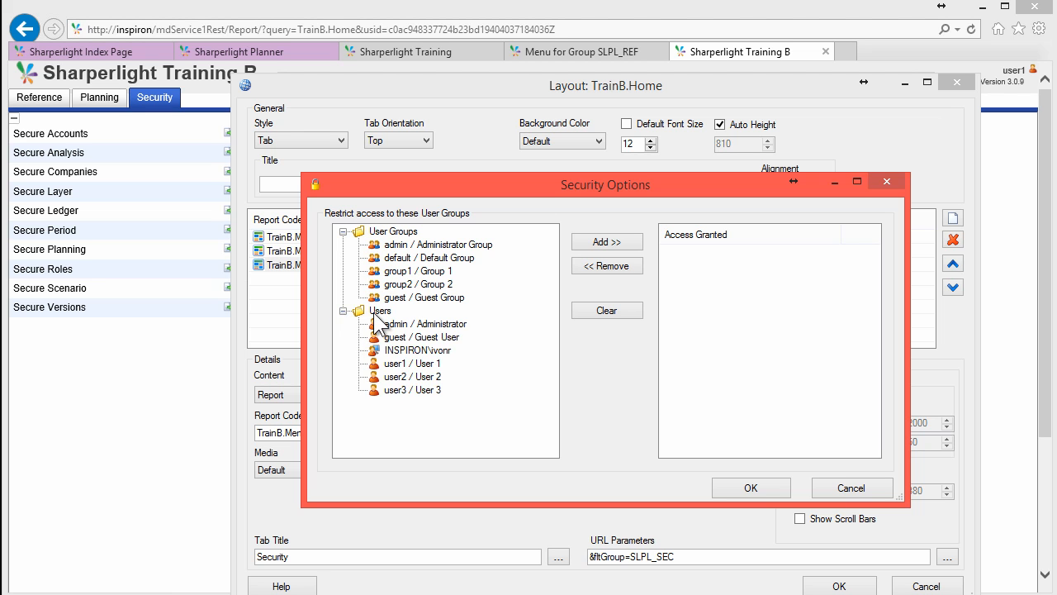
click(420, 365)
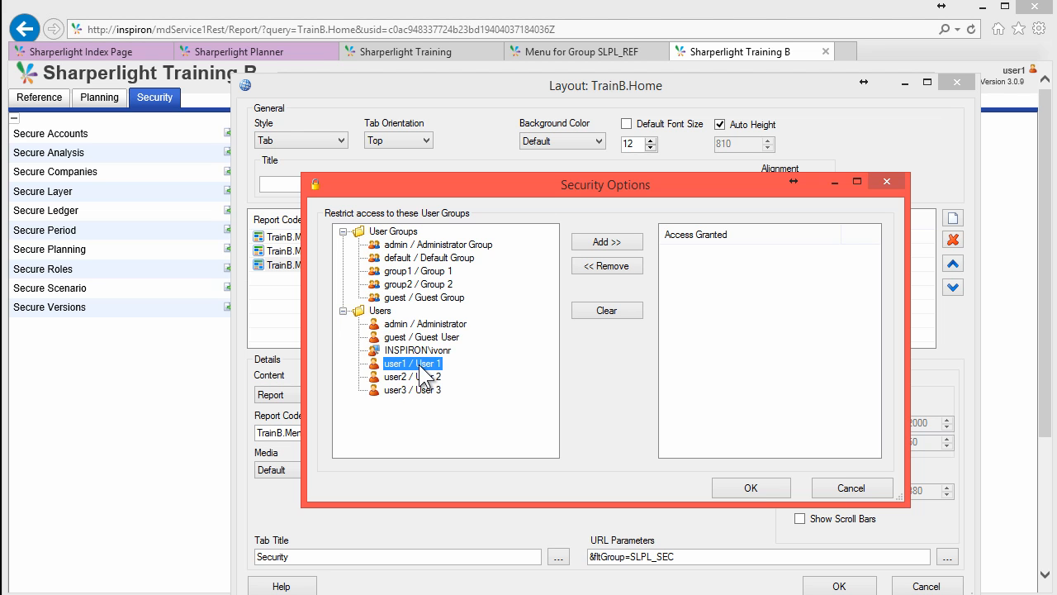
double_click(421, 367)
click(751, 488)
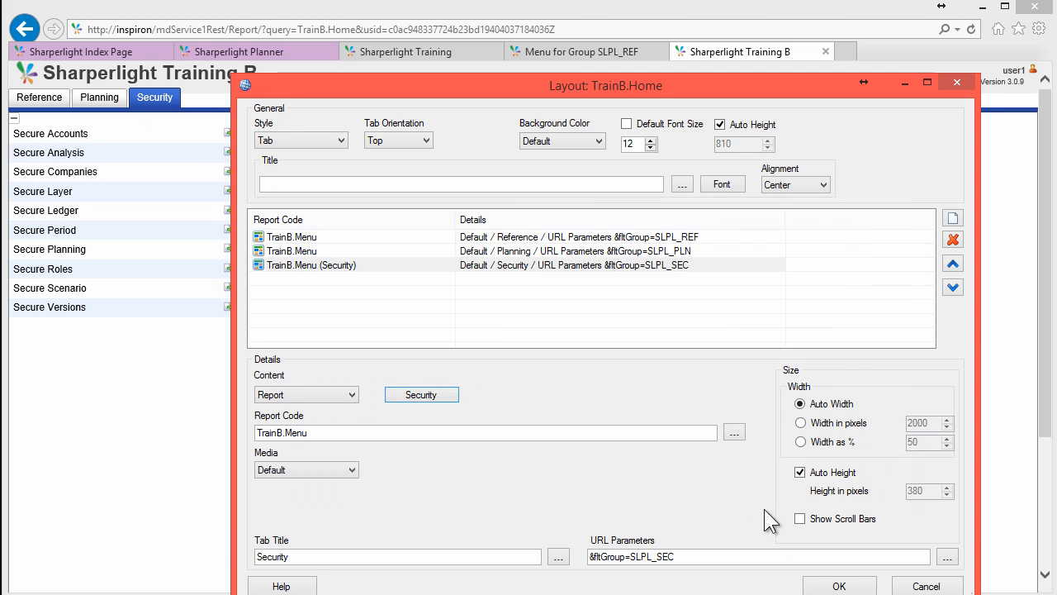
click(839, 583)
click(697, 587)
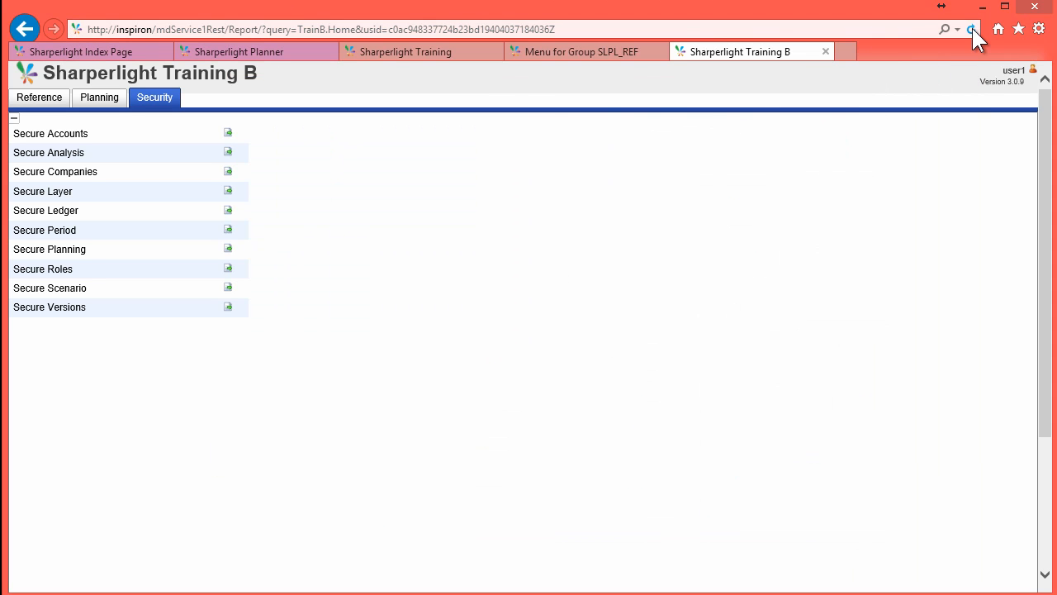
Reload the TrainB.Home page, select its address without the session ID and switch to Chrome.
click(971, 29)
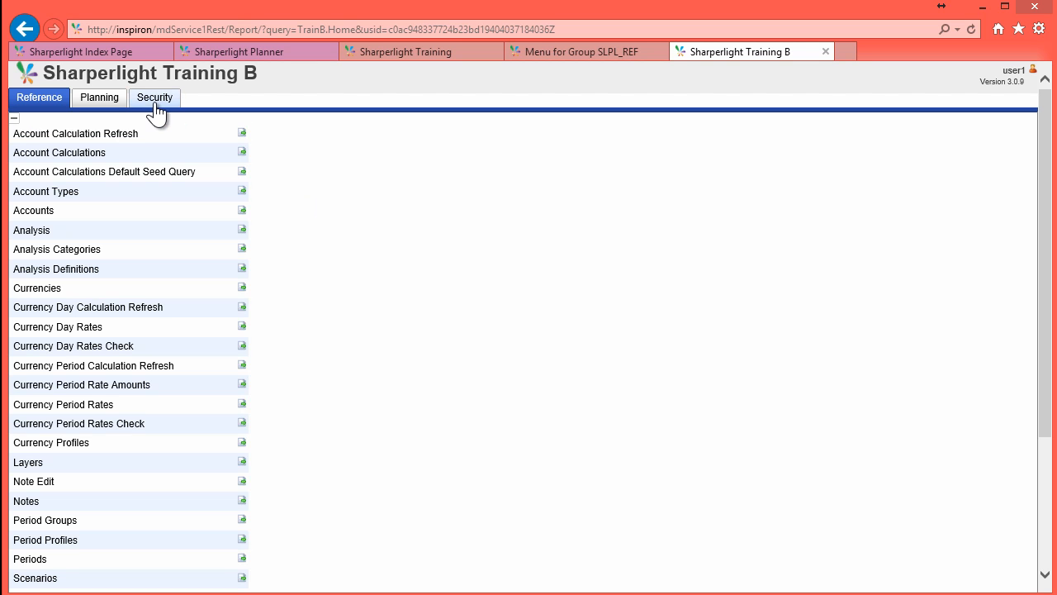
click(347, 29)
drag(356, 29, 38, 52)
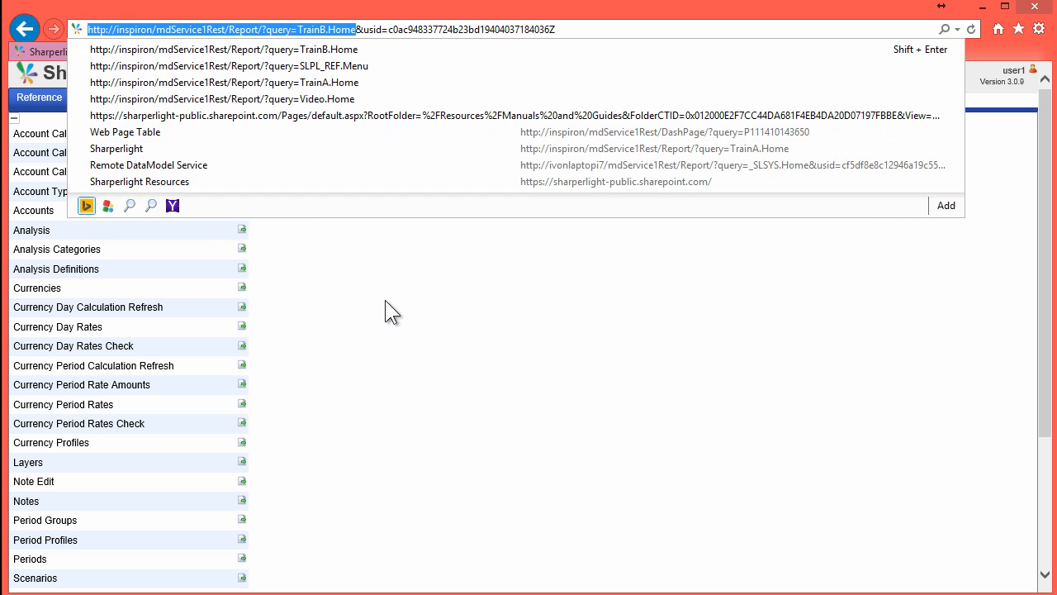
click(386, 299)
key(alt+Tab)
Narrow the Chrome window with the guest's TrainB.Home page and place it beside the user1 page to compare their tabs.
drag(770, 91, 821, 70)
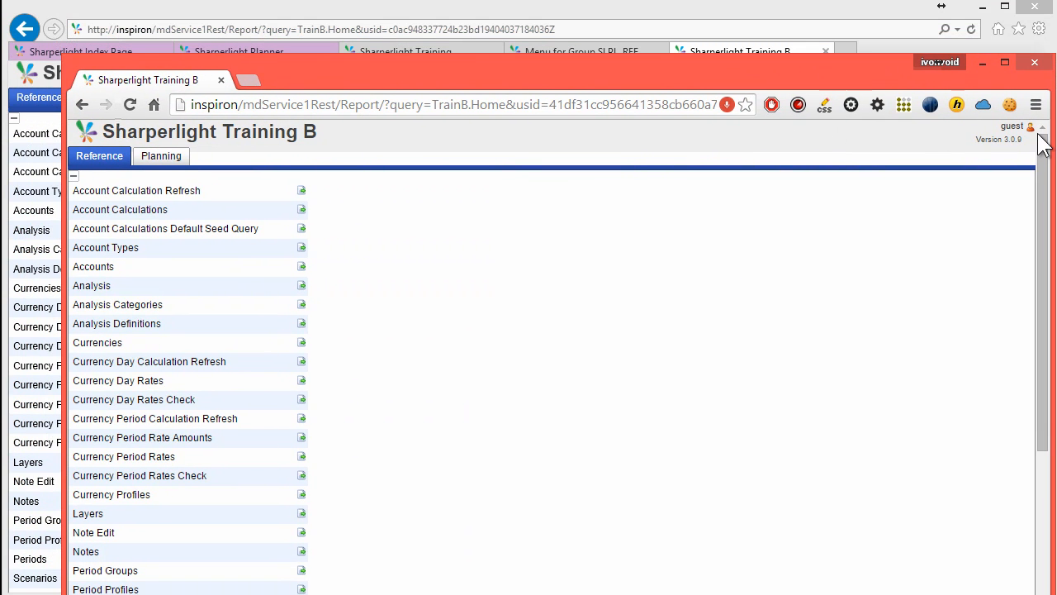
drag(1053, 148, 916, 153)
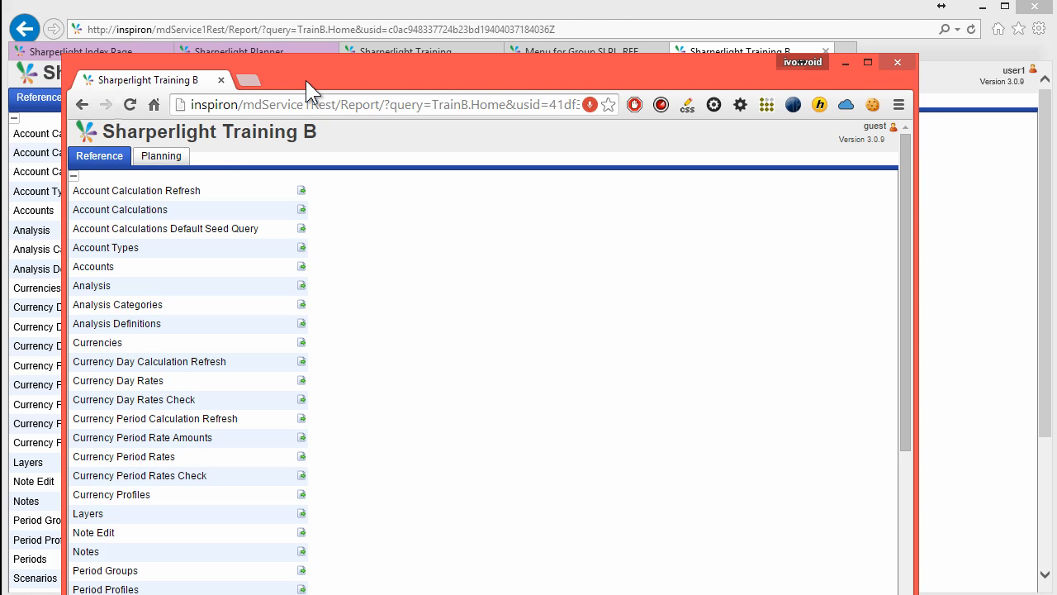
drag(306, 81, 648, 128)
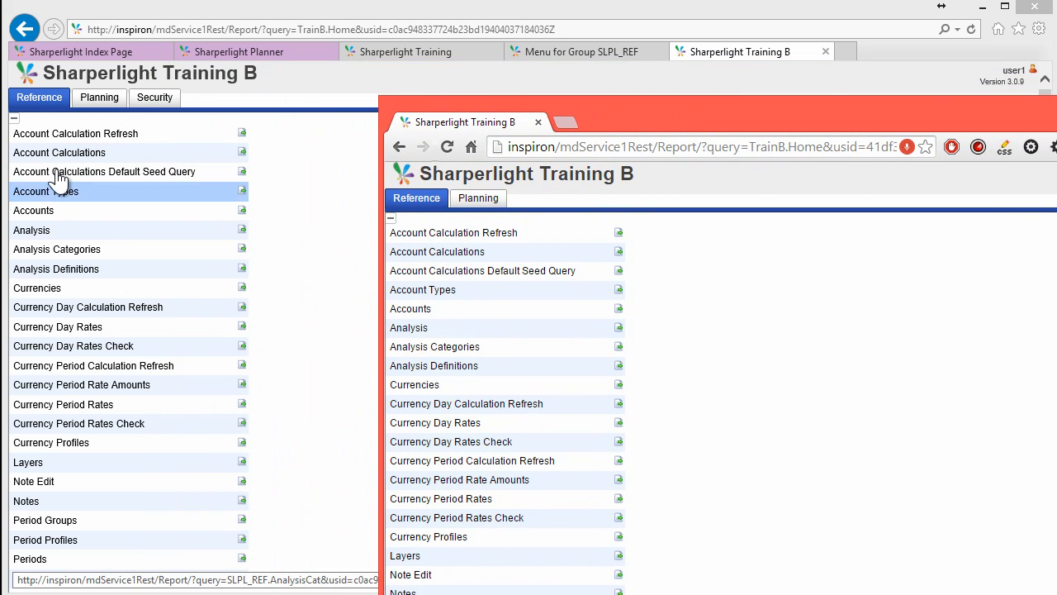
View the Copy Planning Version and Delete Planning Version reports on user1's Planning tab.
click(89, 98)
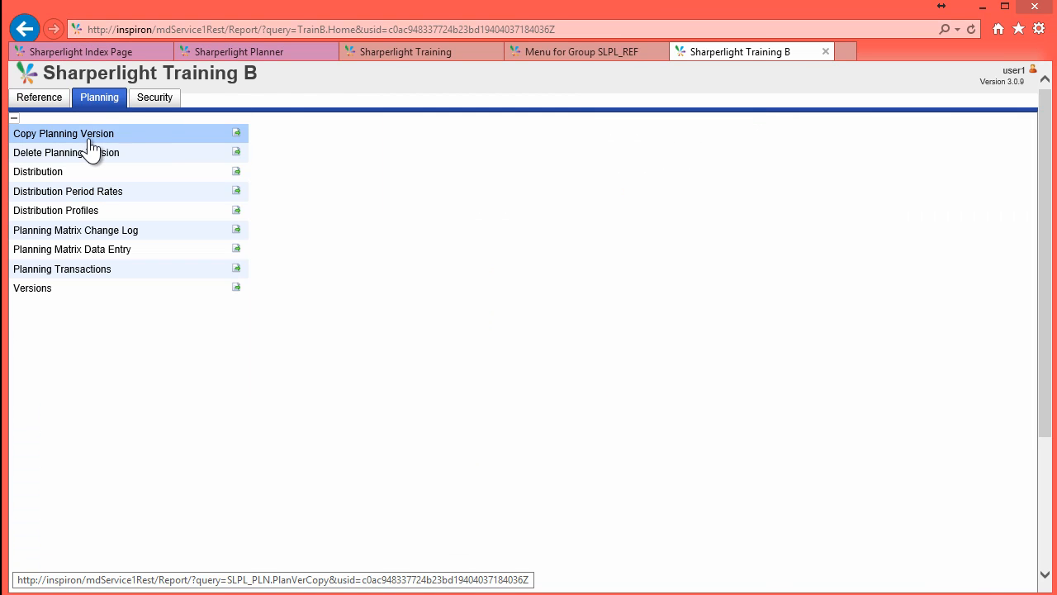
click(89, 141)
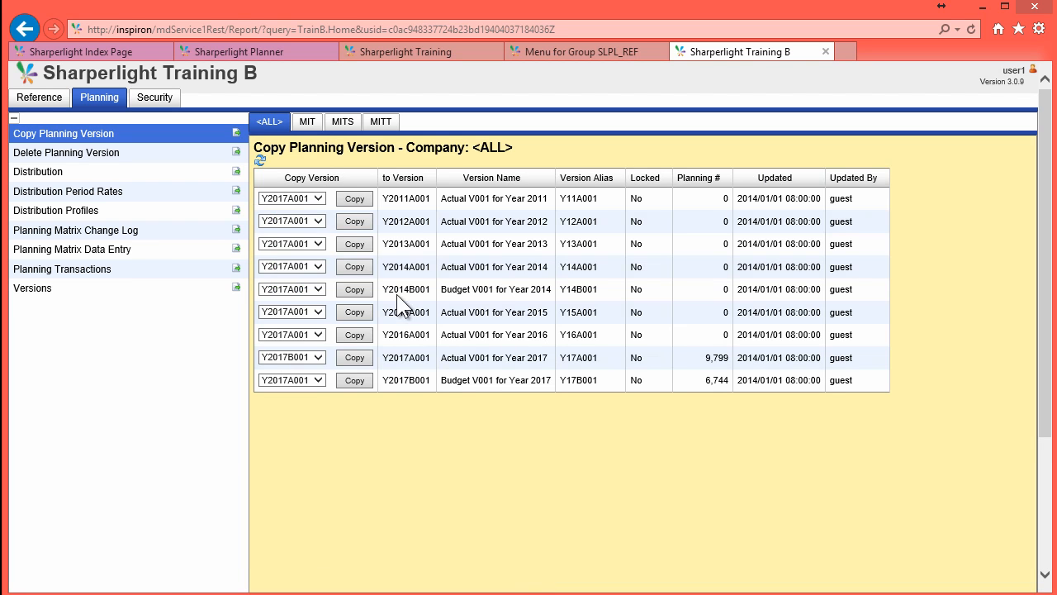
click(74, 156)
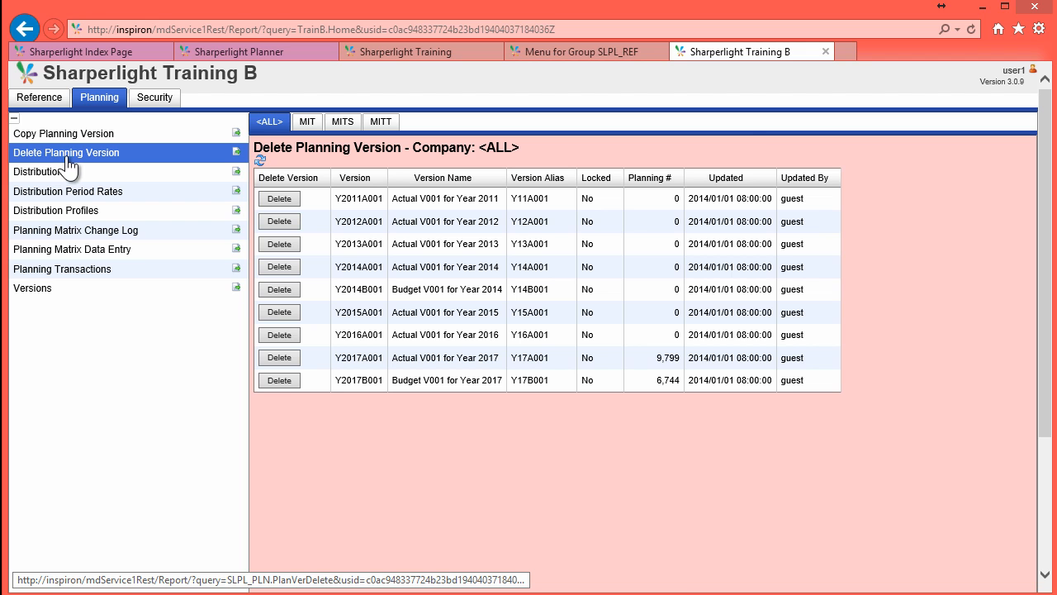
Close the TrainB.Home publish settings and search the Publisher list for "version".
click(140, 592)
click(165, 578)
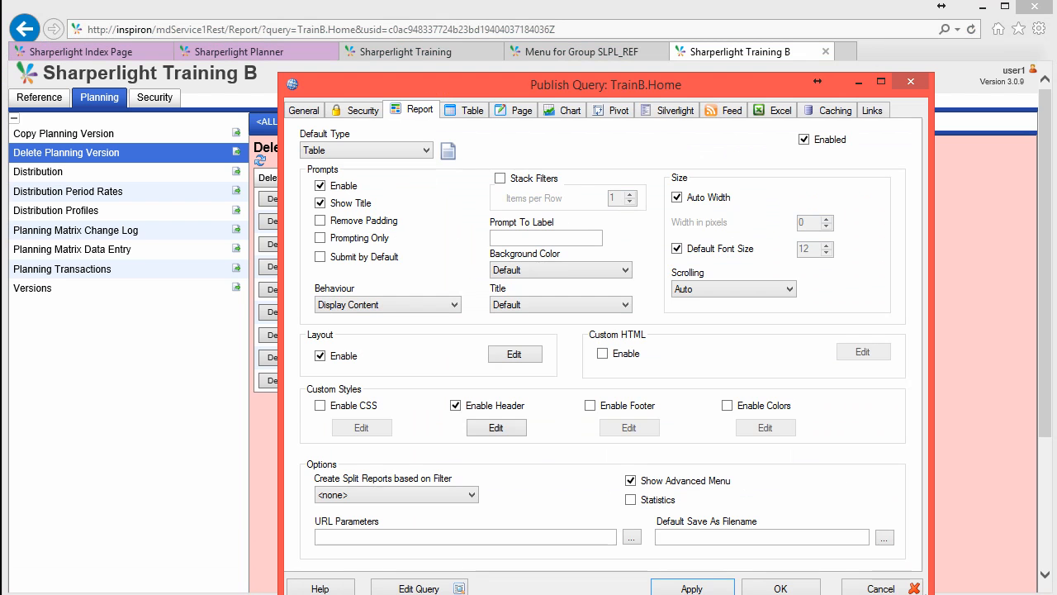
click(881, 587)
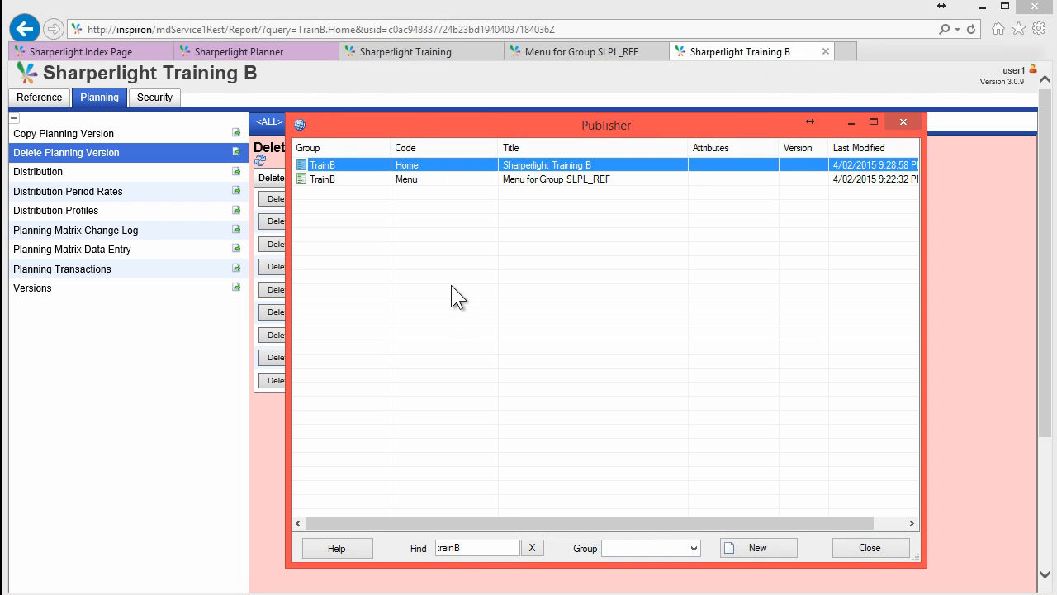
double_click(478, 548)
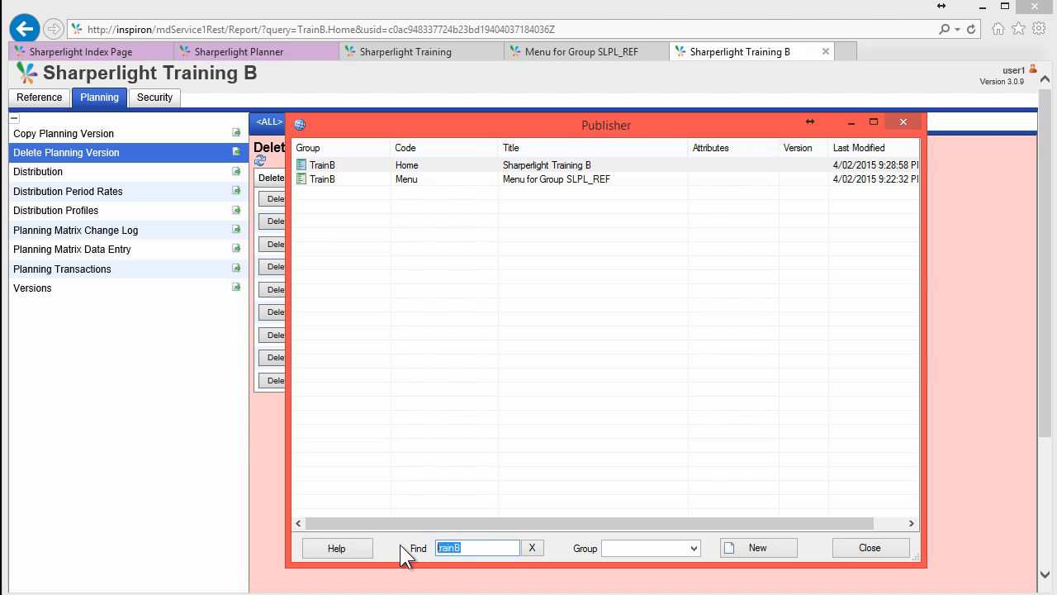
text(version)
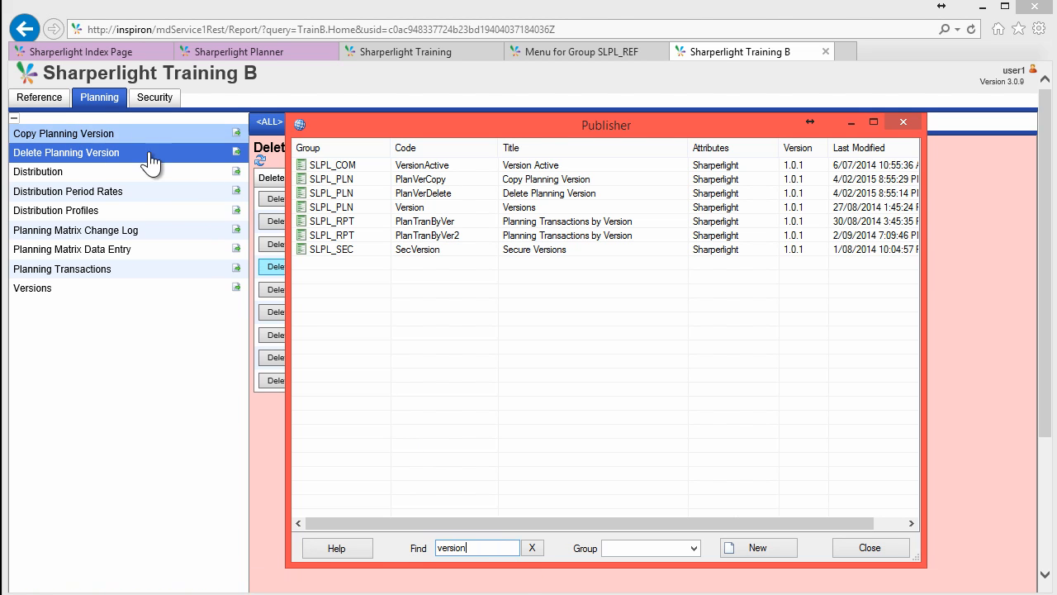
Grant user1 access in the security settings of the Copy Planning Version query (SLPL_PLN.PlanVerCopy) and close them.
click(477, 178)
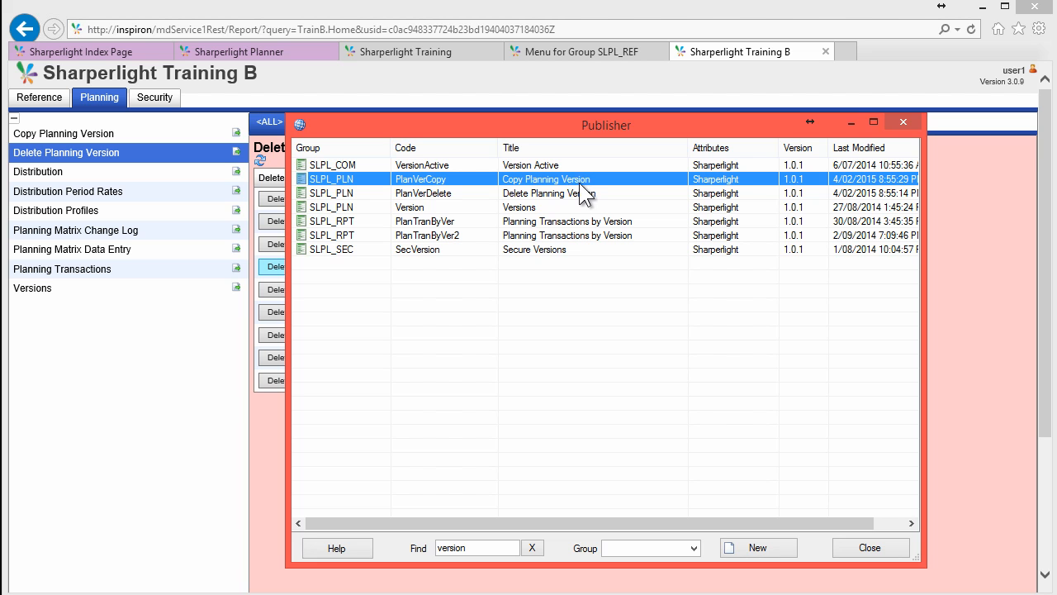
double_click(427, 178)
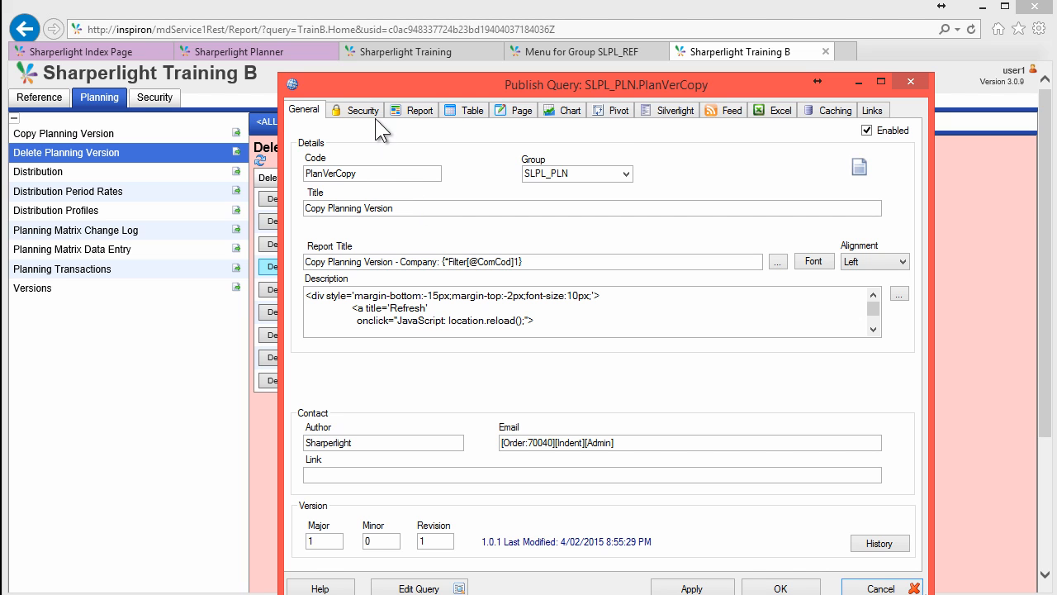
click(363, 112)
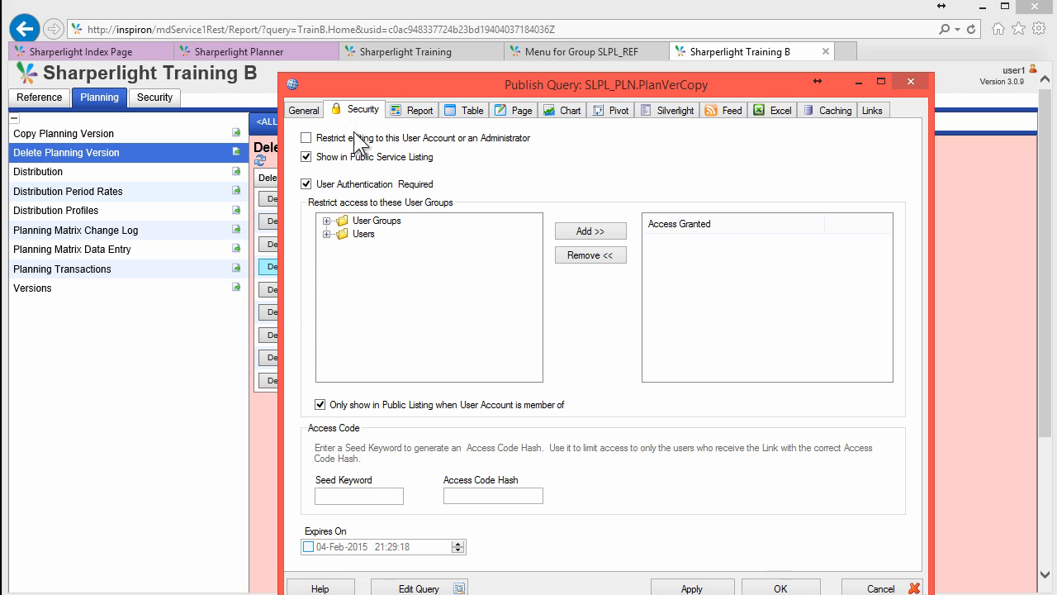
click(328, 236)
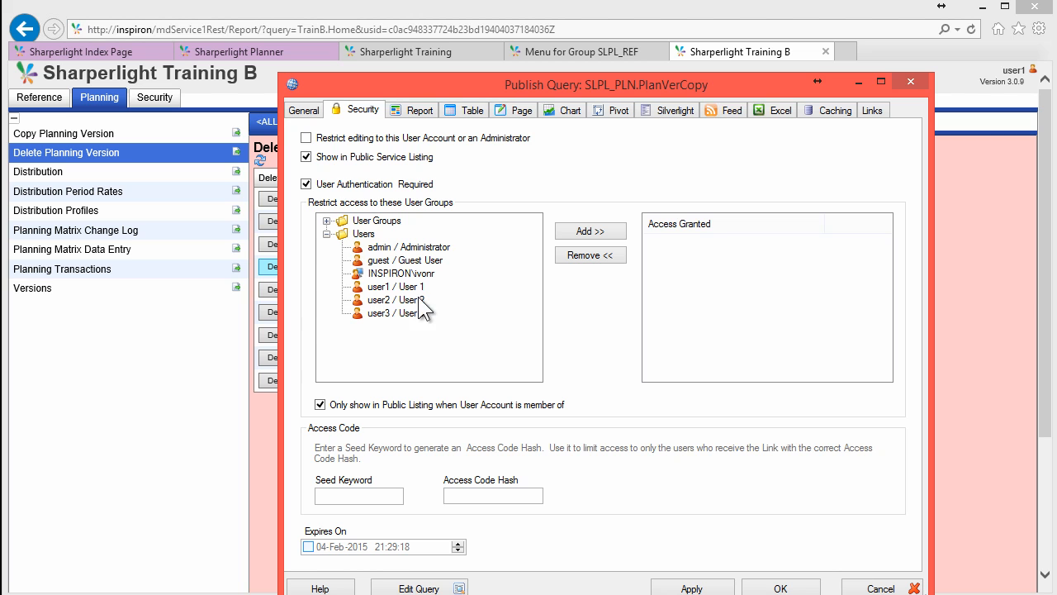
drag(411, 288, 706, 258)
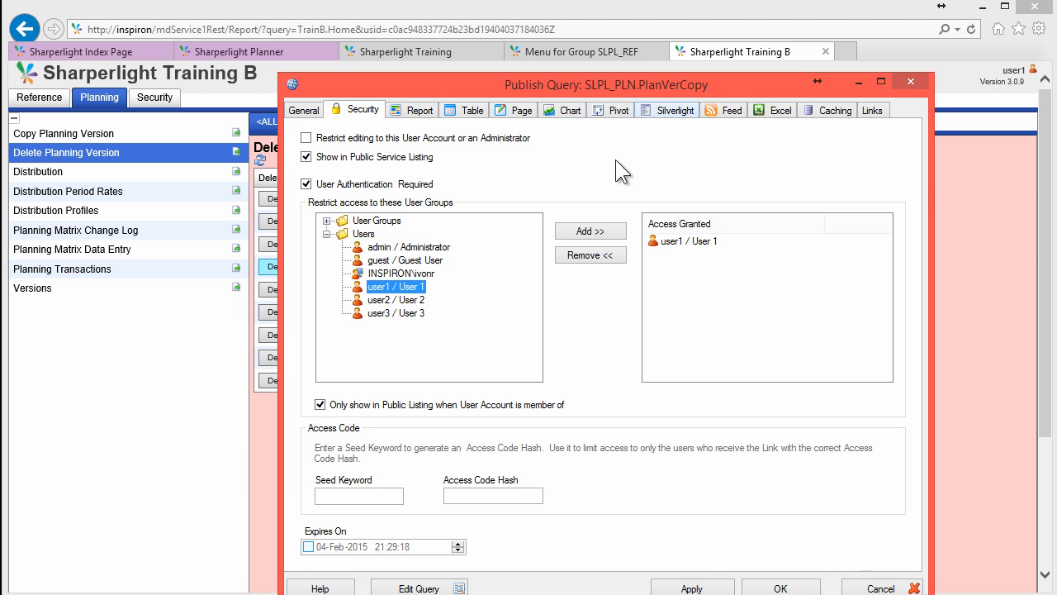
key(Escape)
Grant user1 access in the security settings of the Delete Planning Version query (SLPL_PLN.PlanVerDelete) and apply the change.
double_click(382, 189)
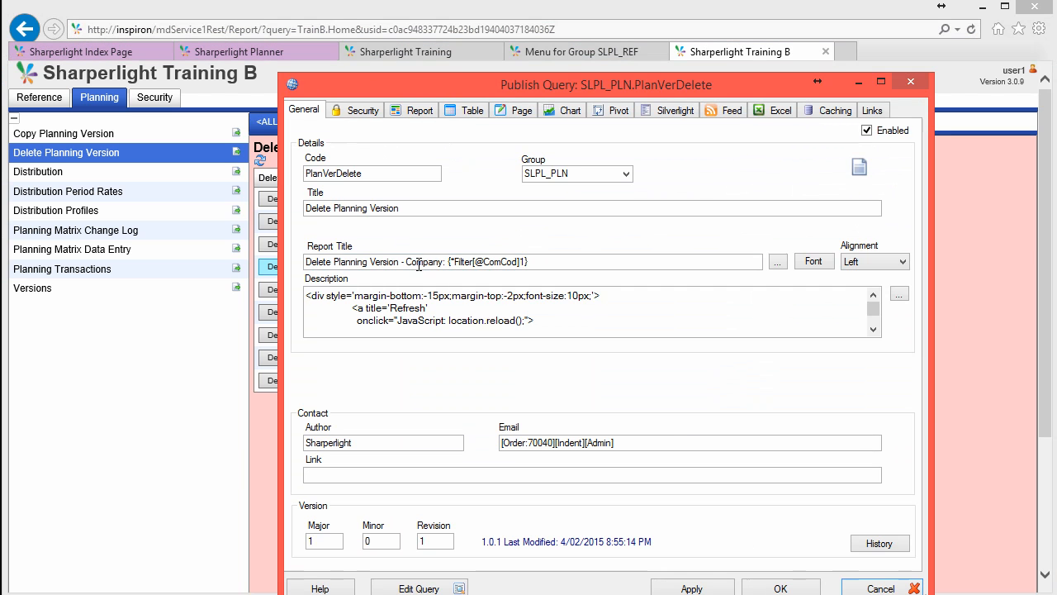
click(360, 110)
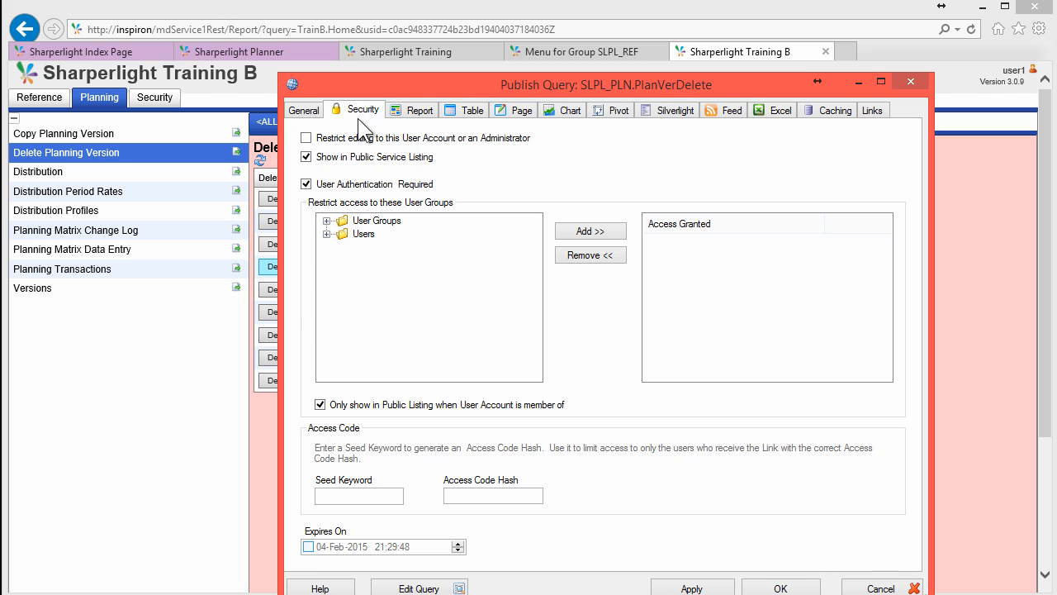
click(328, 233)
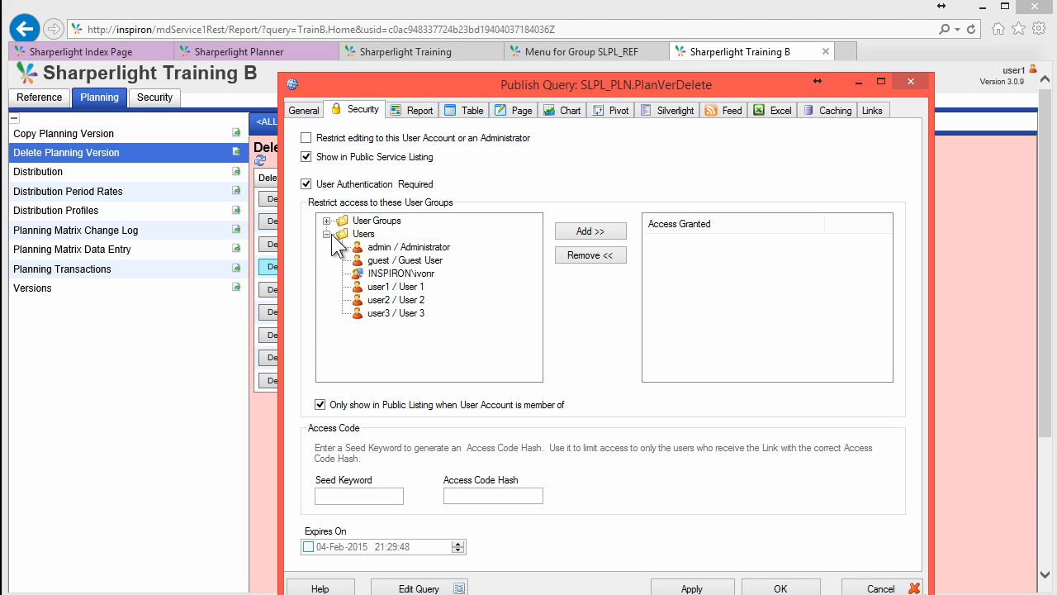
double_click(399, 287)
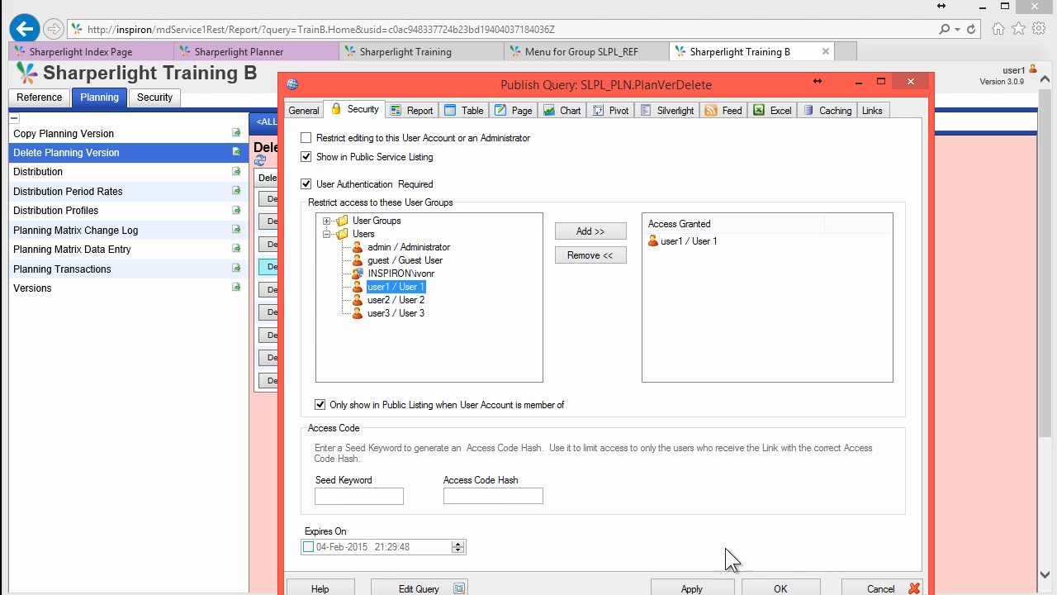
click(698, 589)
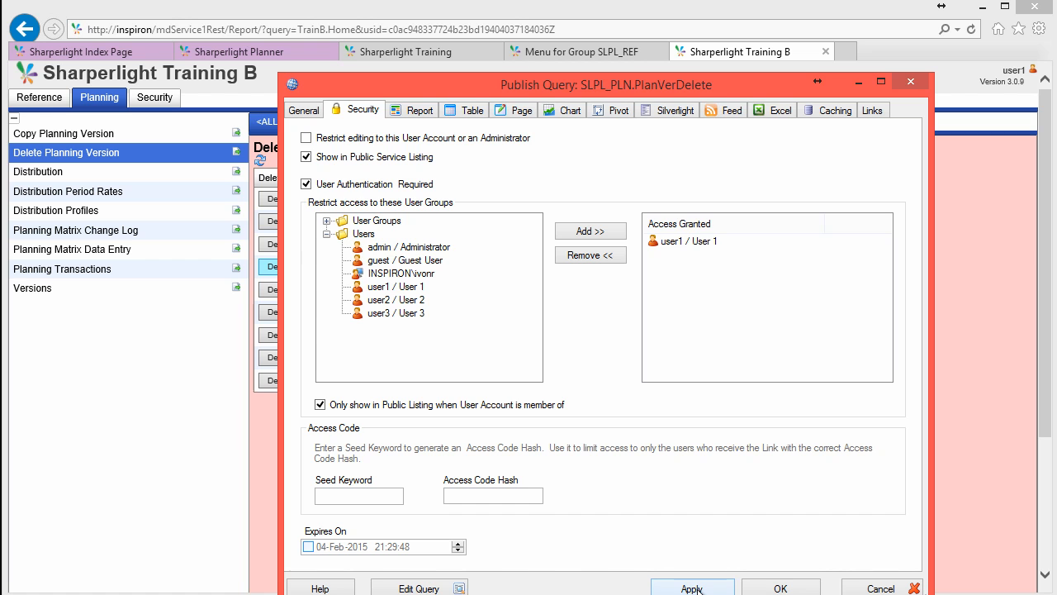
Reload the TrainB.Home page in the browser and check the planning version entries on the Planning tab.
click(969, 384)
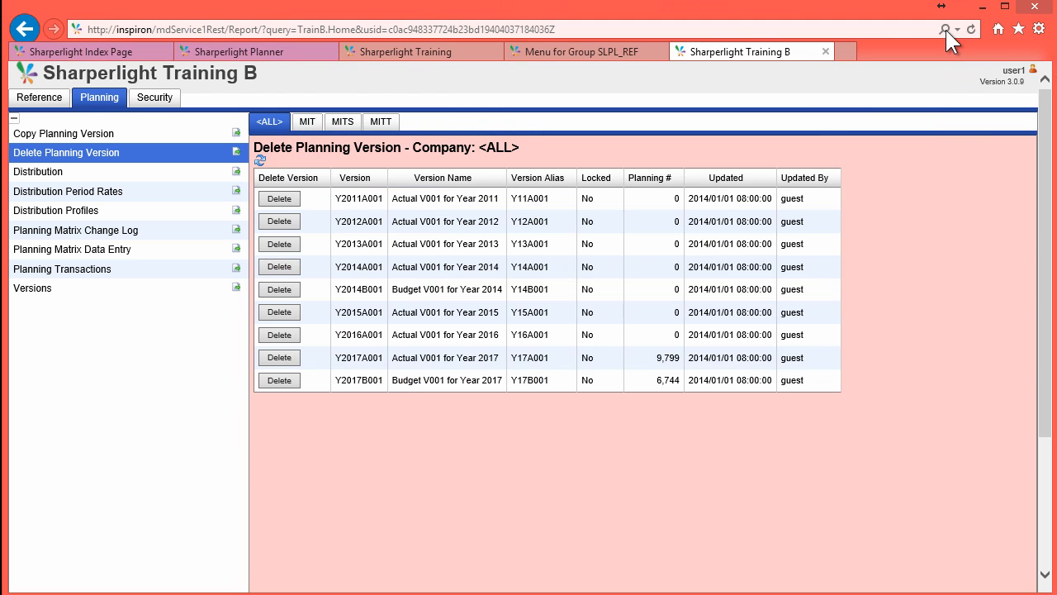
click(971, 29)
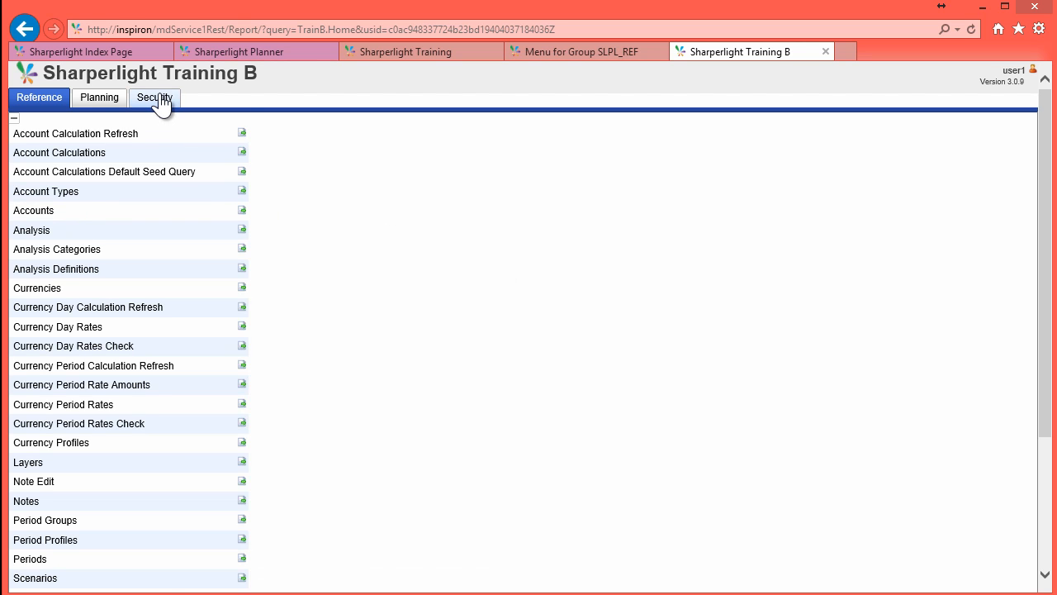
click(97, 98)
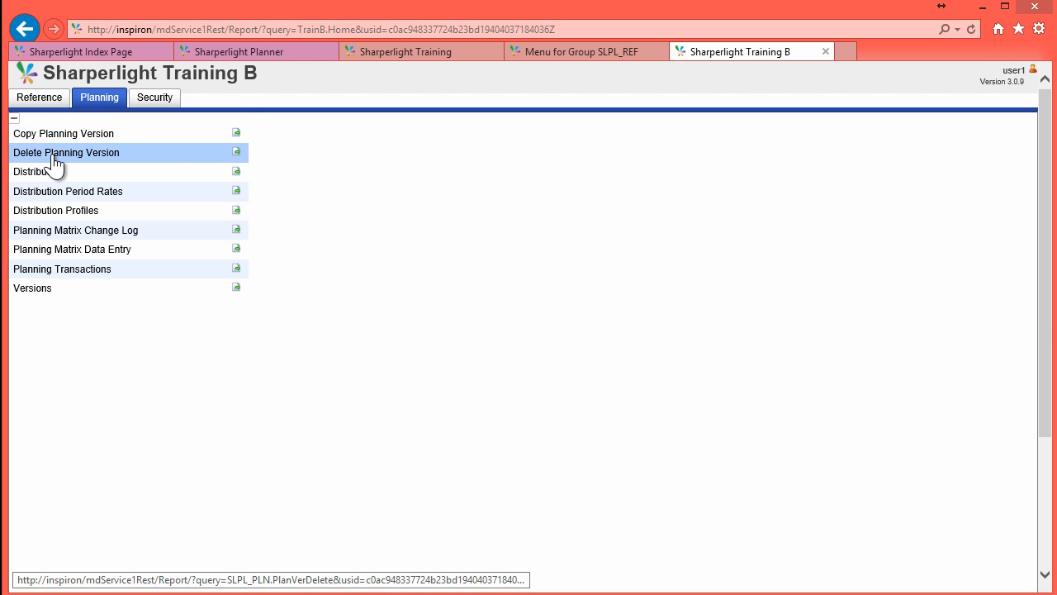
Switch to the guest's Chrome window, reload the TrainB.Home page, check its Planning tab and open Distribution Period Rates.
click(1056, 319)
drag(627, 106, 430, 80)
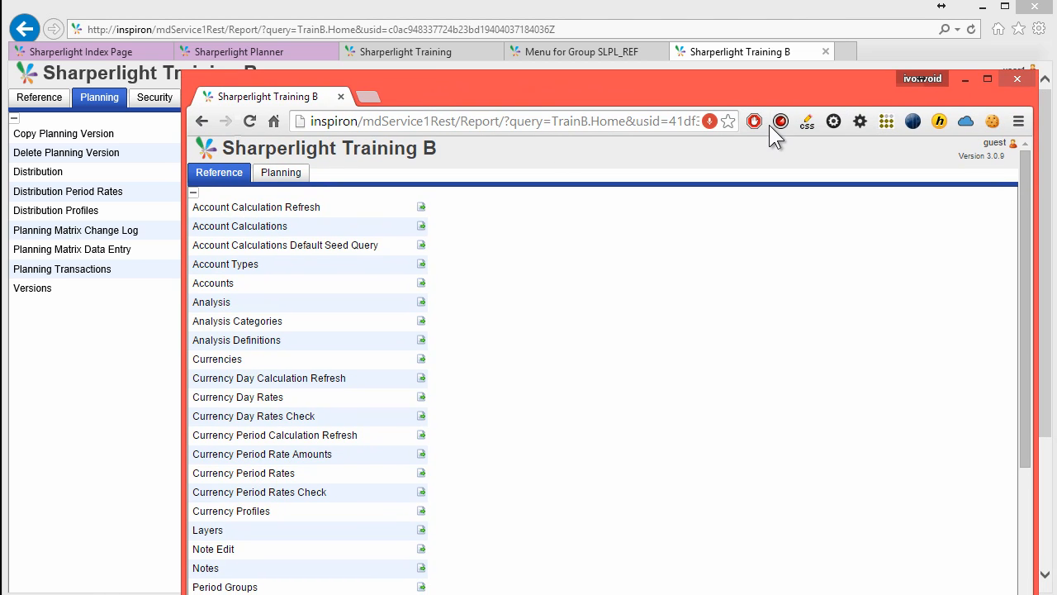
click(249, 122)
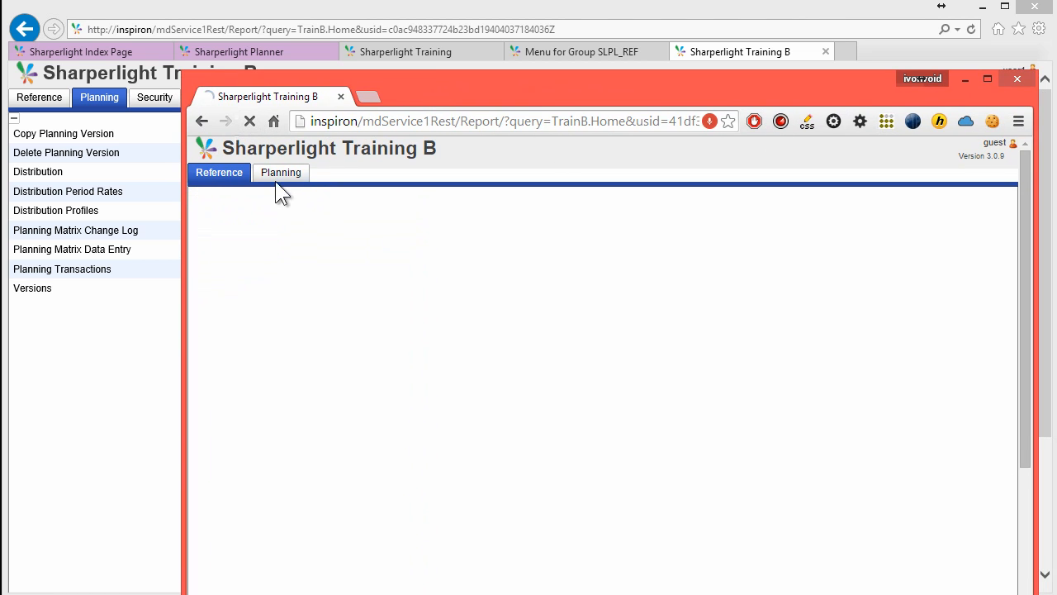
click(281, 178)
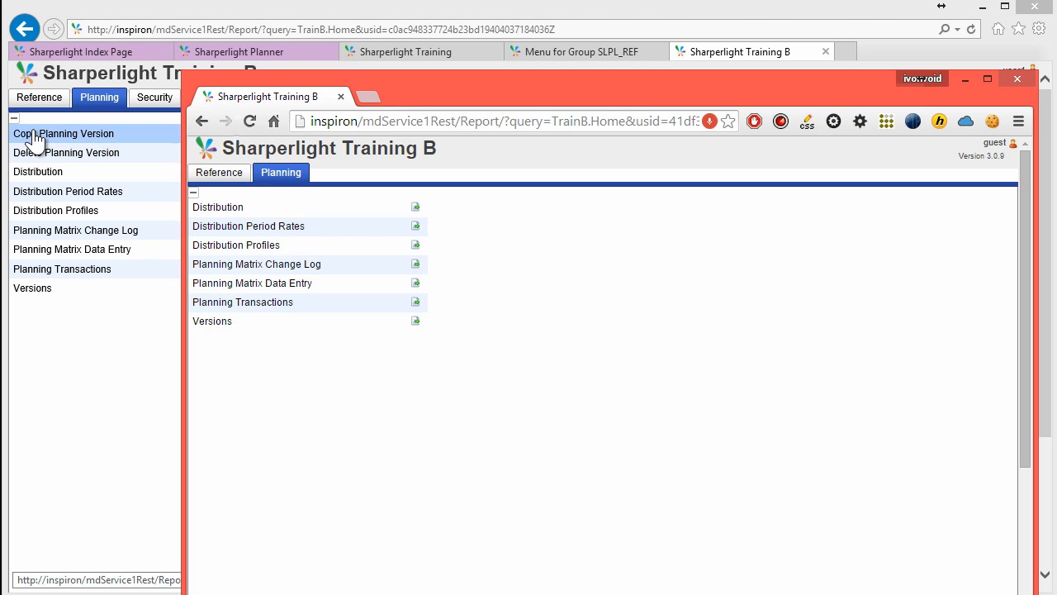
click(232, 228)
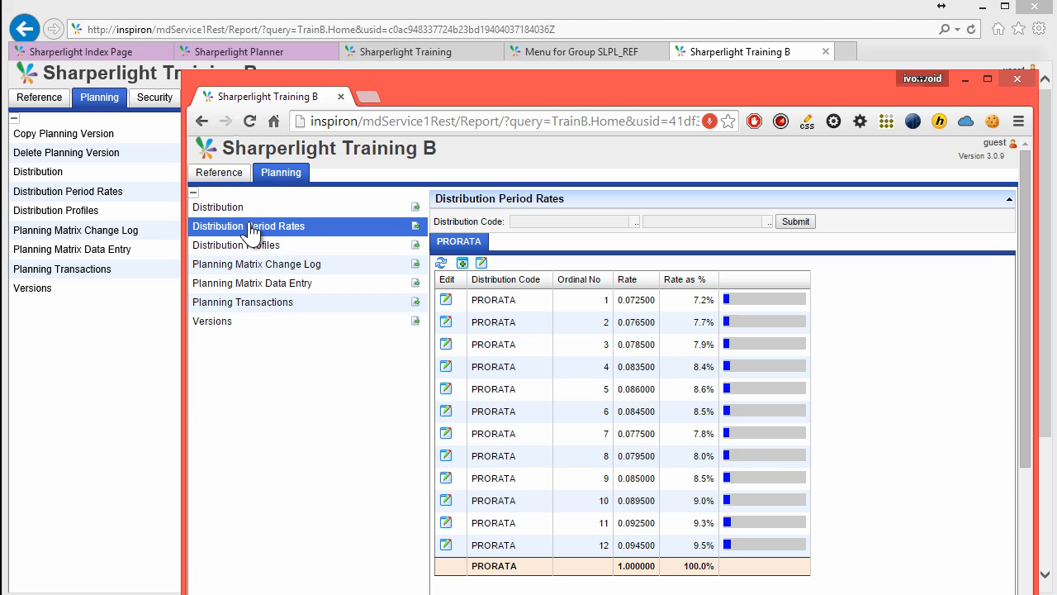
In user1's browser, open Copy Planning Version in its own tab and copy its address up to SLPL_PLN.PlanVerCopy, leaving out the session ID.
click(91, 139)
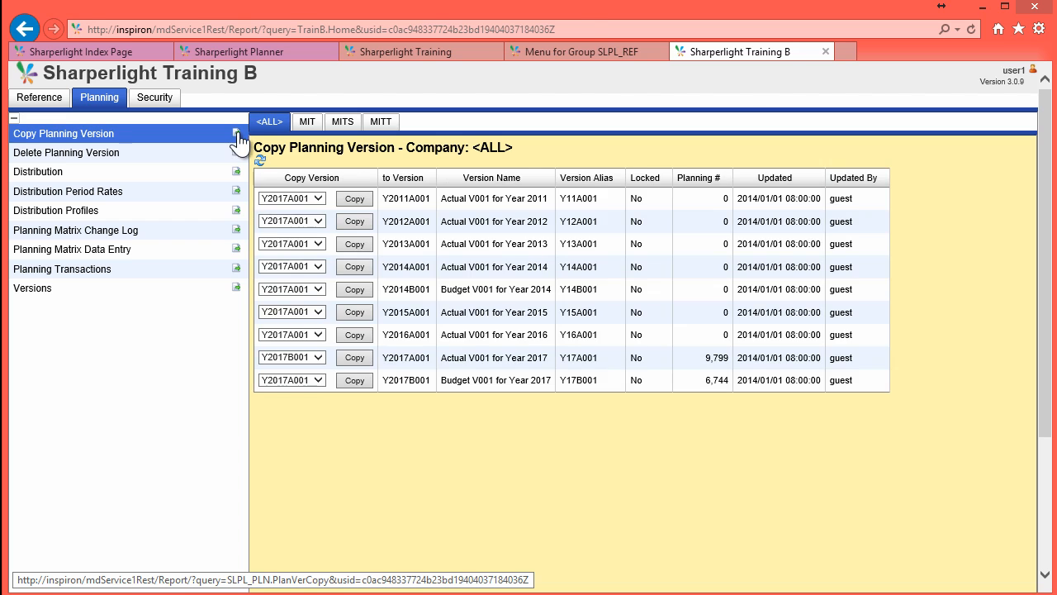
click(237, 134)
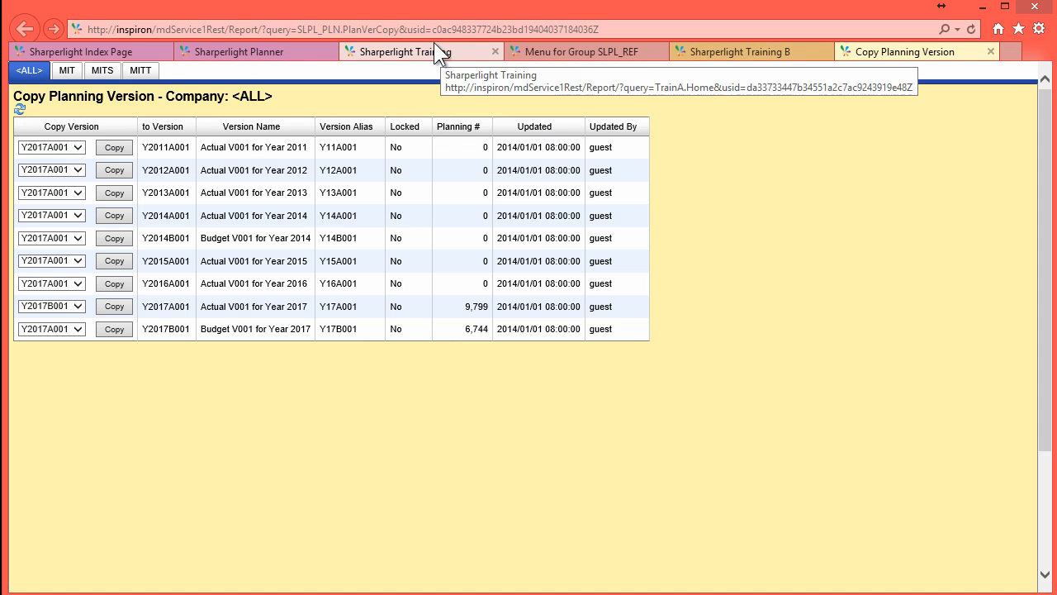
click(351, 29)
key(ctrl+c)
click(321, 31)
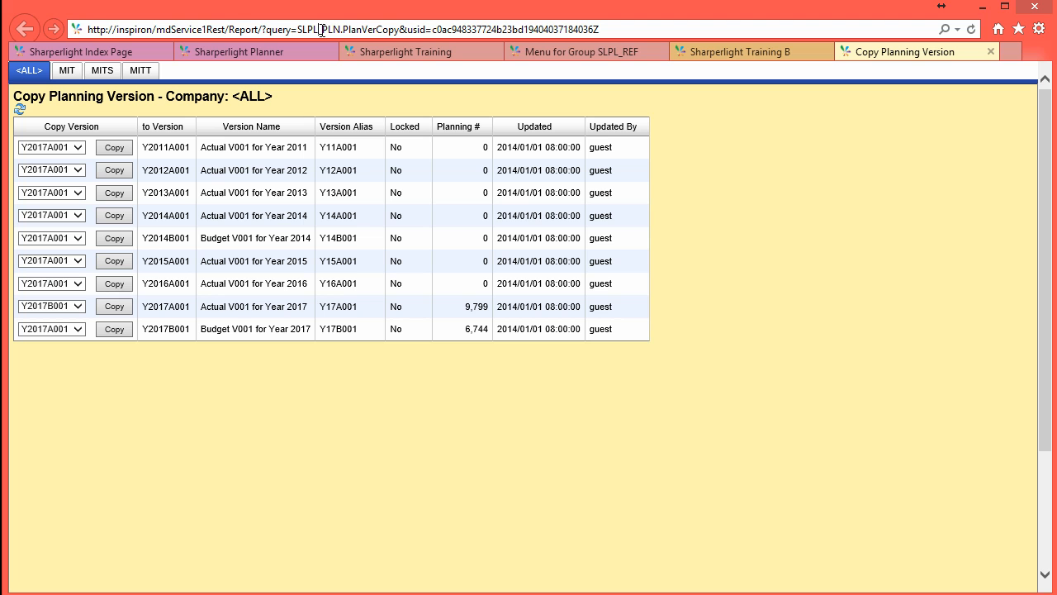
drag(400, 29, 25, 29)
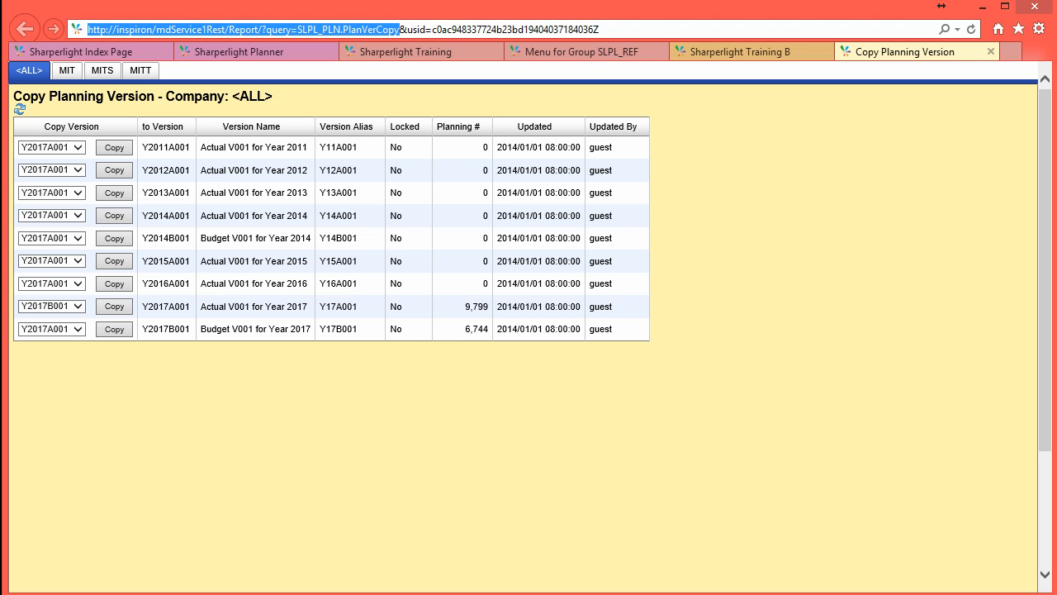
Try to open the copied SLPL_PLN.PlanVerCopy address in a new tab of the guest's Chrome window.
key(alt+Tab)
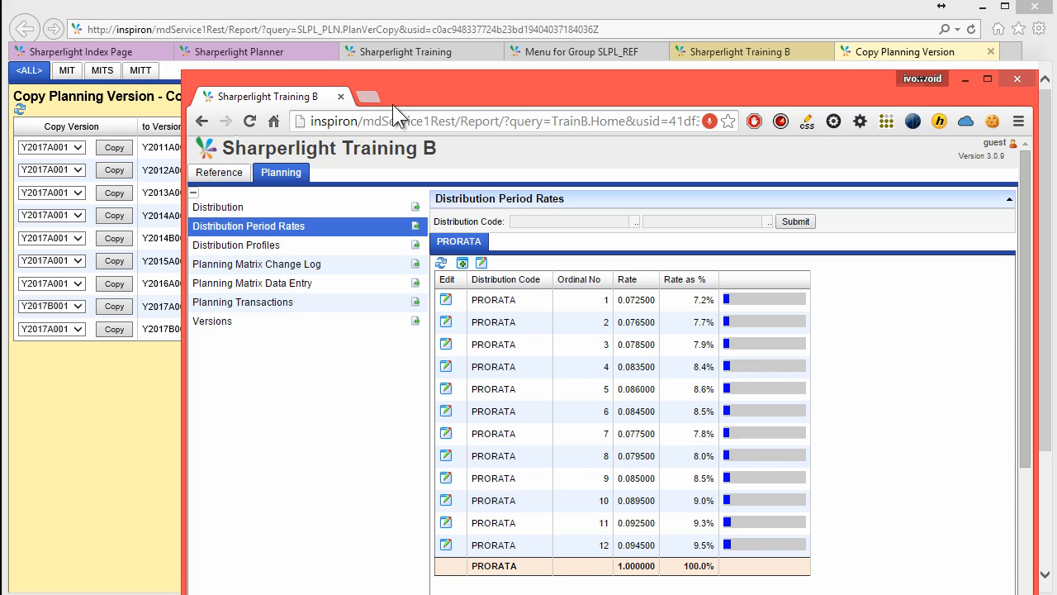
click(371, 97)
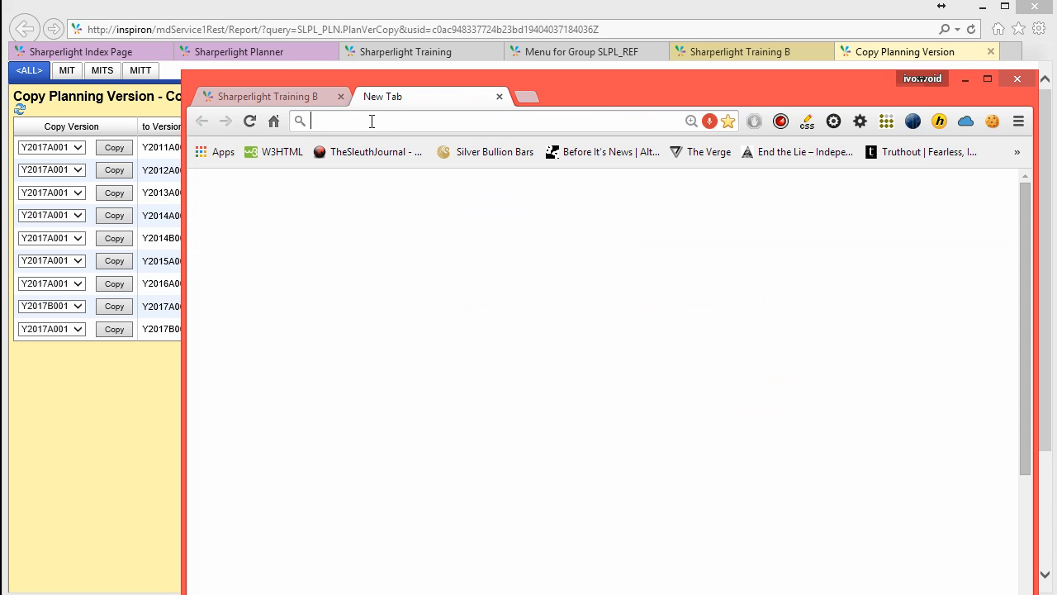
key(ctrl+v)
key(Return)
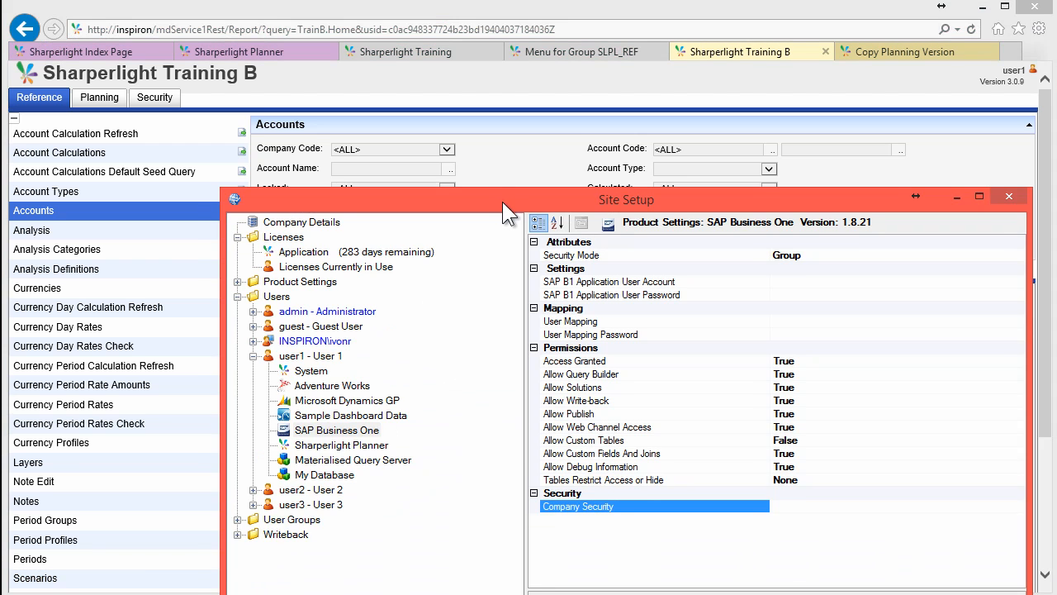
Examine user1's Company Security setting for SAP Business One in Site Setup, and open the Accounts report on the Training B Reference tab.
drag(502, 201, 517, 123)
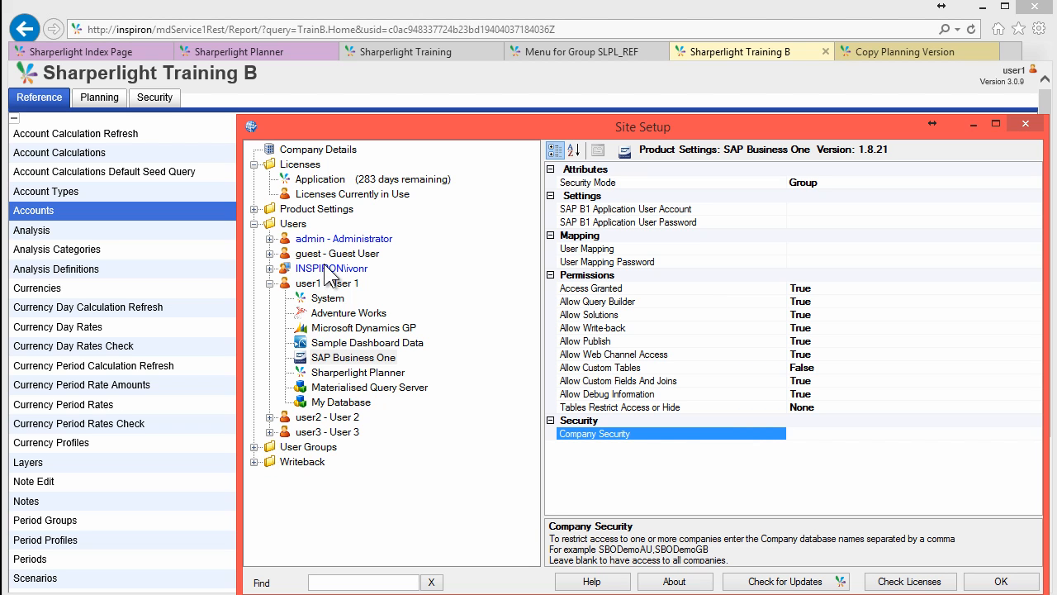
click(335, 360)
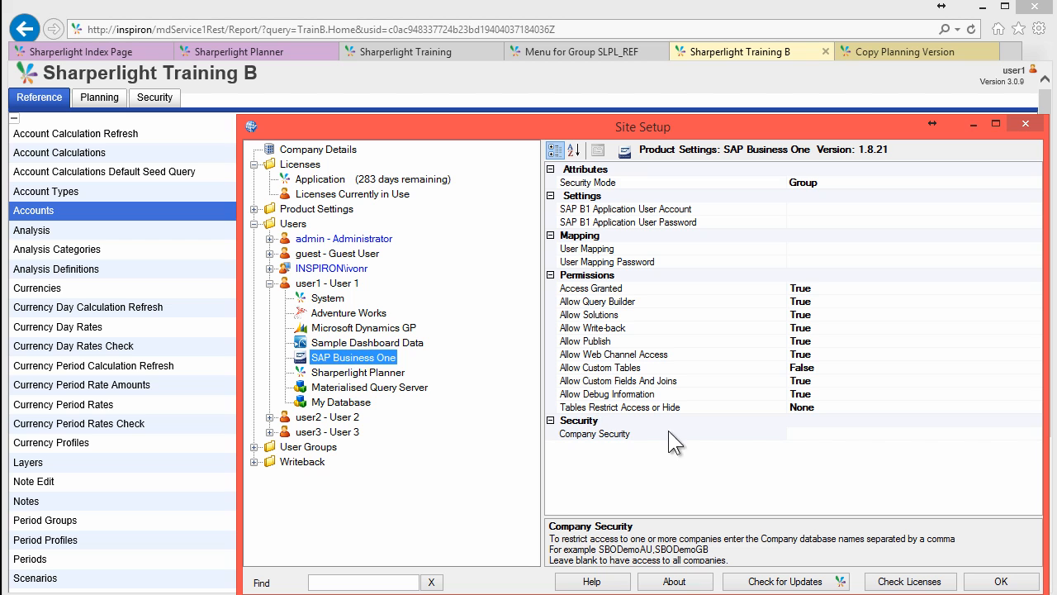
click(613, 435)
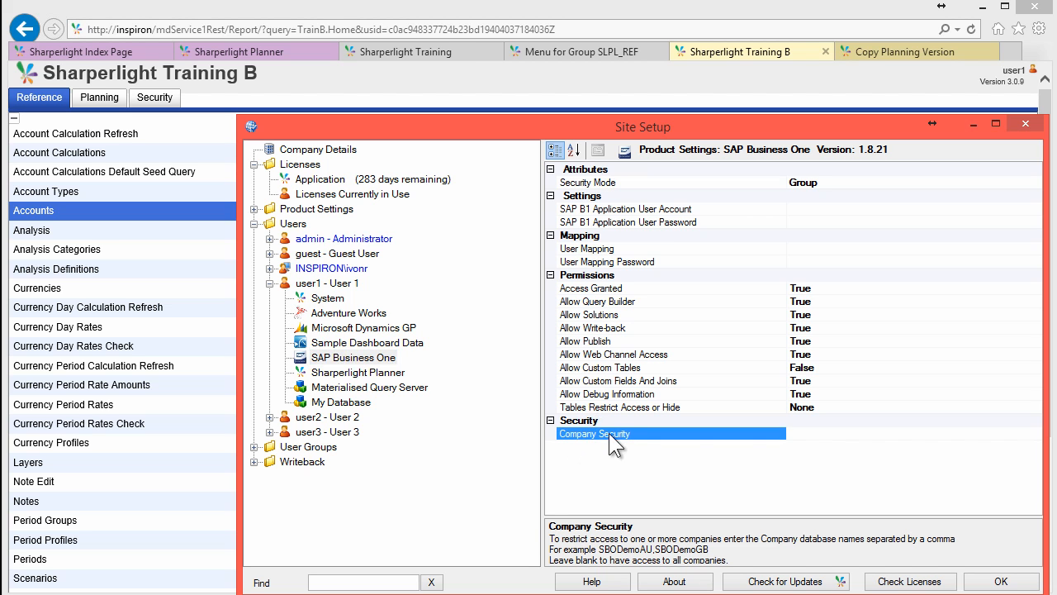
click(812, 438)
click(836, 435)
click(59, 216)
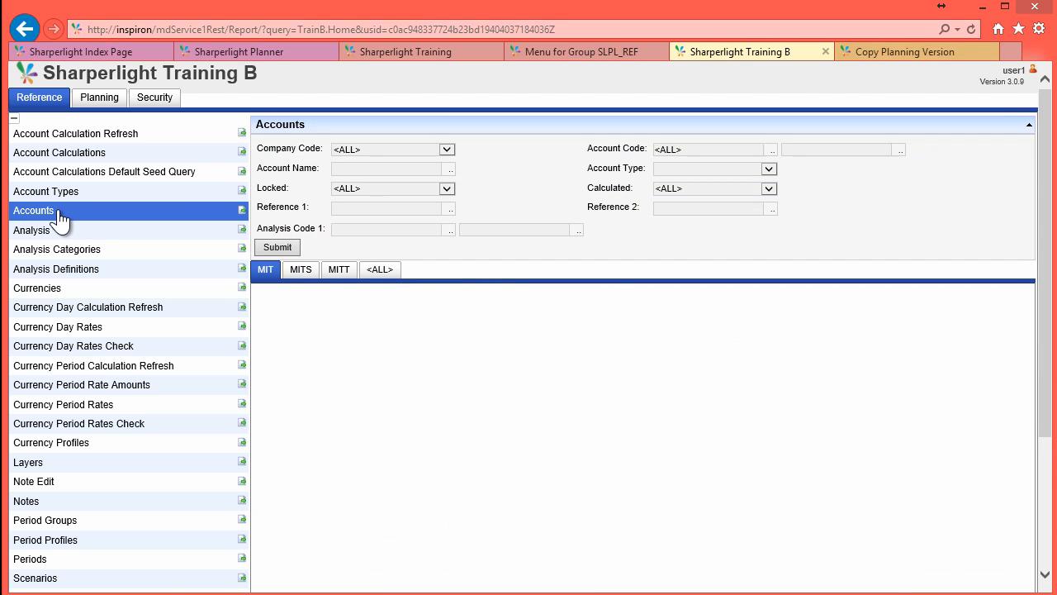